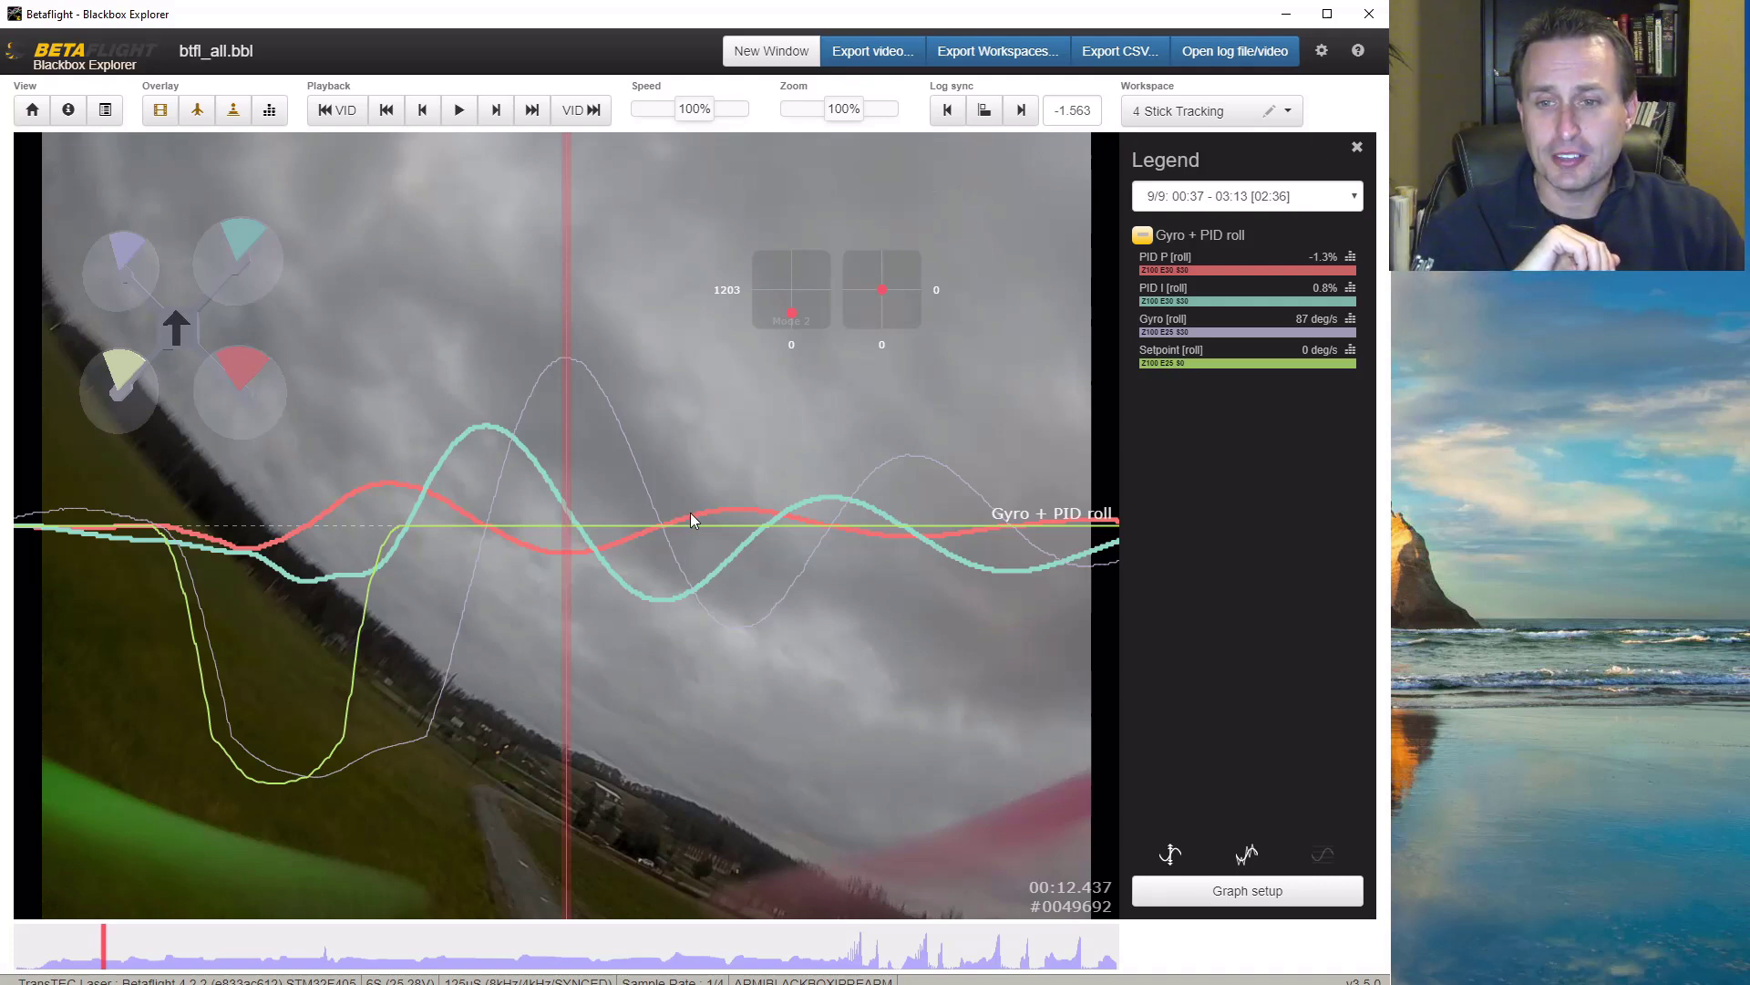
Step: Scrub the Stick Tracking graph back and forth to settle on the roll dip at 00:12.118
scroll(707, 516, up, 1)
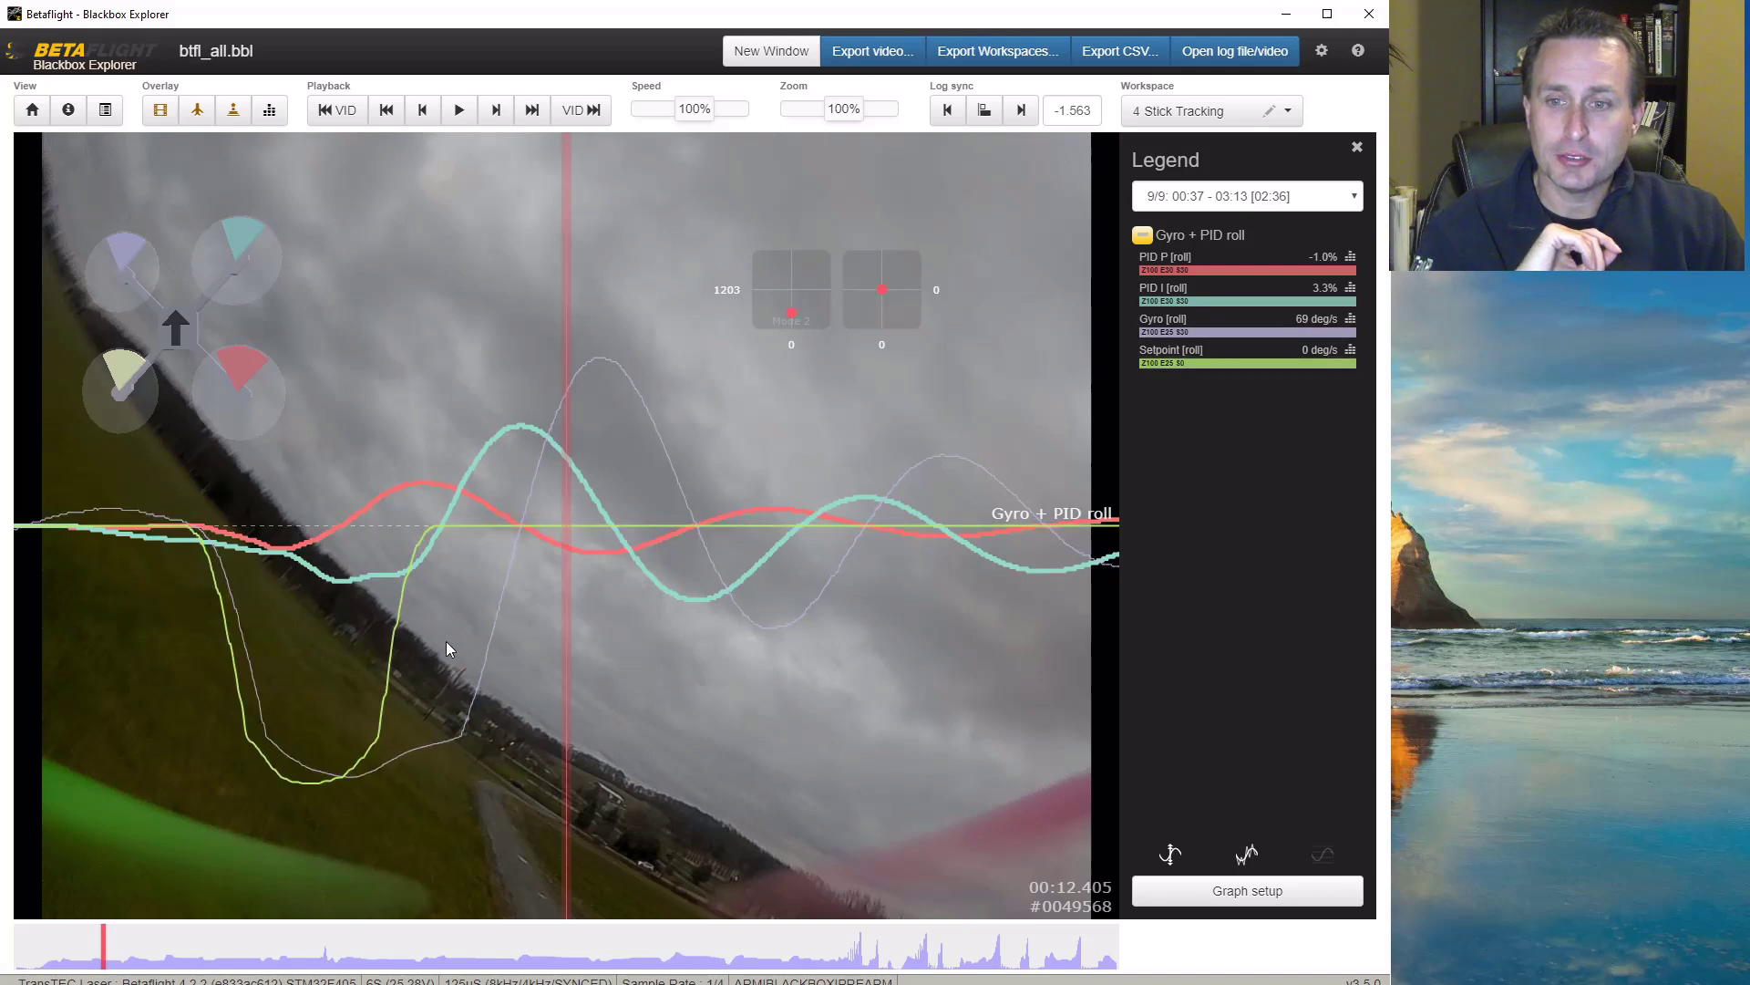
drag(445, 647, 579, 641)
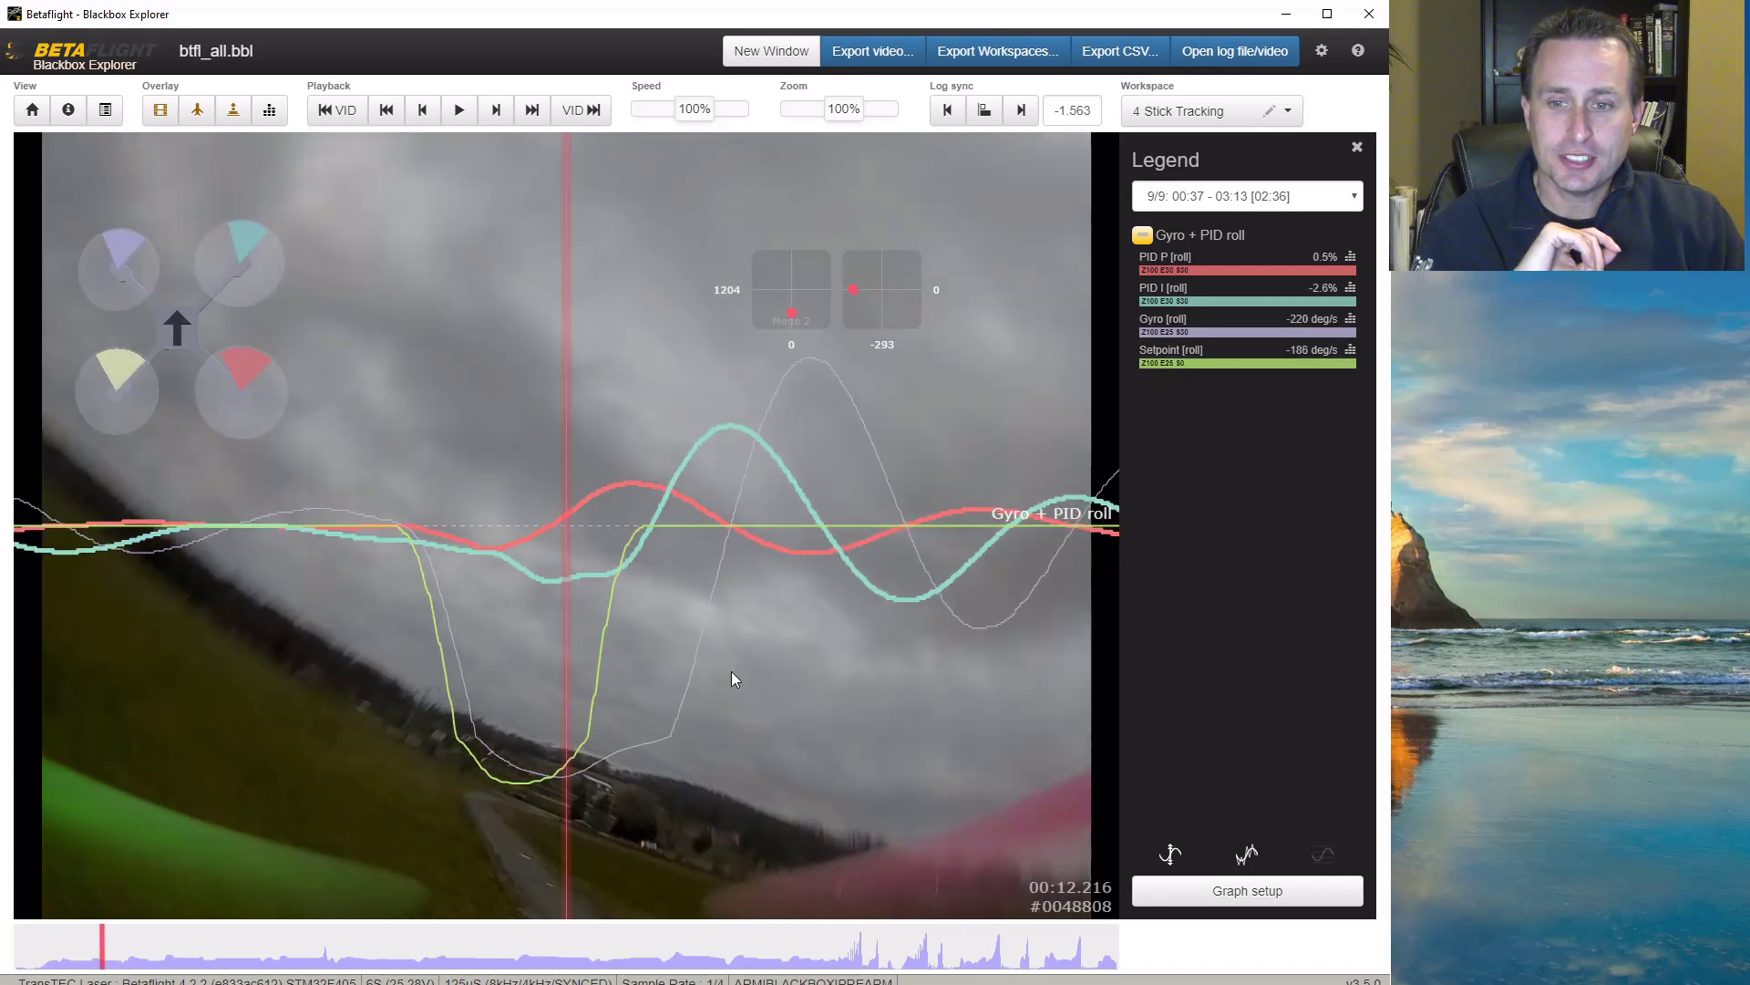
drag(734, 679, 822, 510)
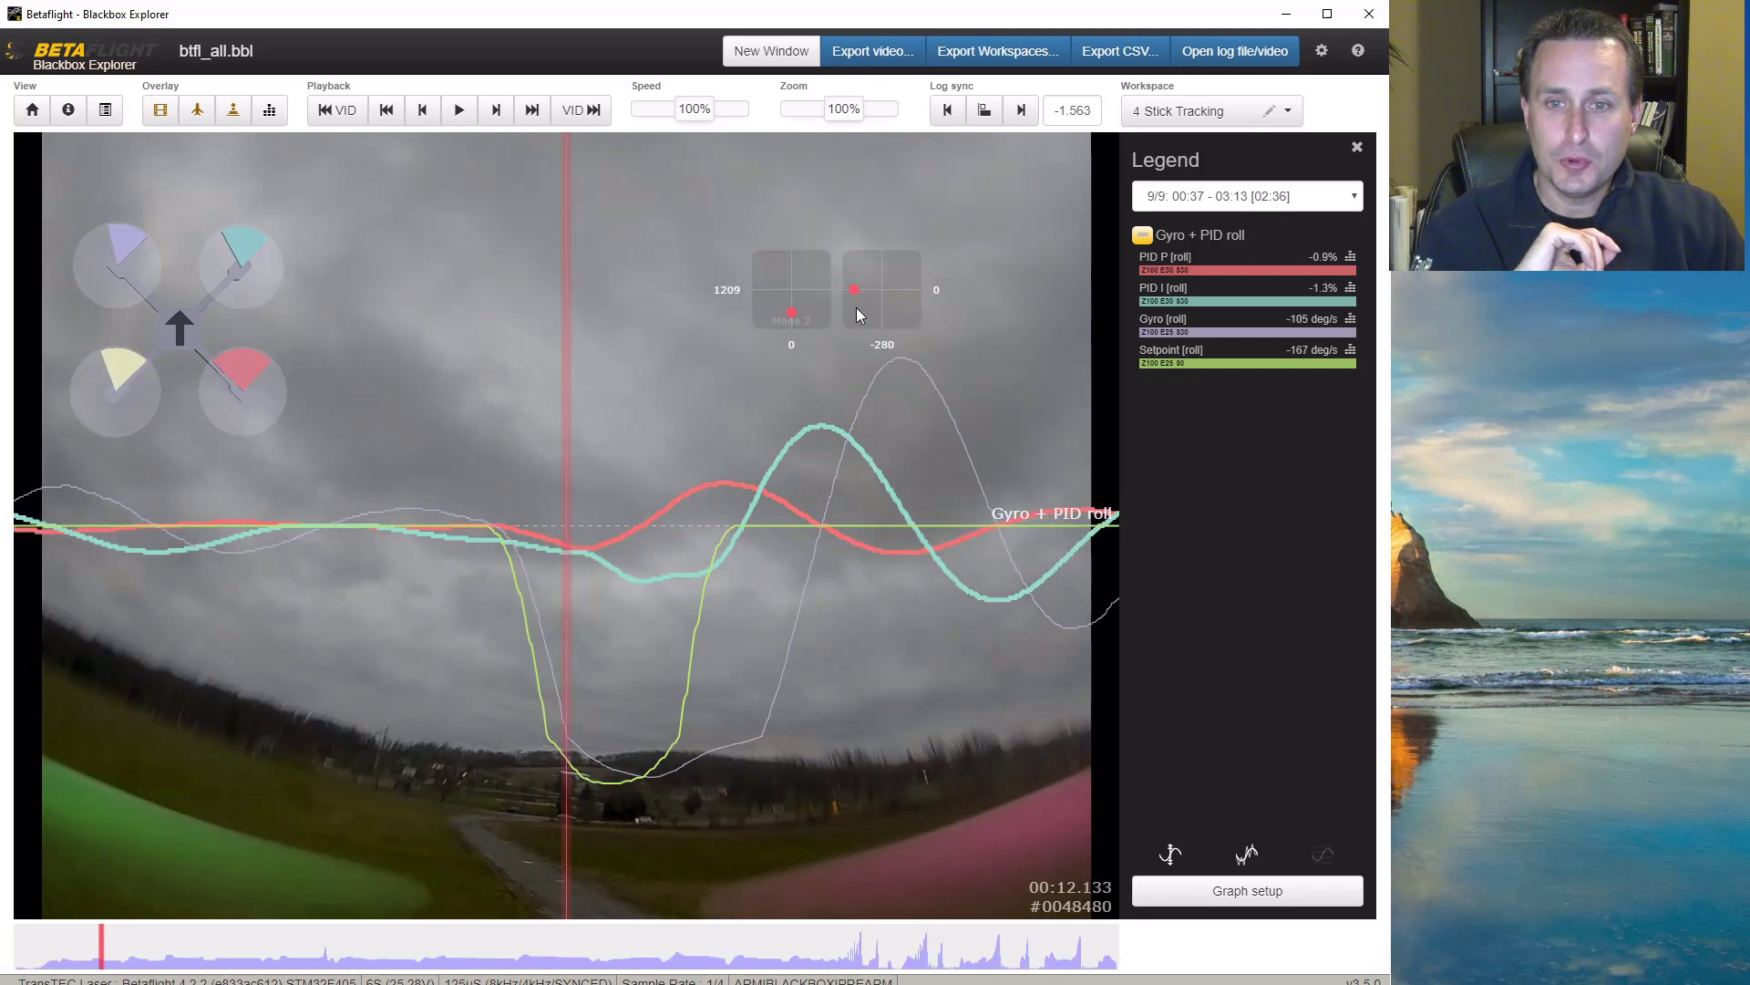
drag(530, 693, 583, 691)
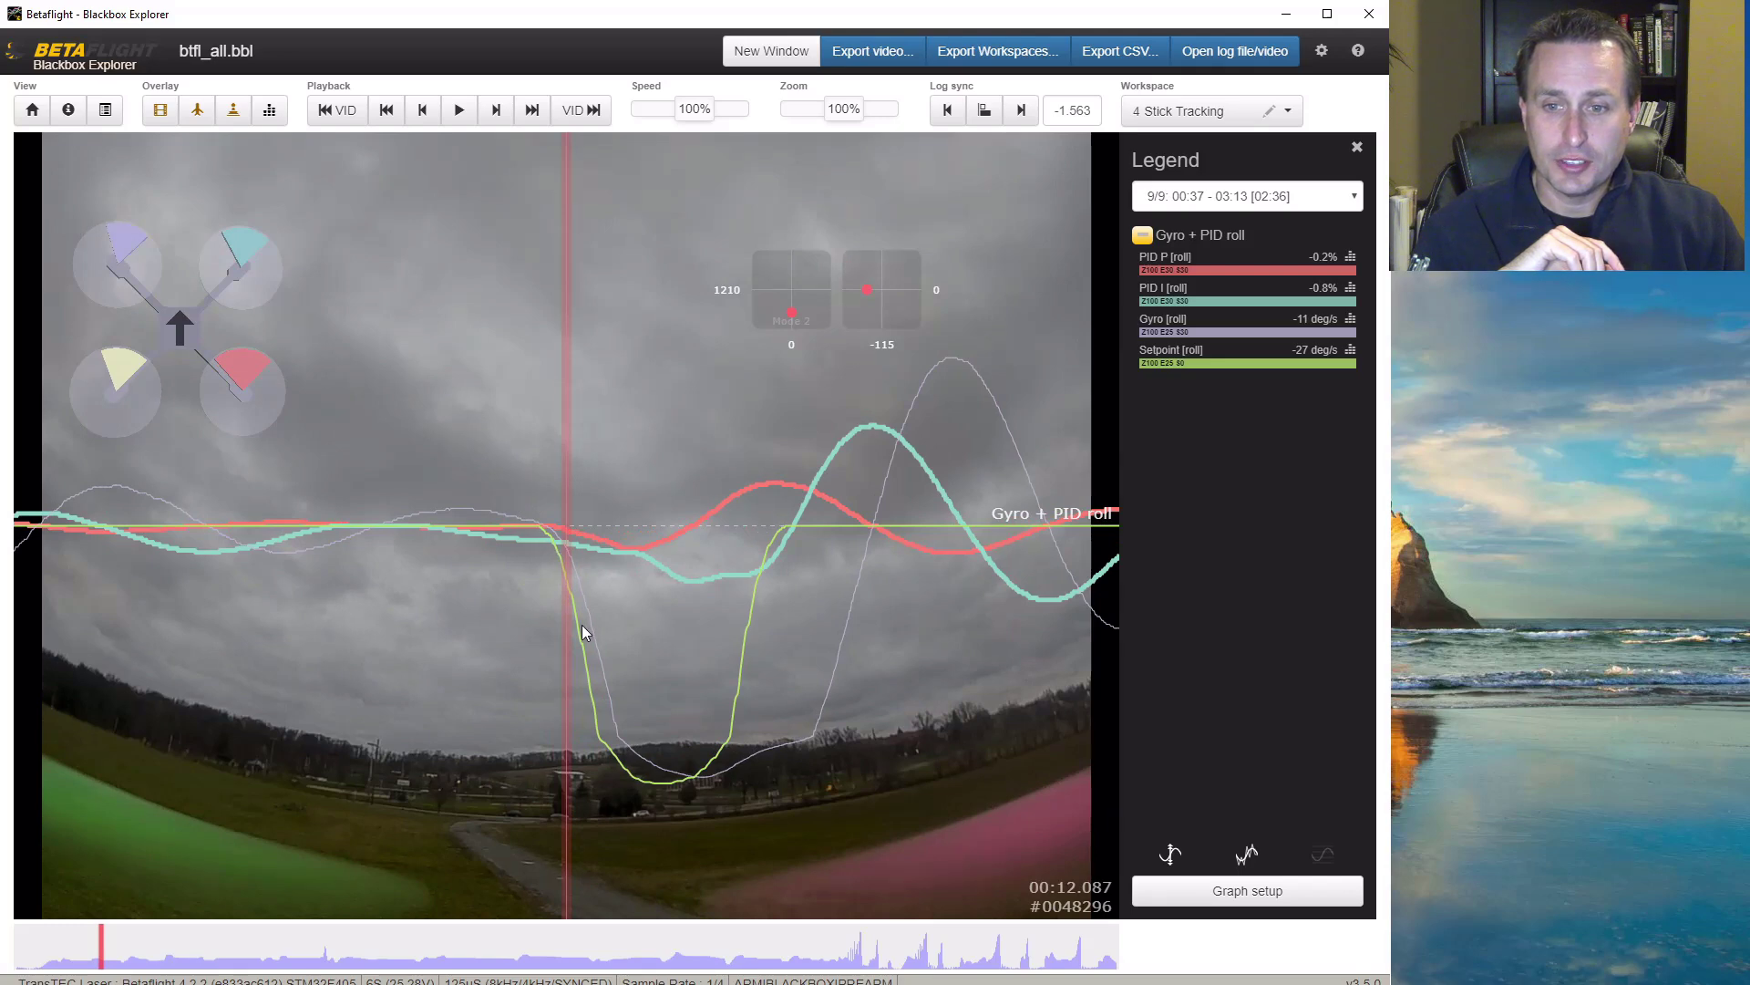
drag(717, 760, 687, 762)
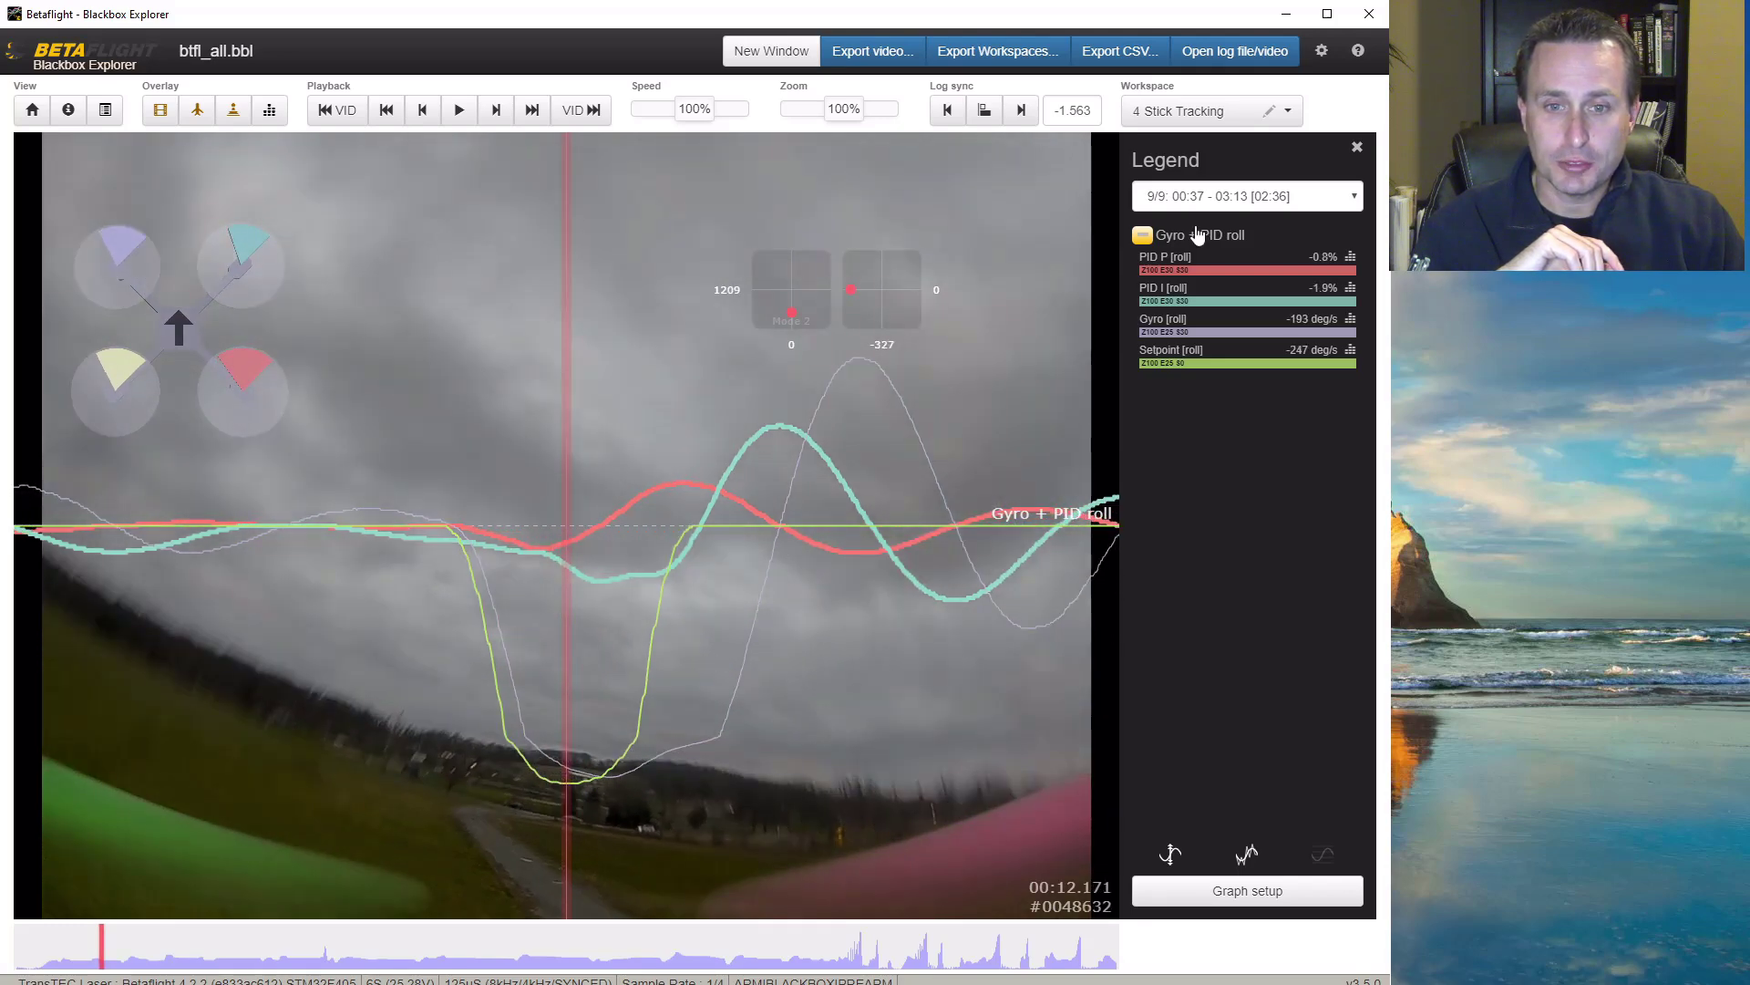
drag(571, 527, 779, 545)
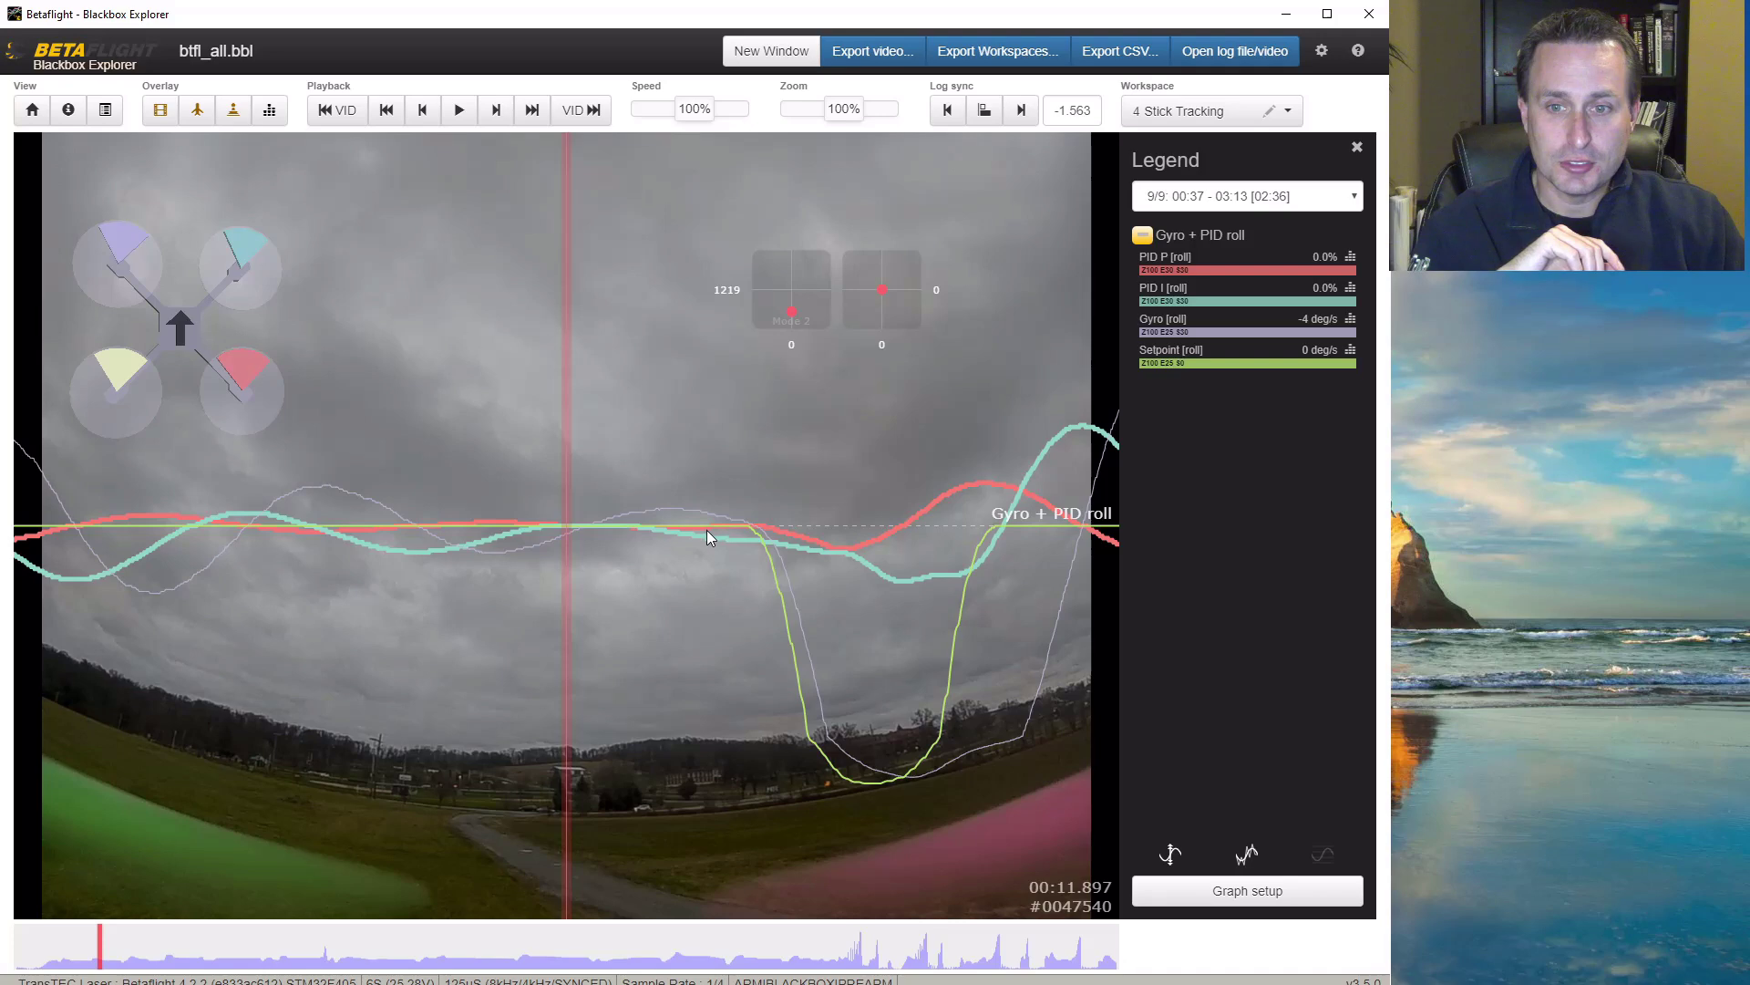
drag(971, 660, 821, 686)
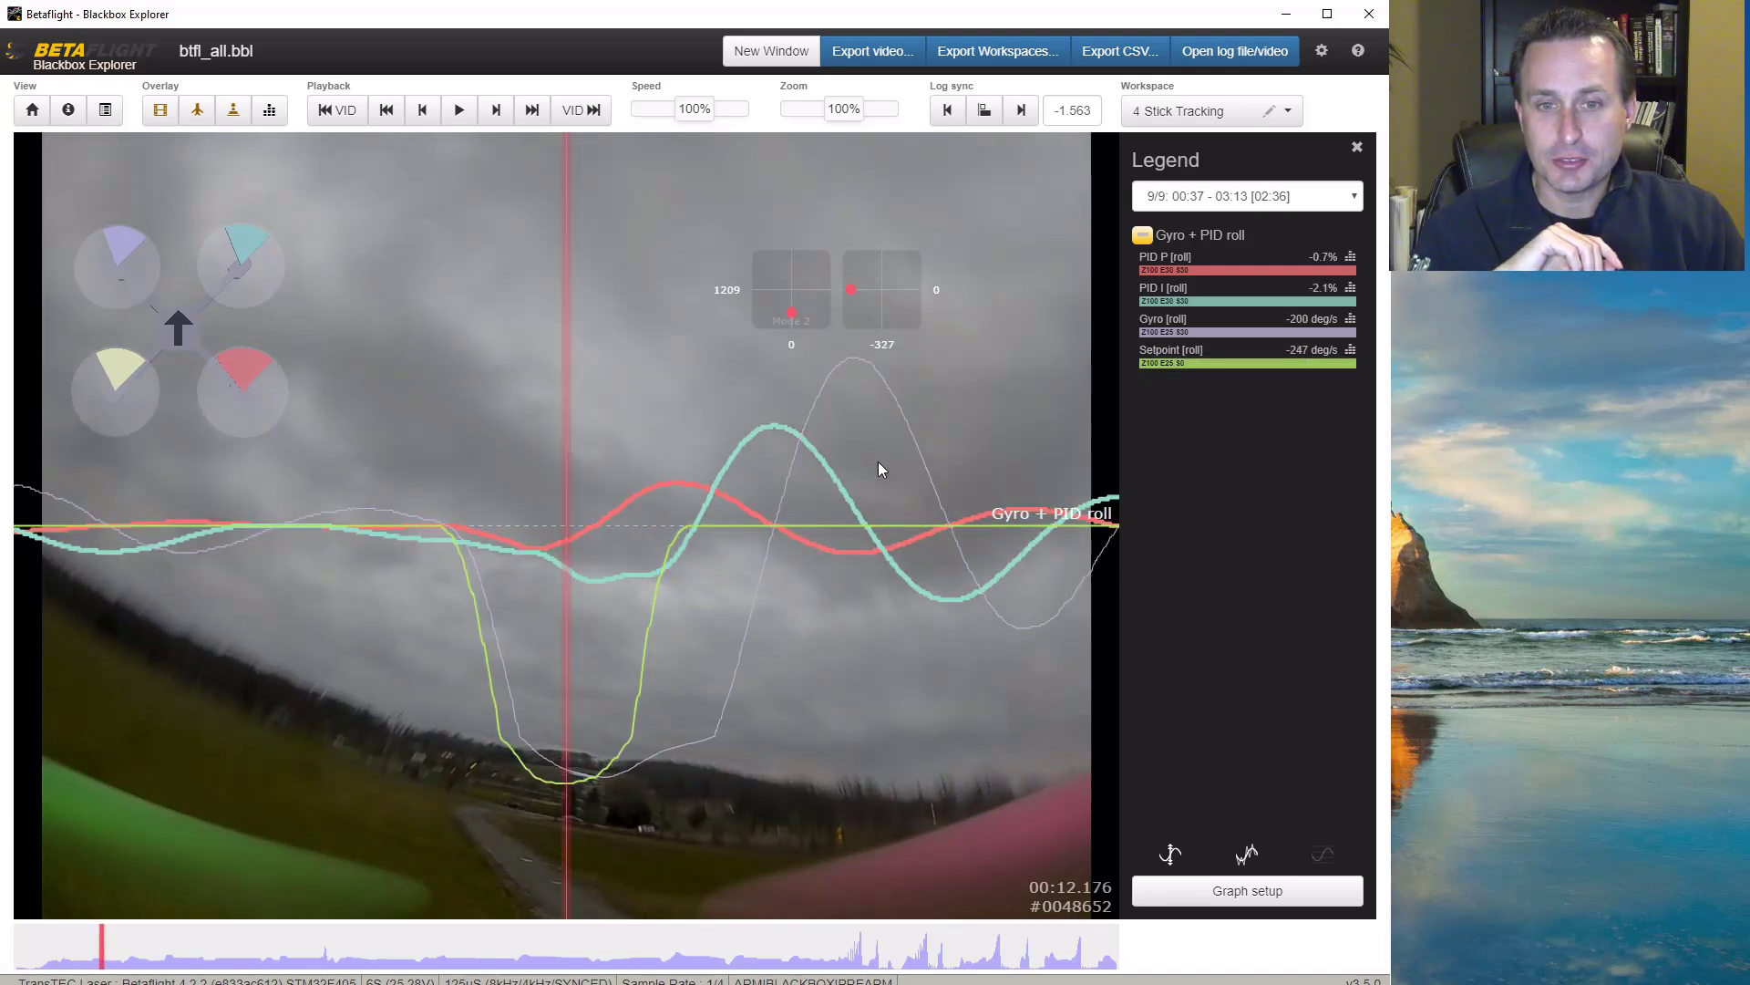
drag(816, 470, 866, 467)
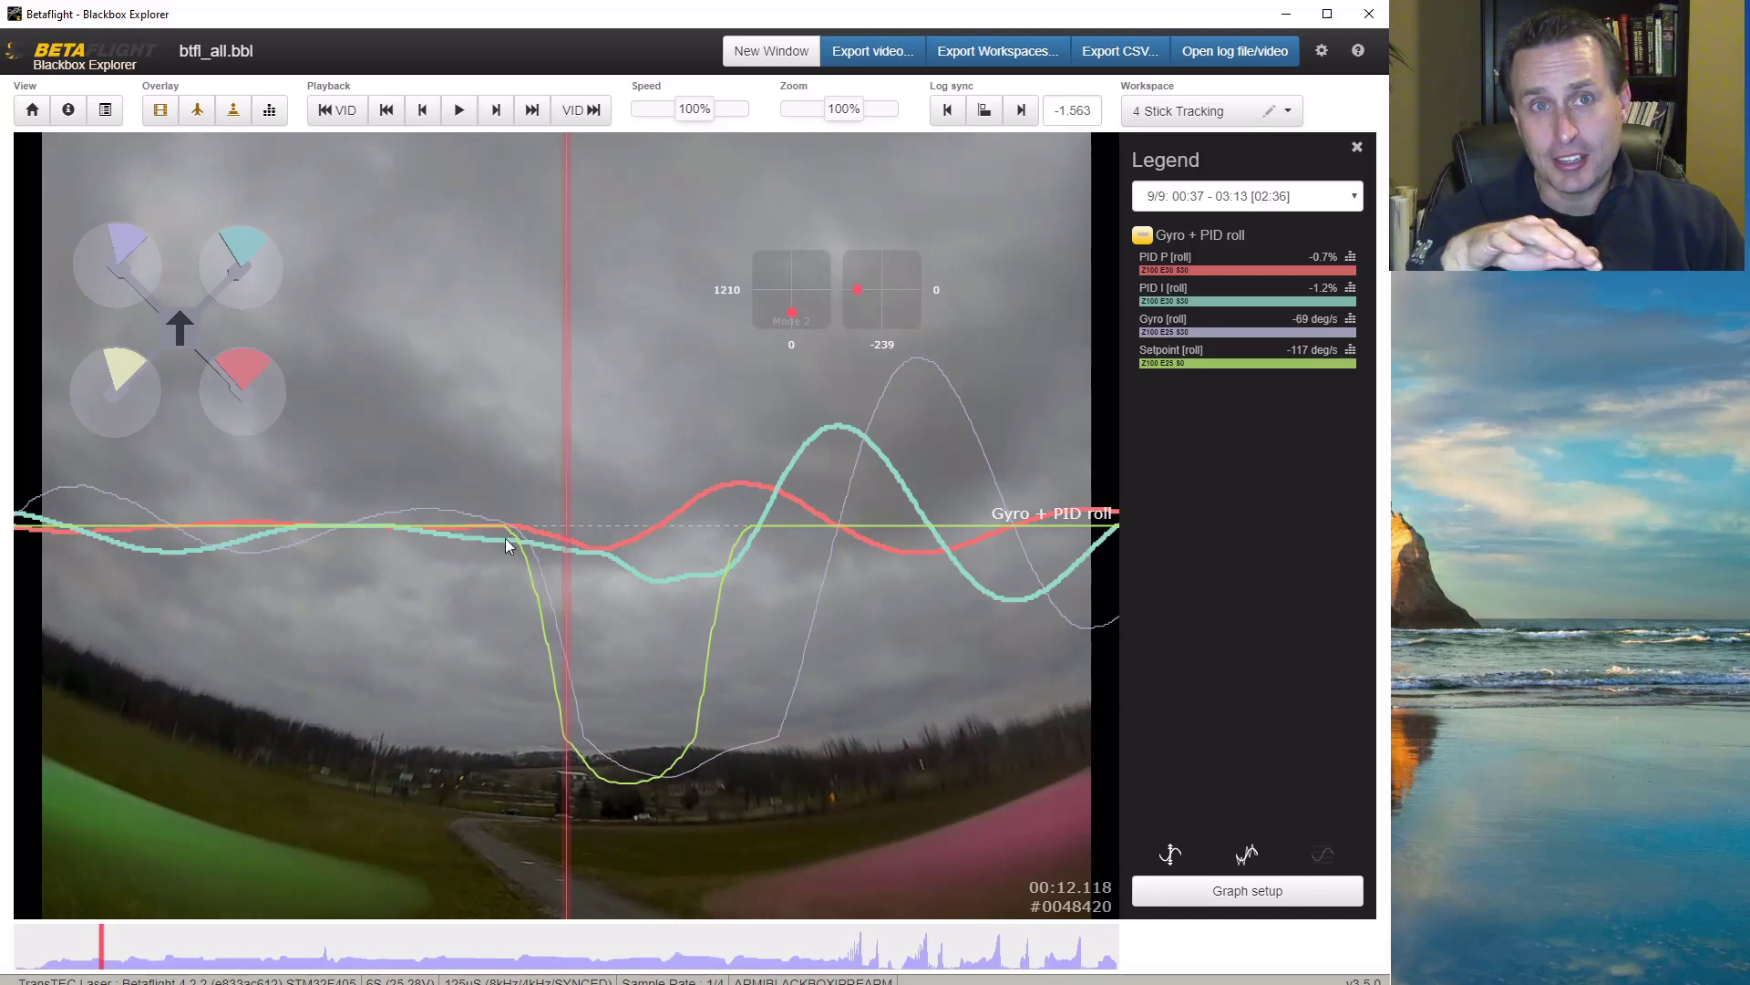
key(i)
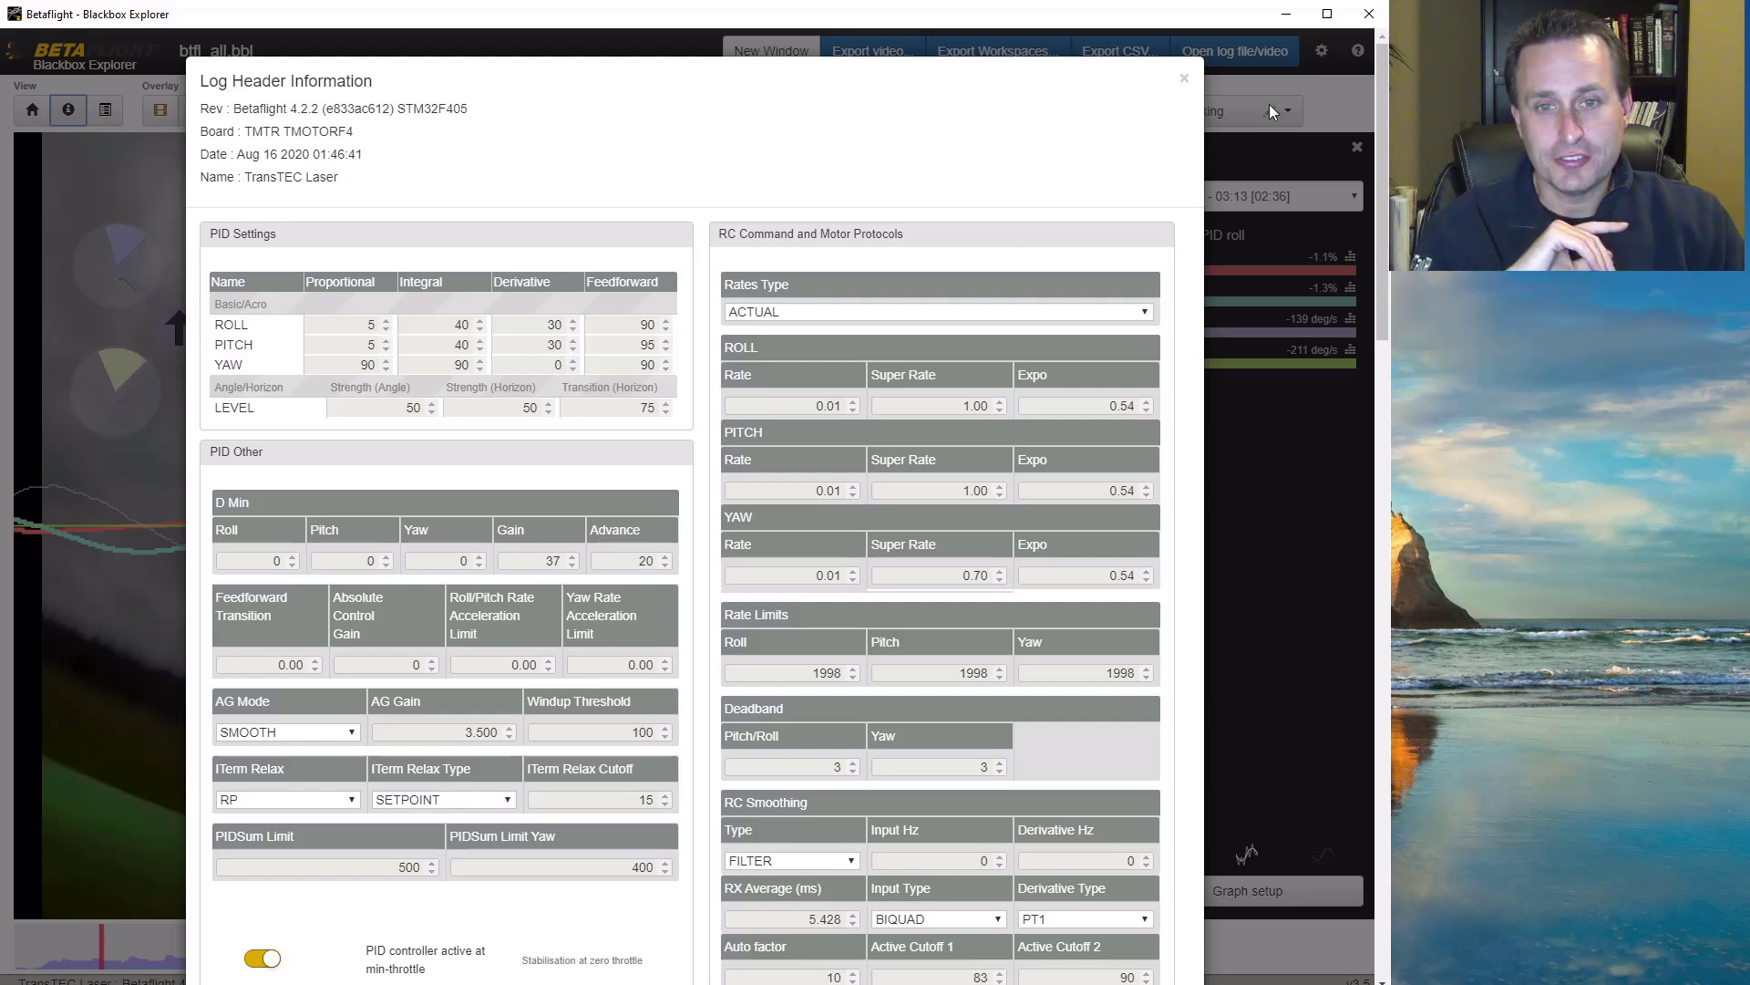
click(1184, 78)
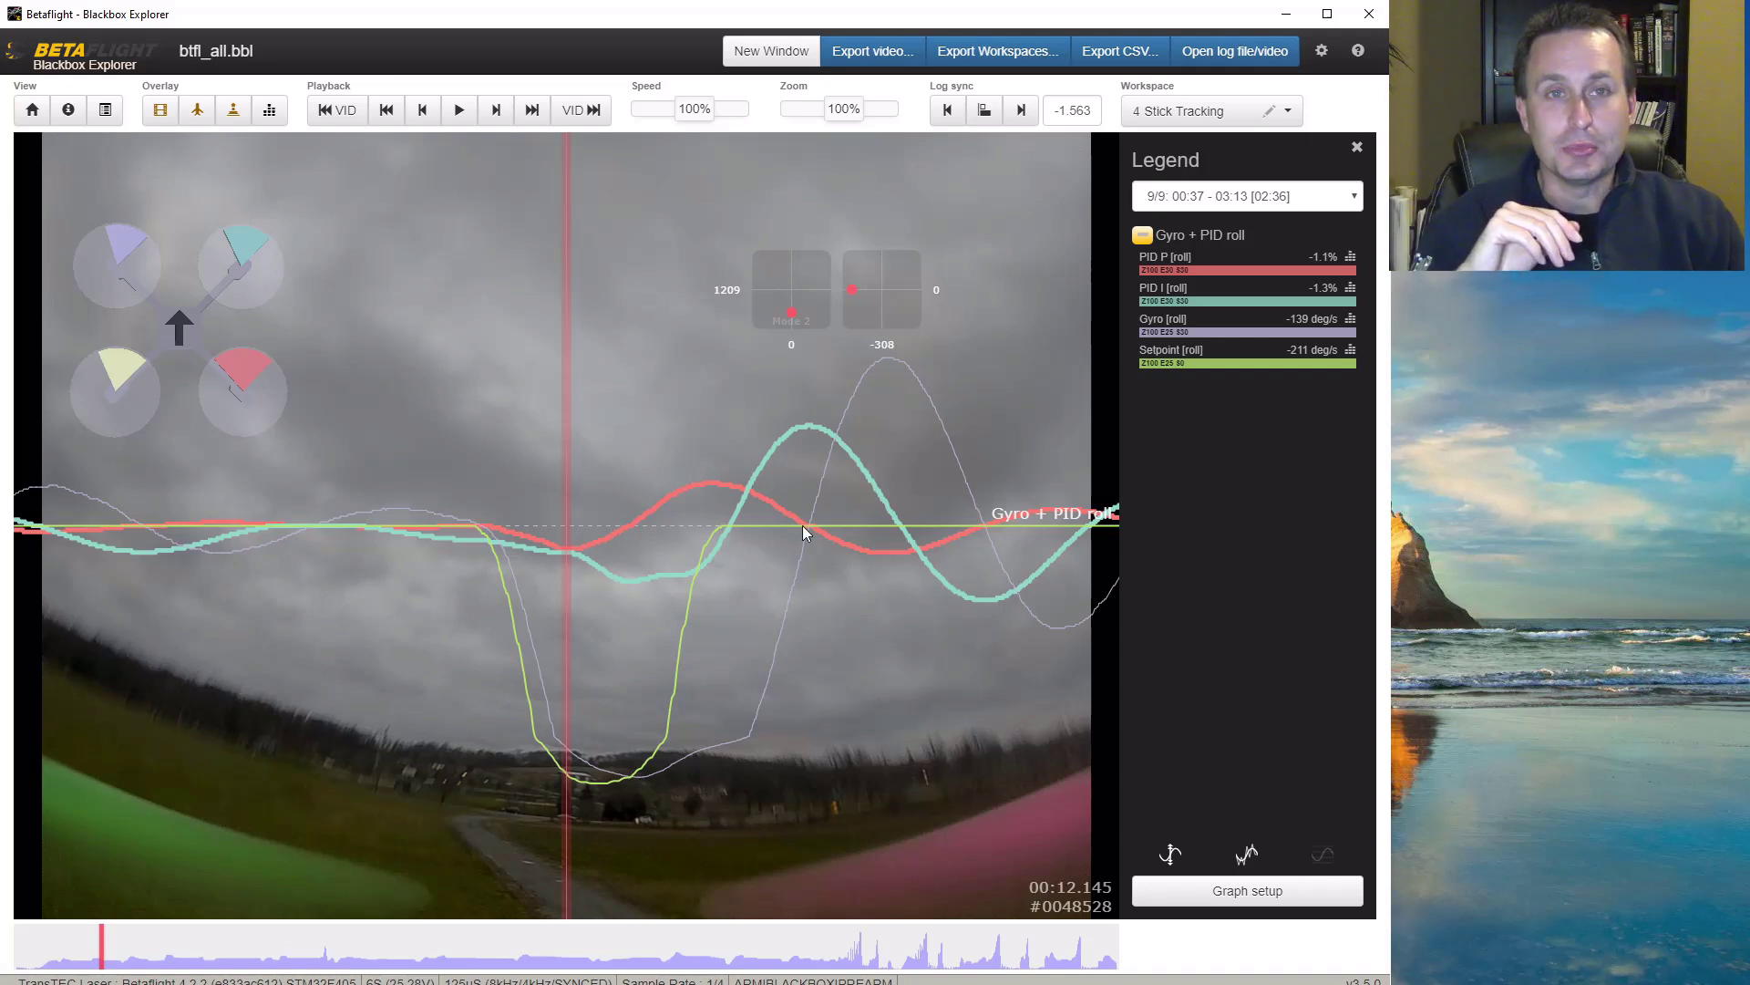
Step: Scrub the roll log forward through the roll and back to 00:12.252
drag(840, 603, 829, 607)
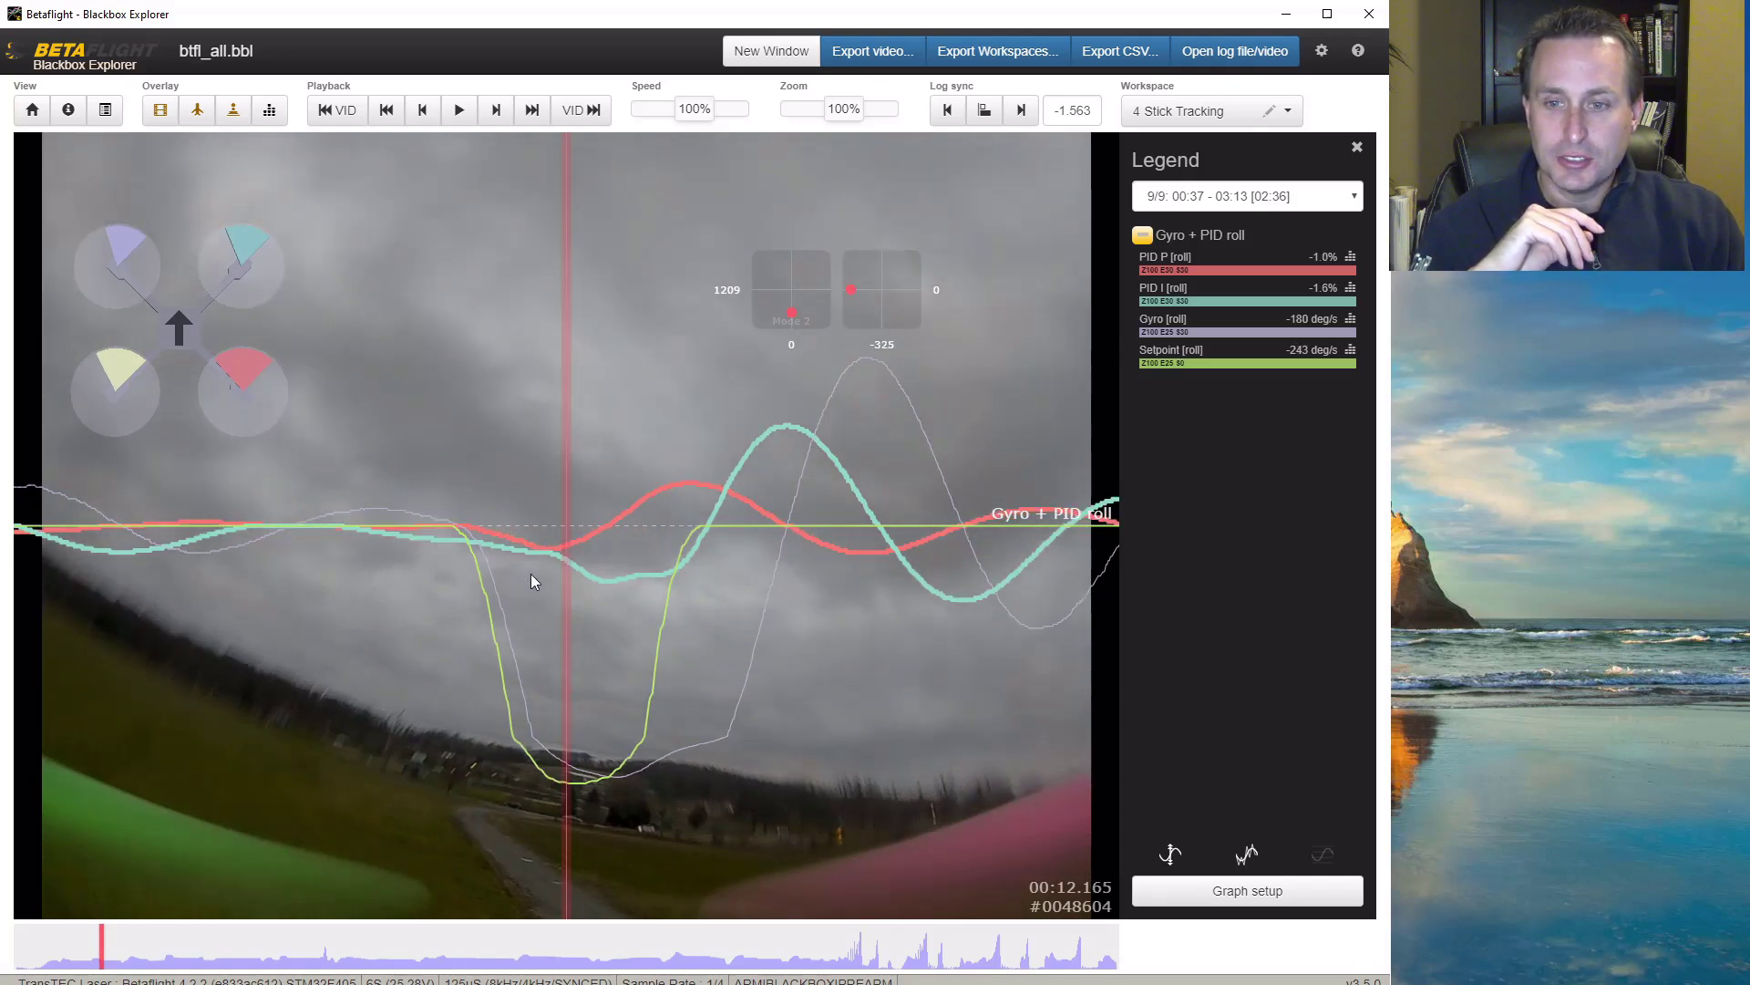
drag(560, 573, 636, 576)
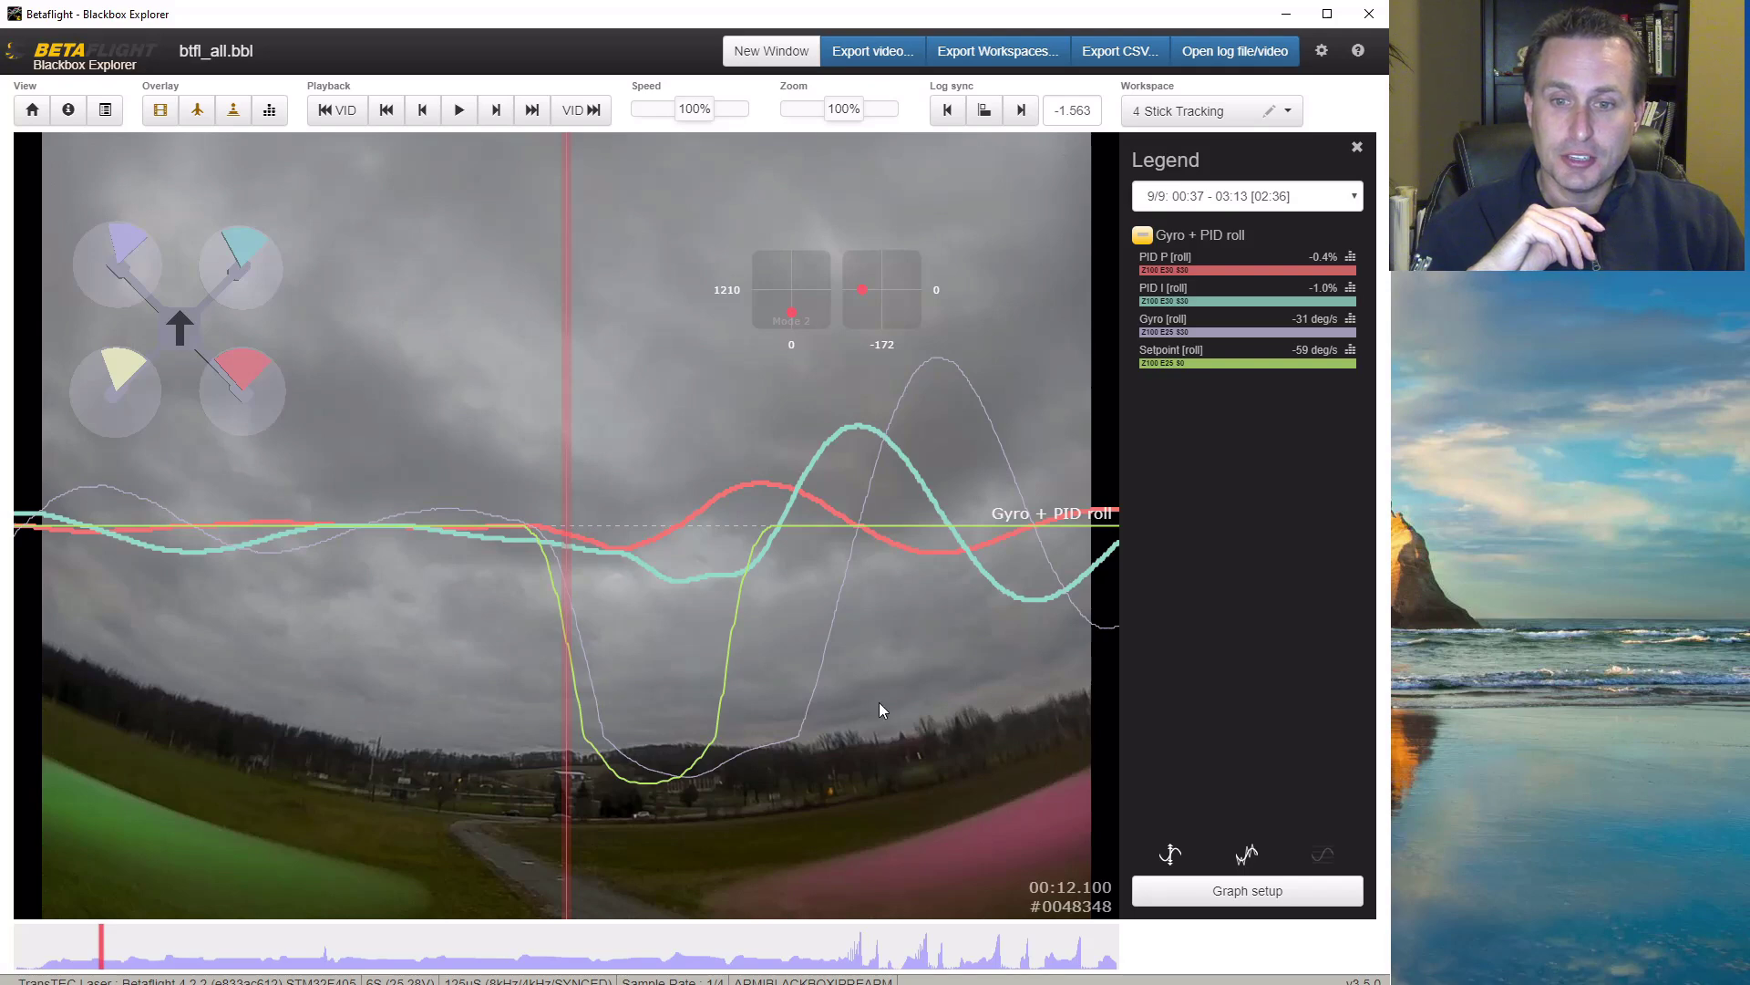
drag(880, 703, 787, 693)
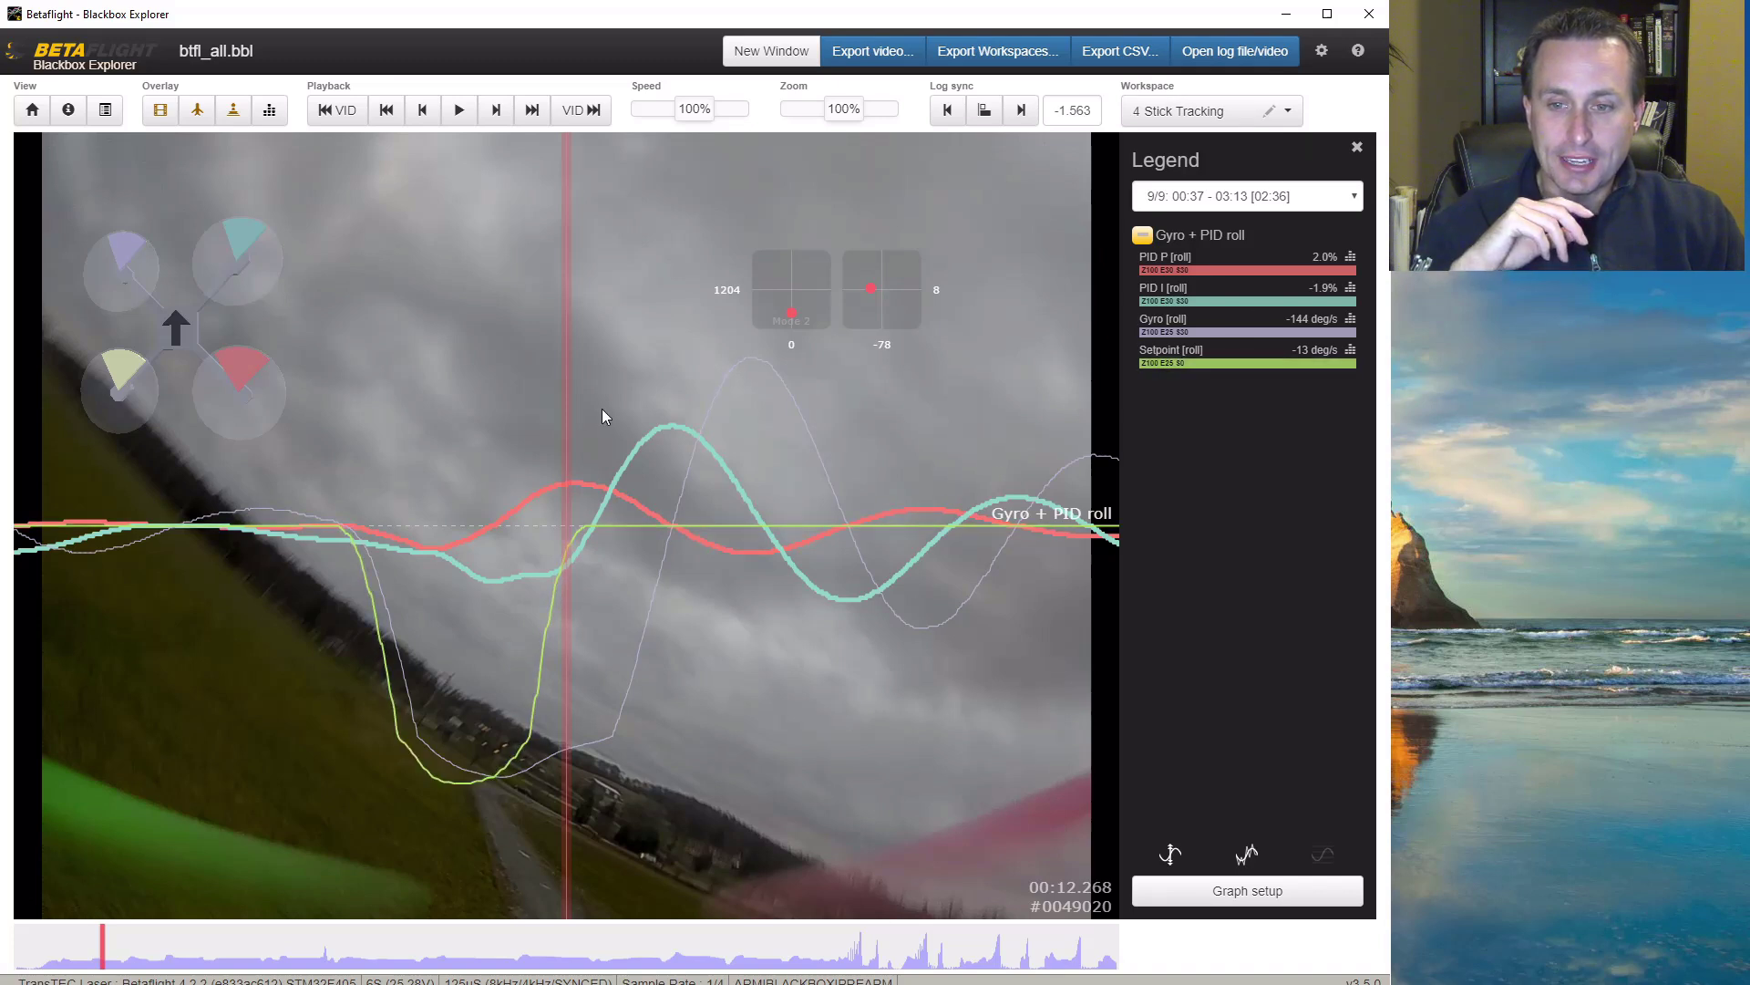
drag(952, 481, 839, 495)
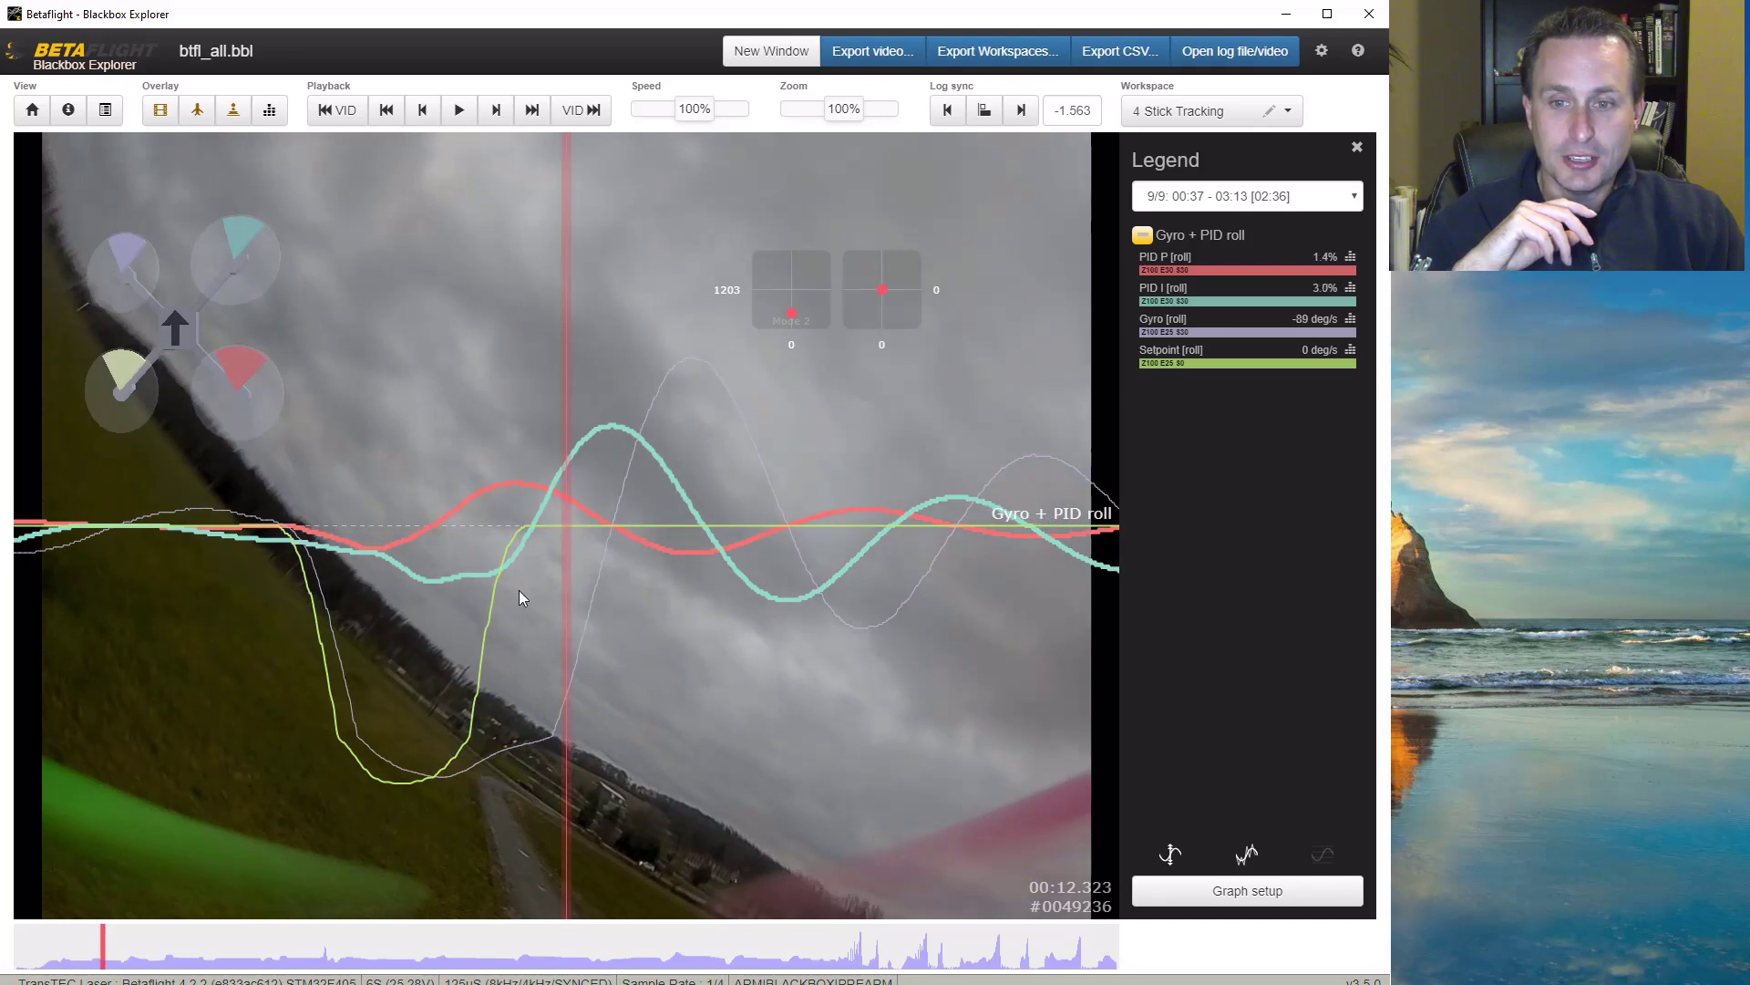
drag(521, 589, 685, 615)
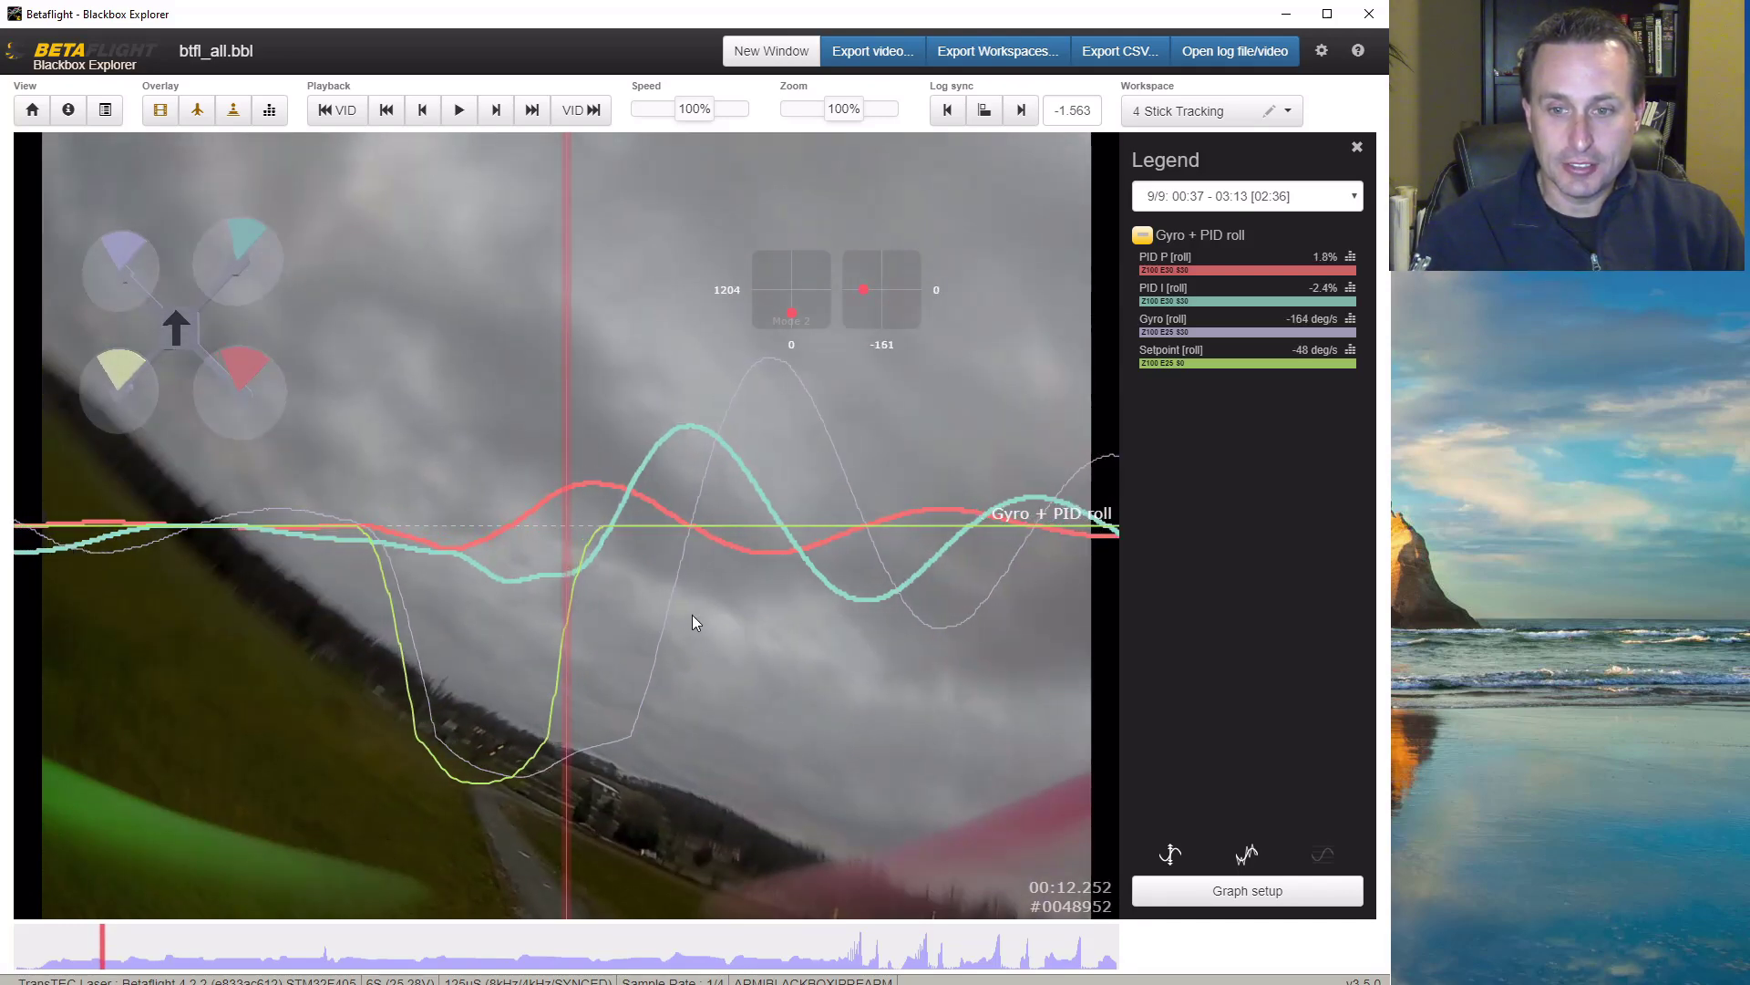
Step: Set a time marker at 00:12.252, measure forward from it, then remove it
key(m)
drag(692, 615, 645, 629)
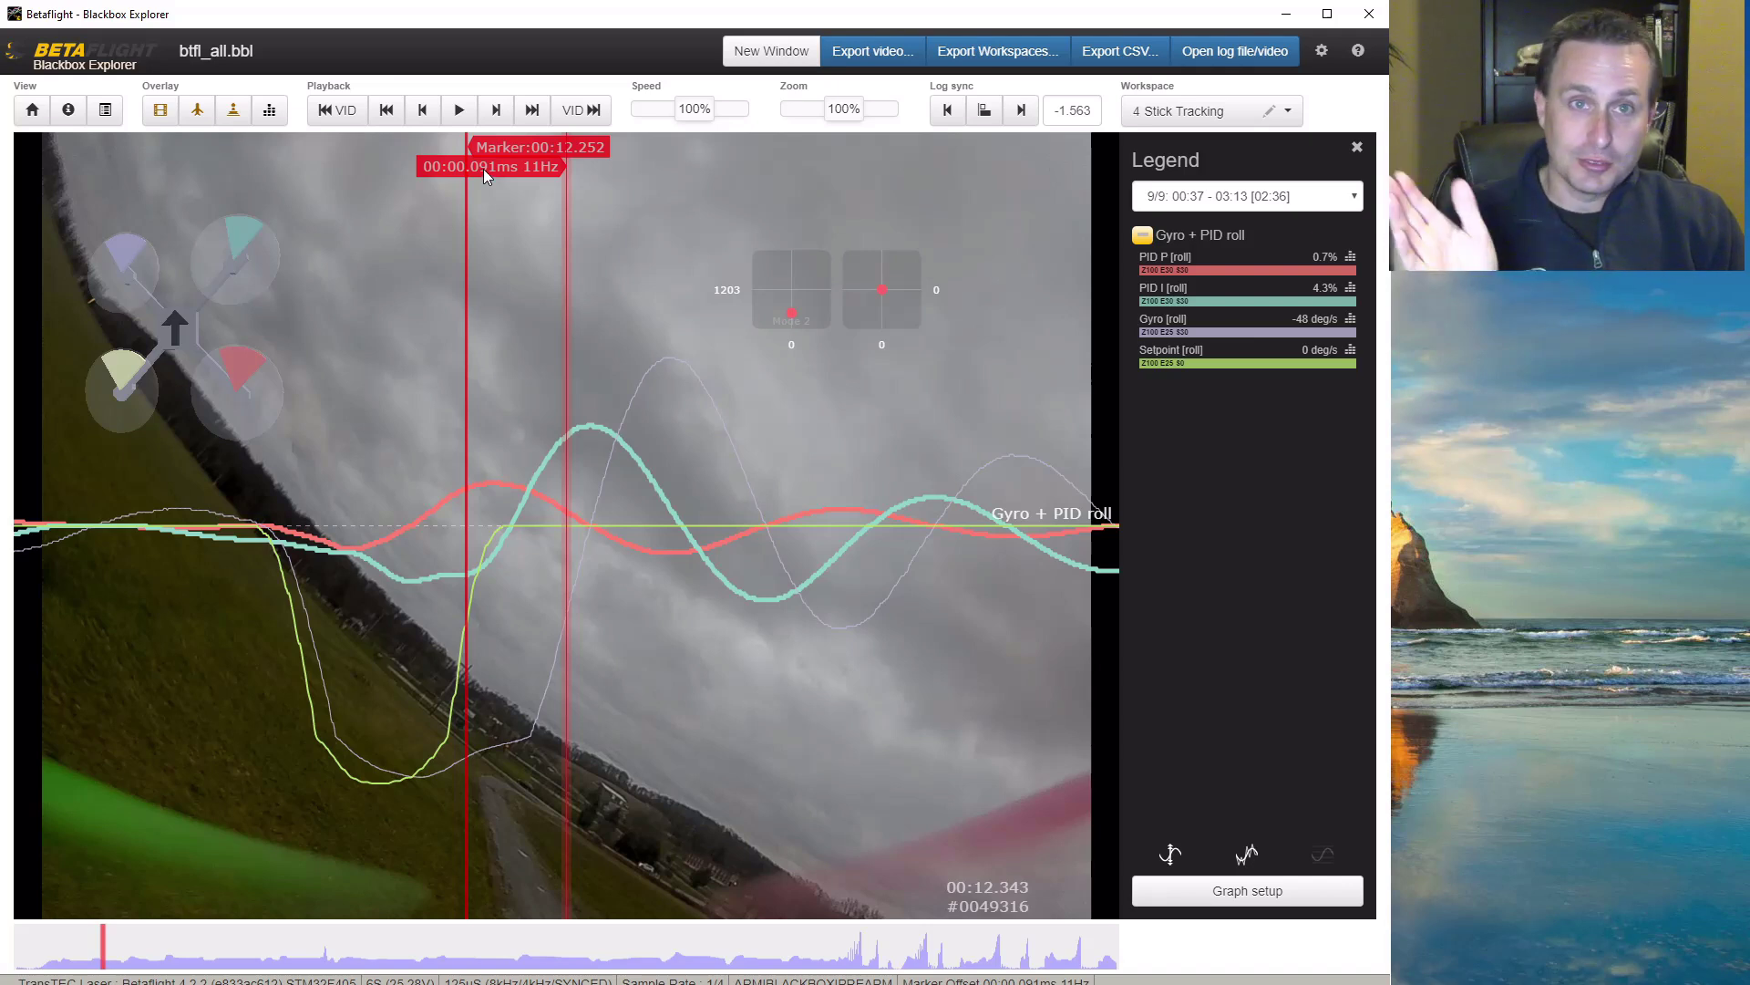
key(m)
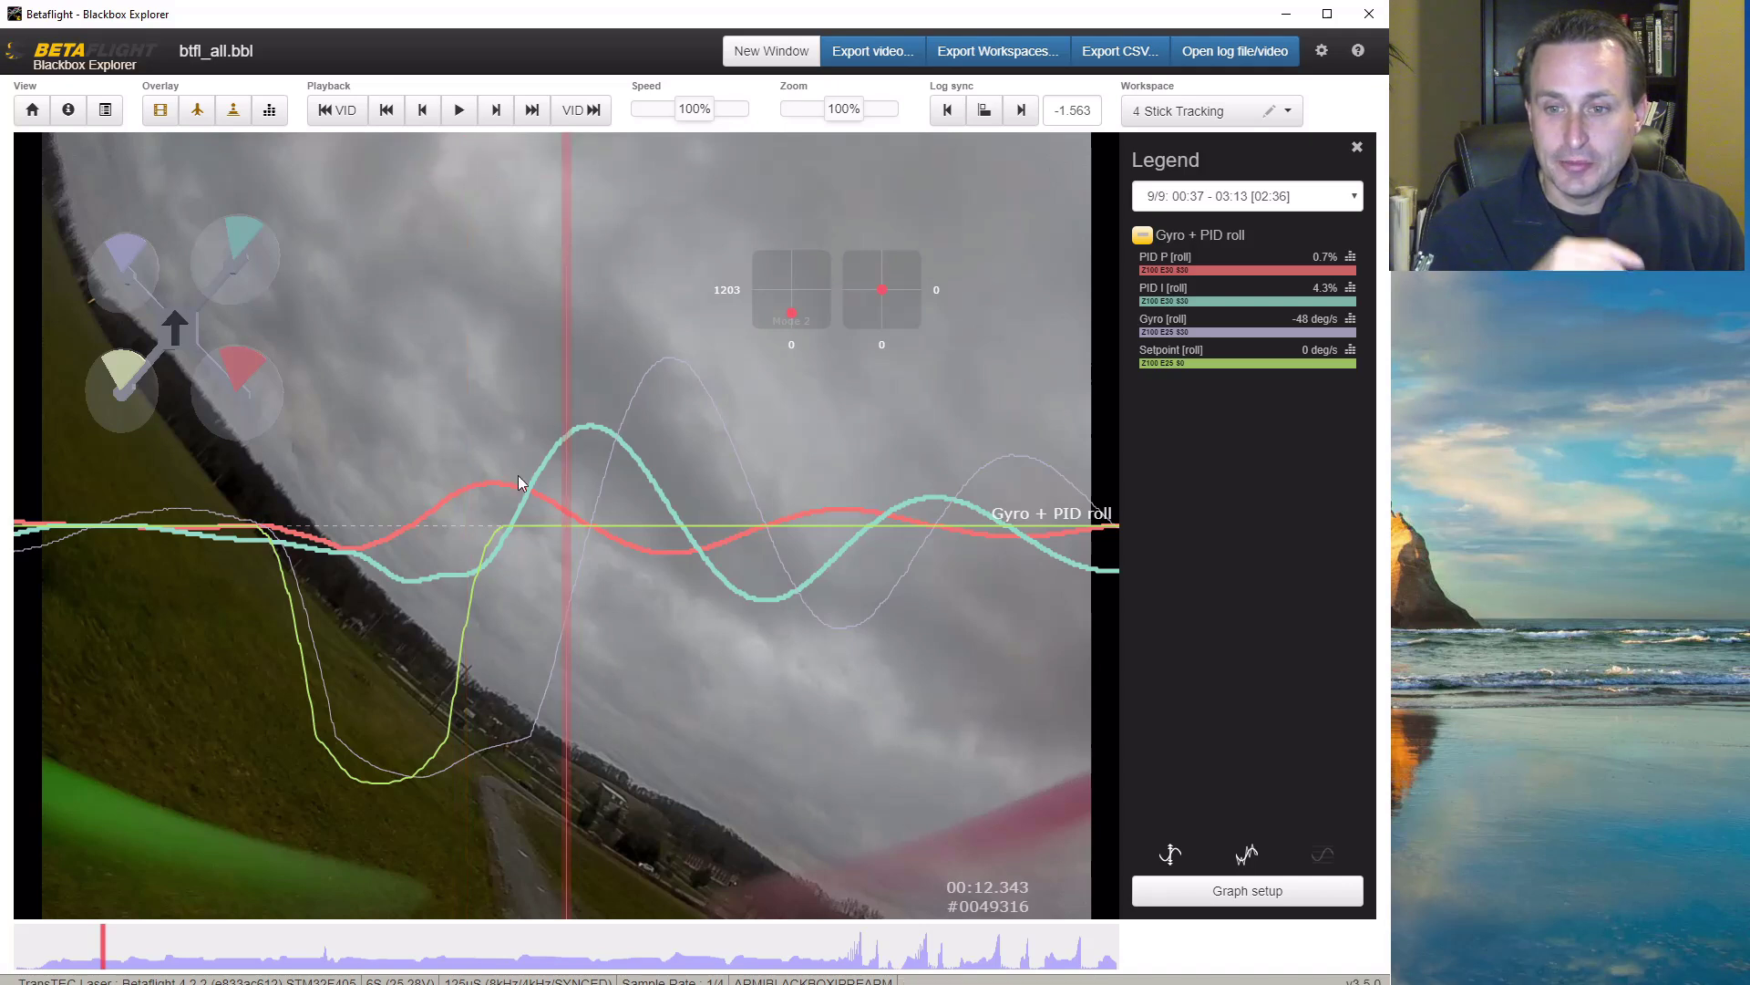
Step: Rewind the log via 00:12.286 and 00:12.252 to 00:12.191
drag(763, 726, 793, 727)
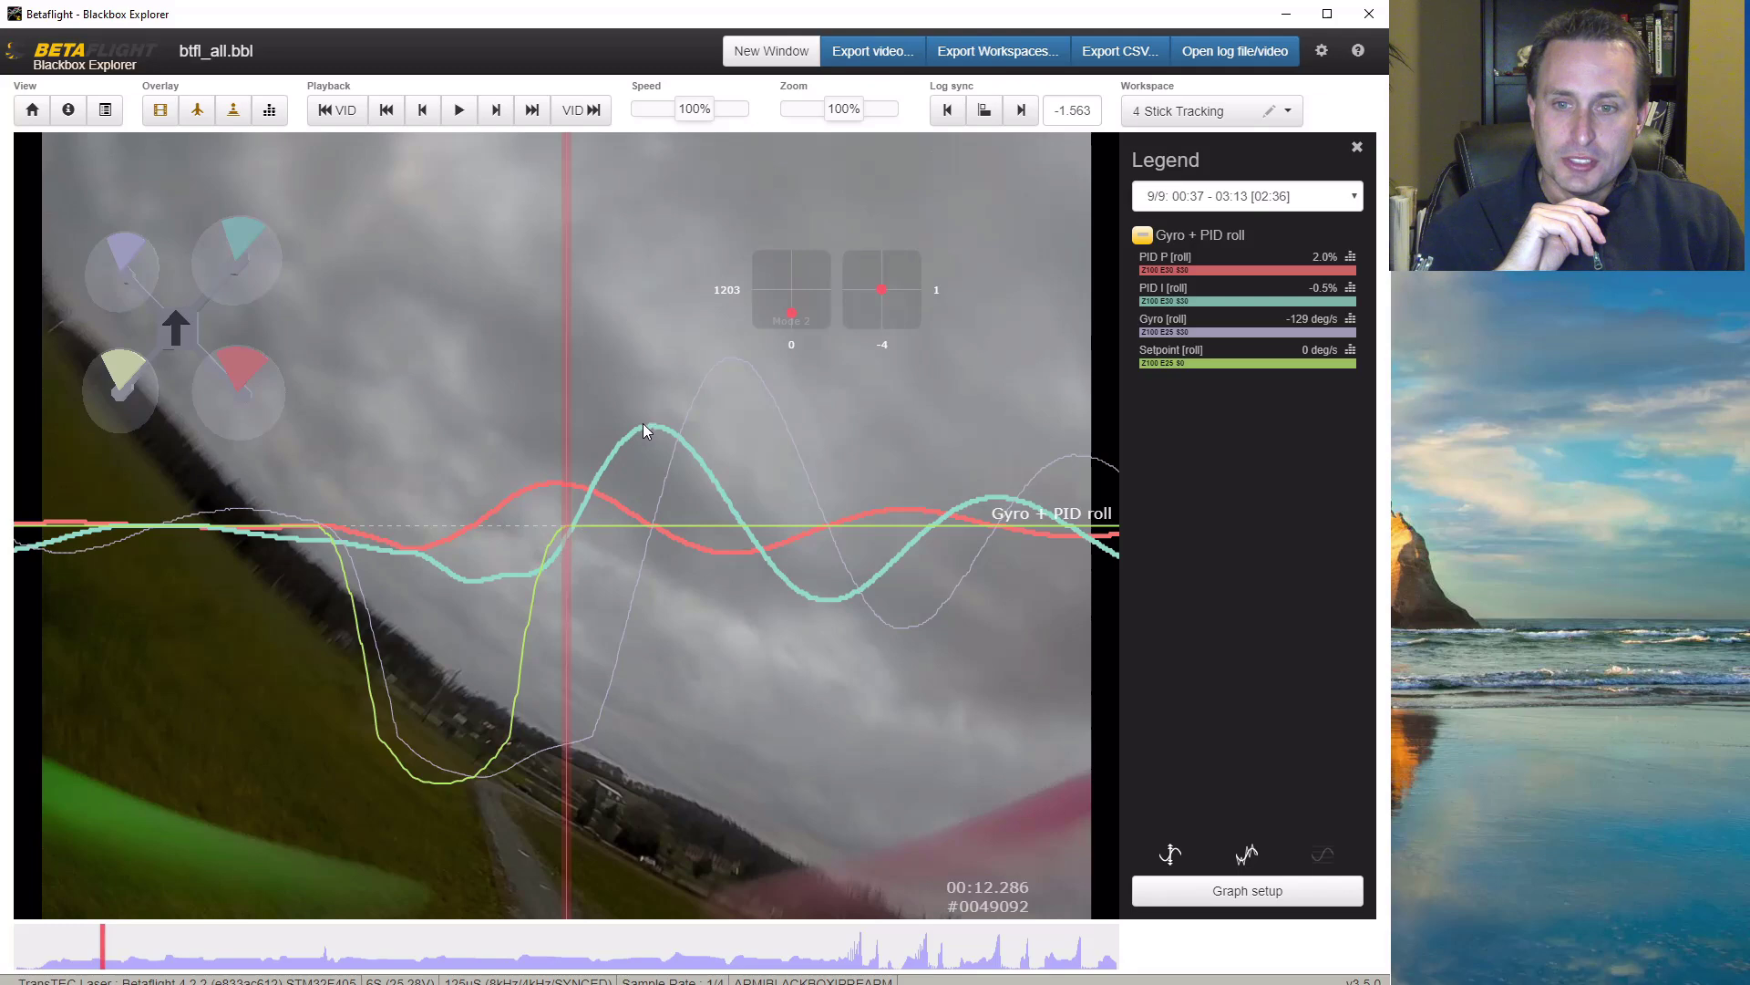
drag(663, 551, 682, 550)
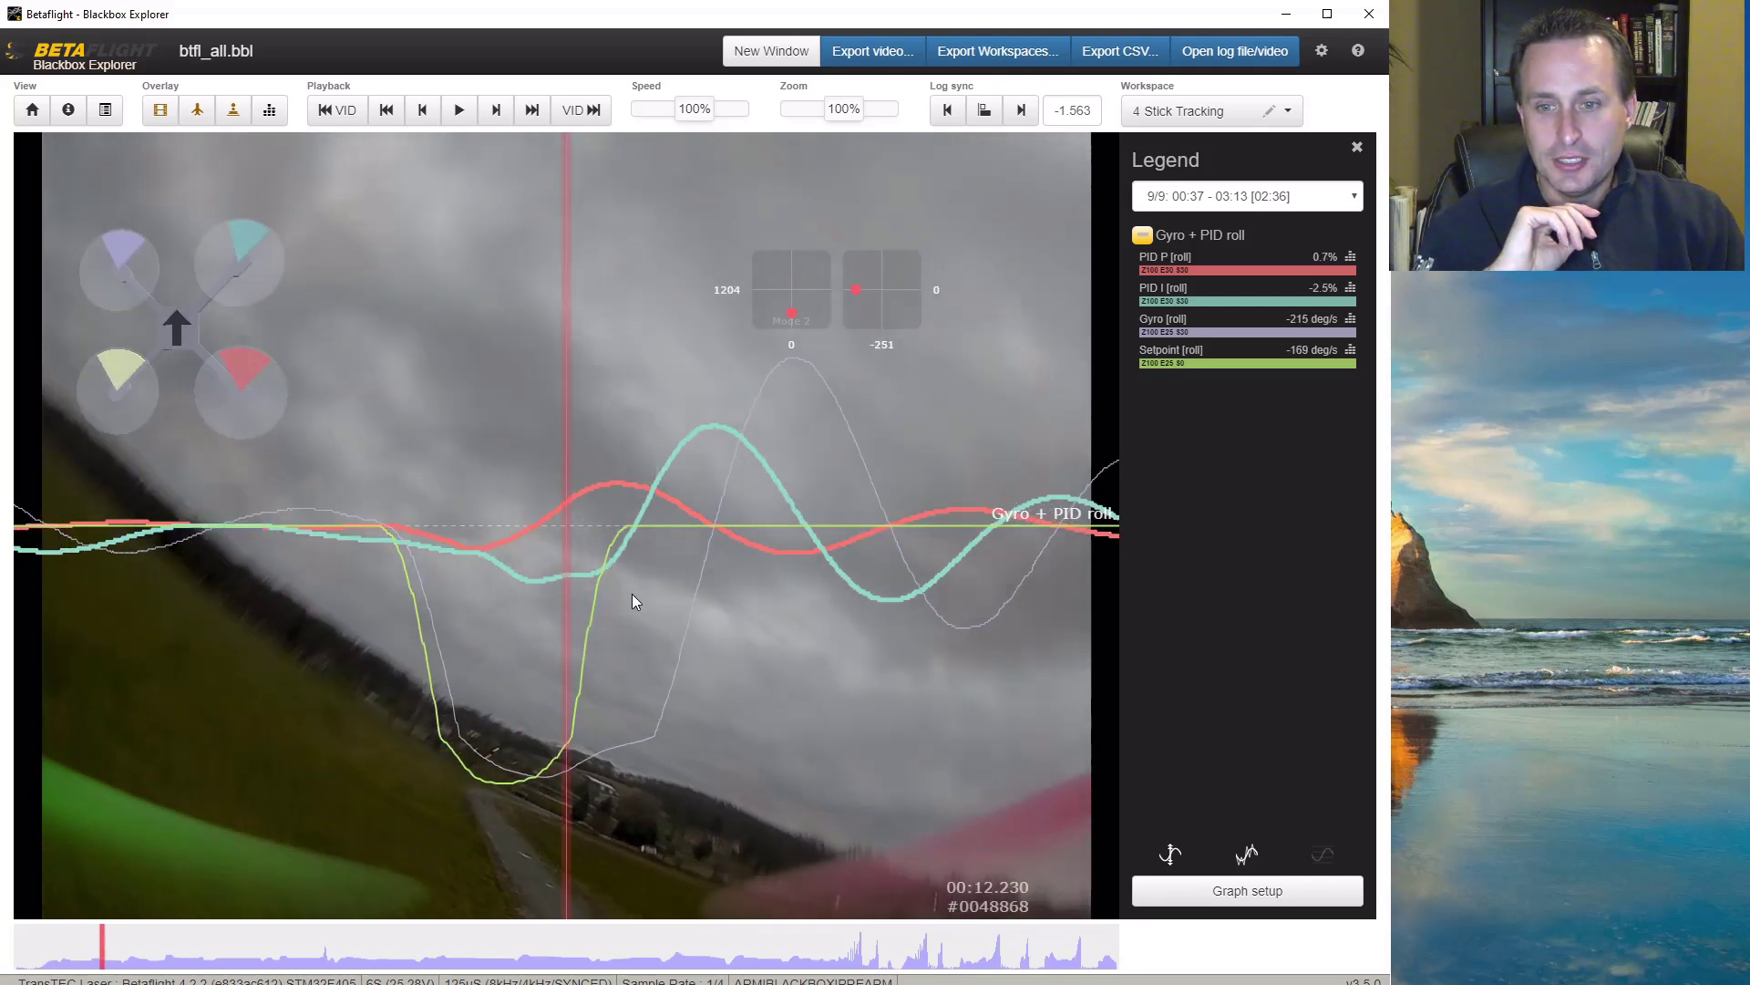
drag(632, 587, 671, 758)
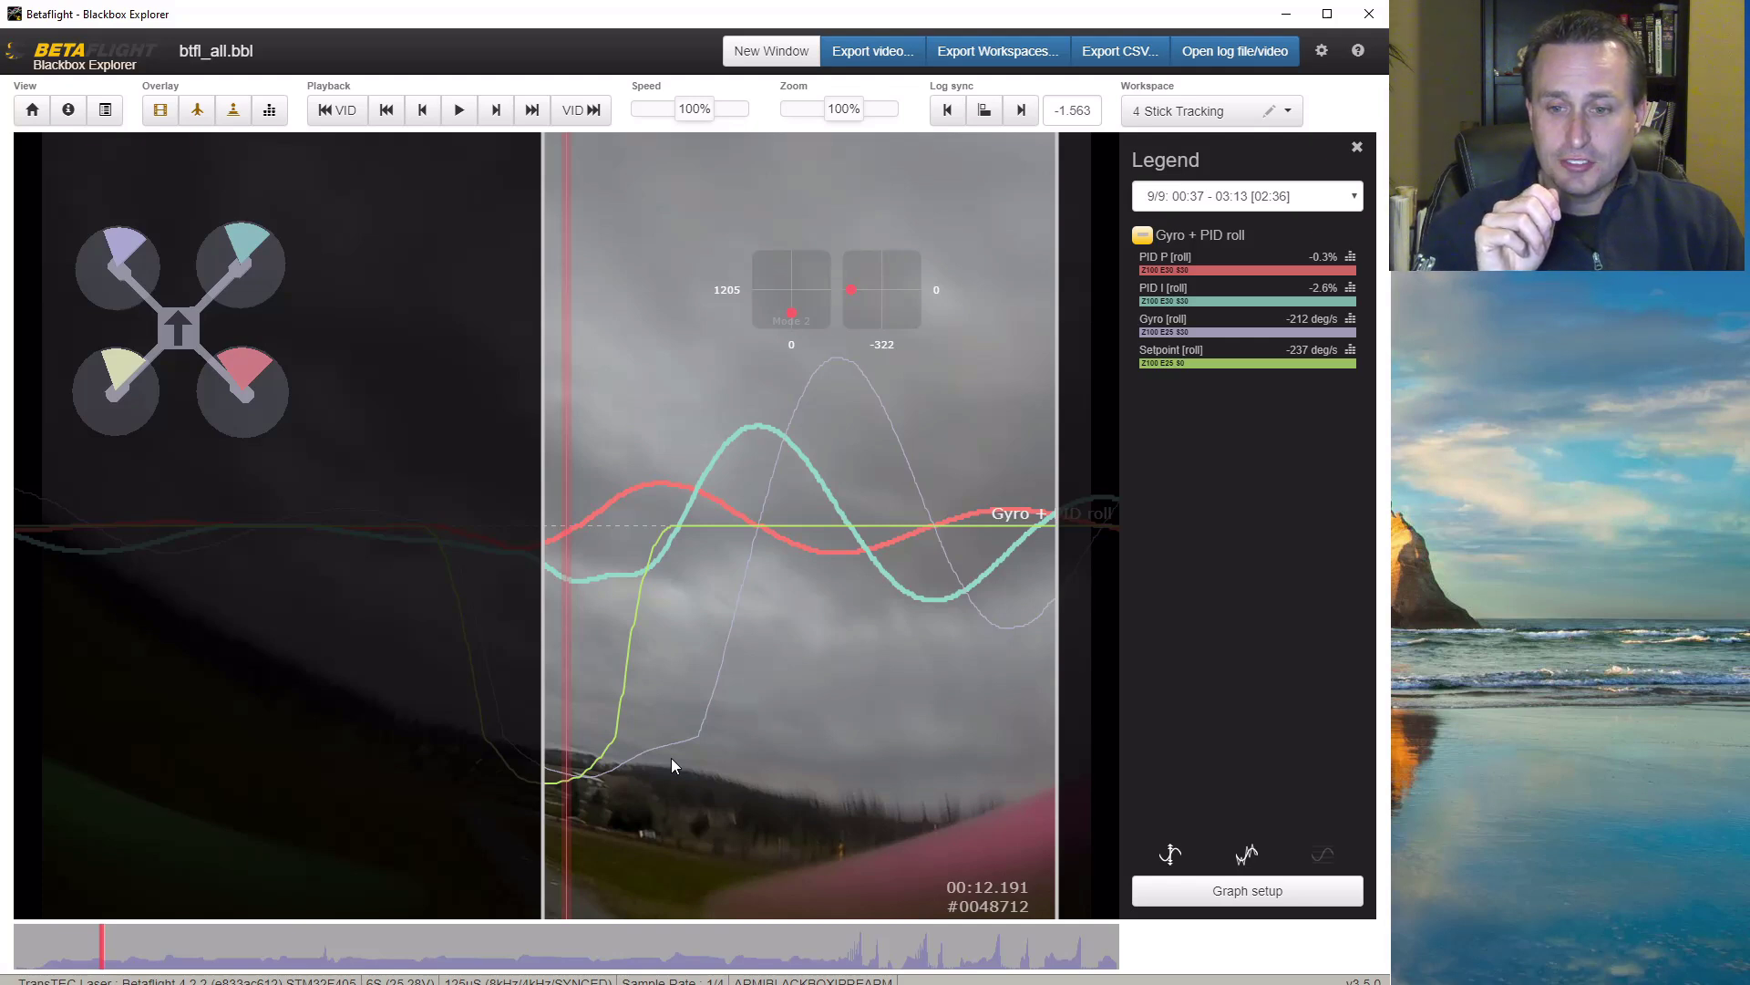
Step: Fine-scrub the roll around 00:12.2 to bring the roll I-term and gyro curves into view
mouse_move(671, 766)
mouse_down()
mouse_move(700, 764)
mouse_move(642, 780)
mouse_up()
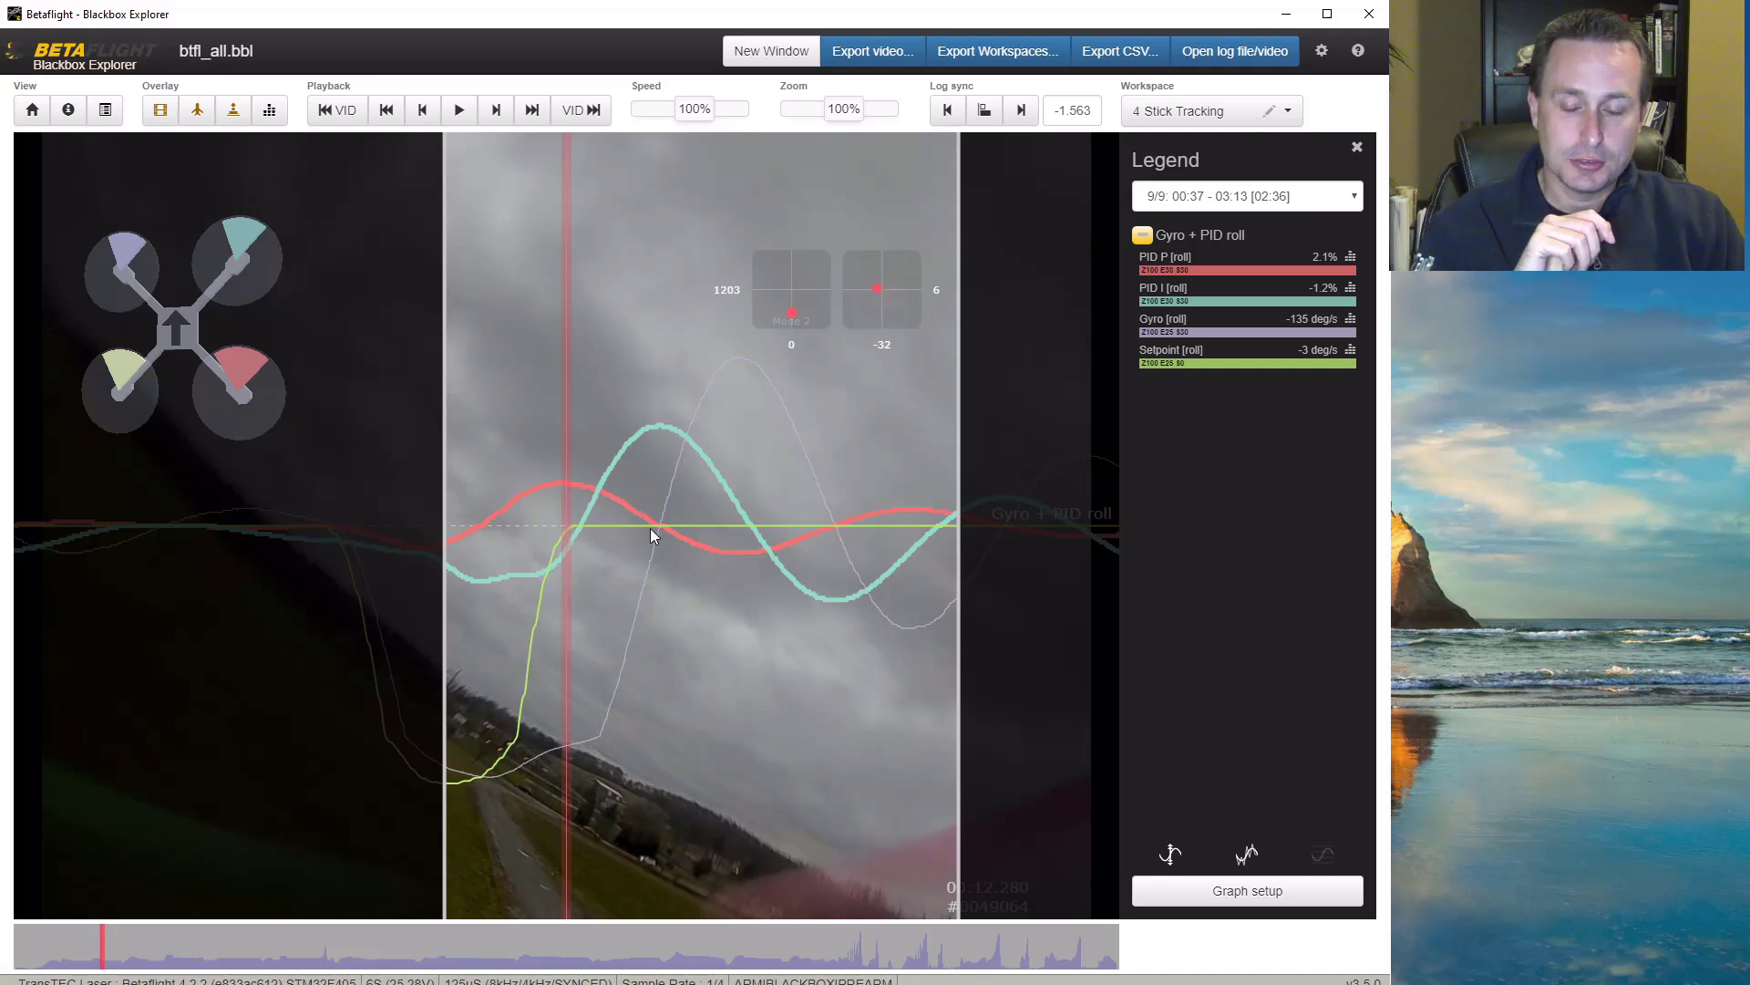
scroll(573, 522, up, 2)
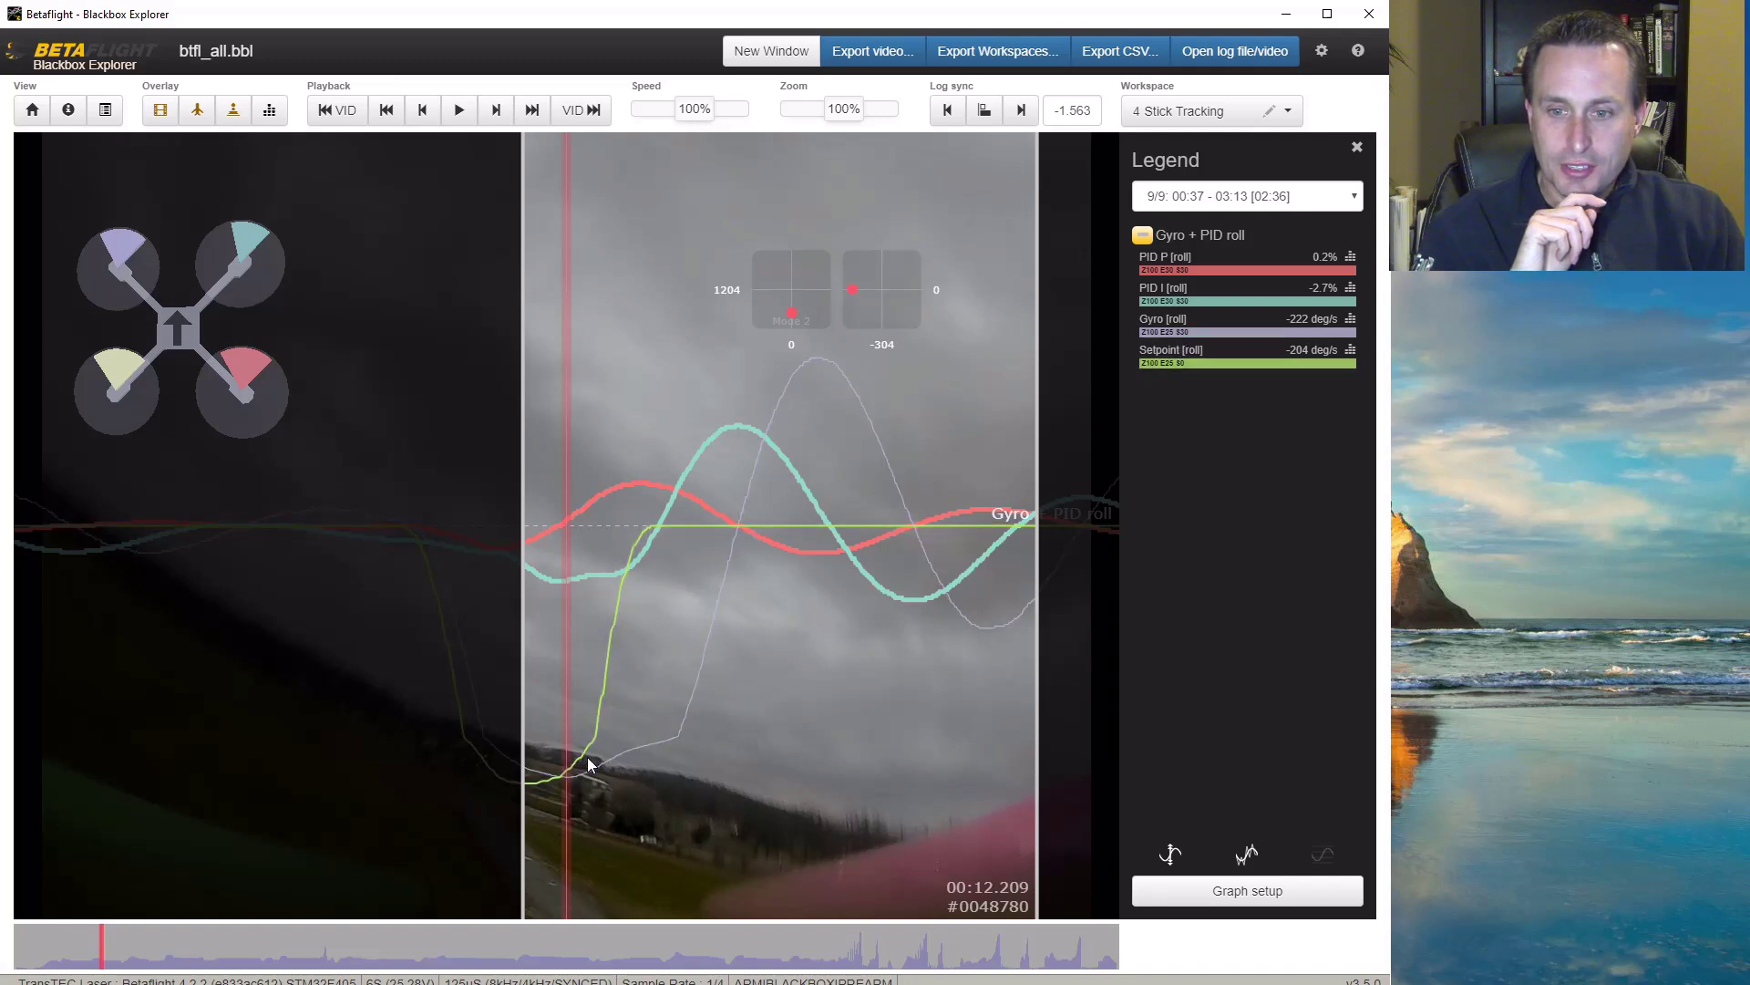
drag(587, 757, 572, 674)
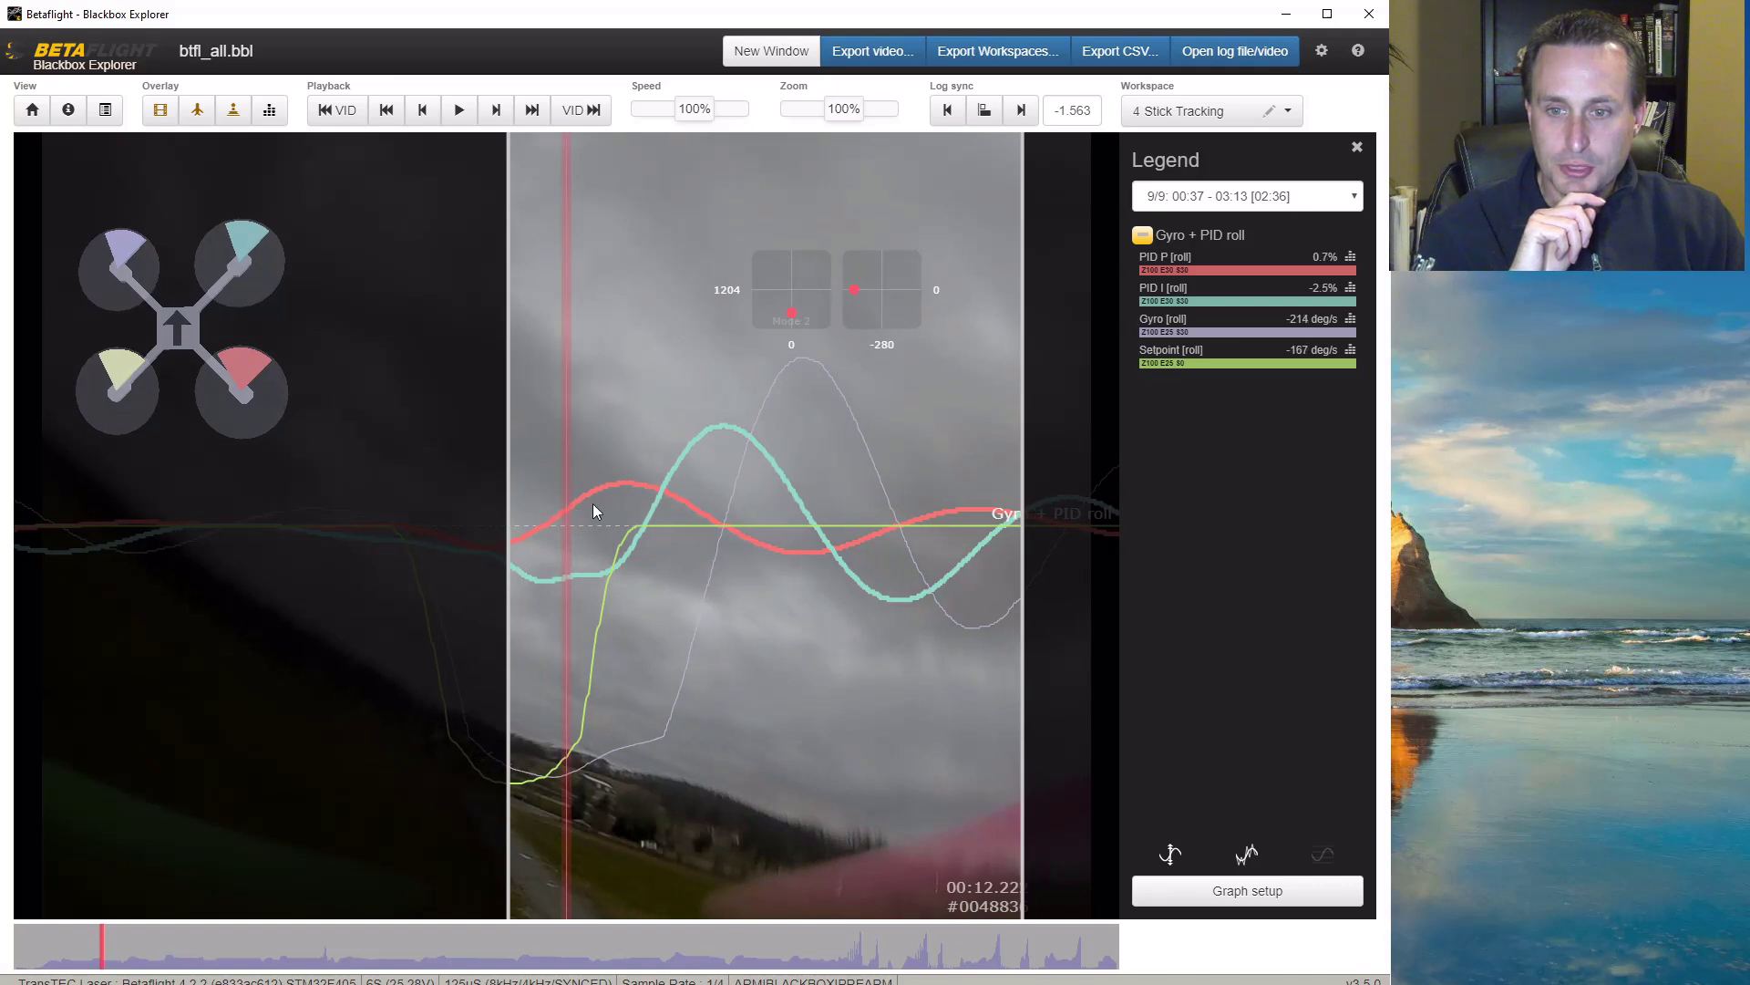
drag(618, 560, 601, 541)
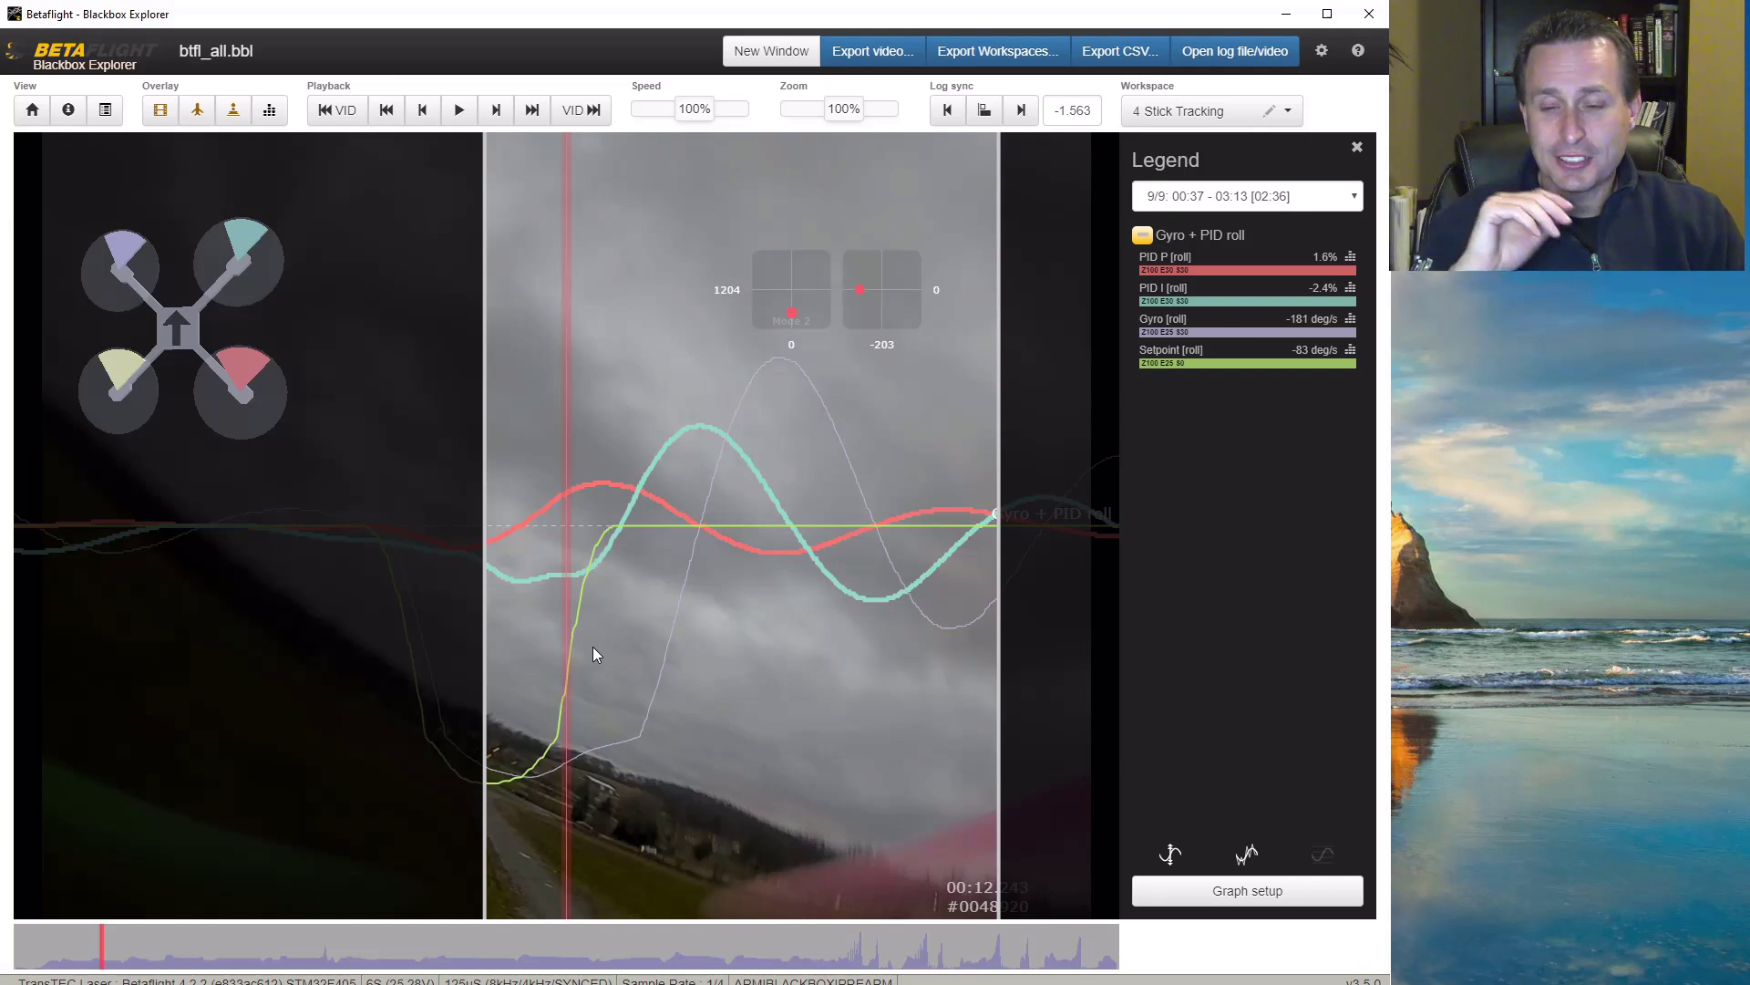
drag(602, 637, 566, 558)
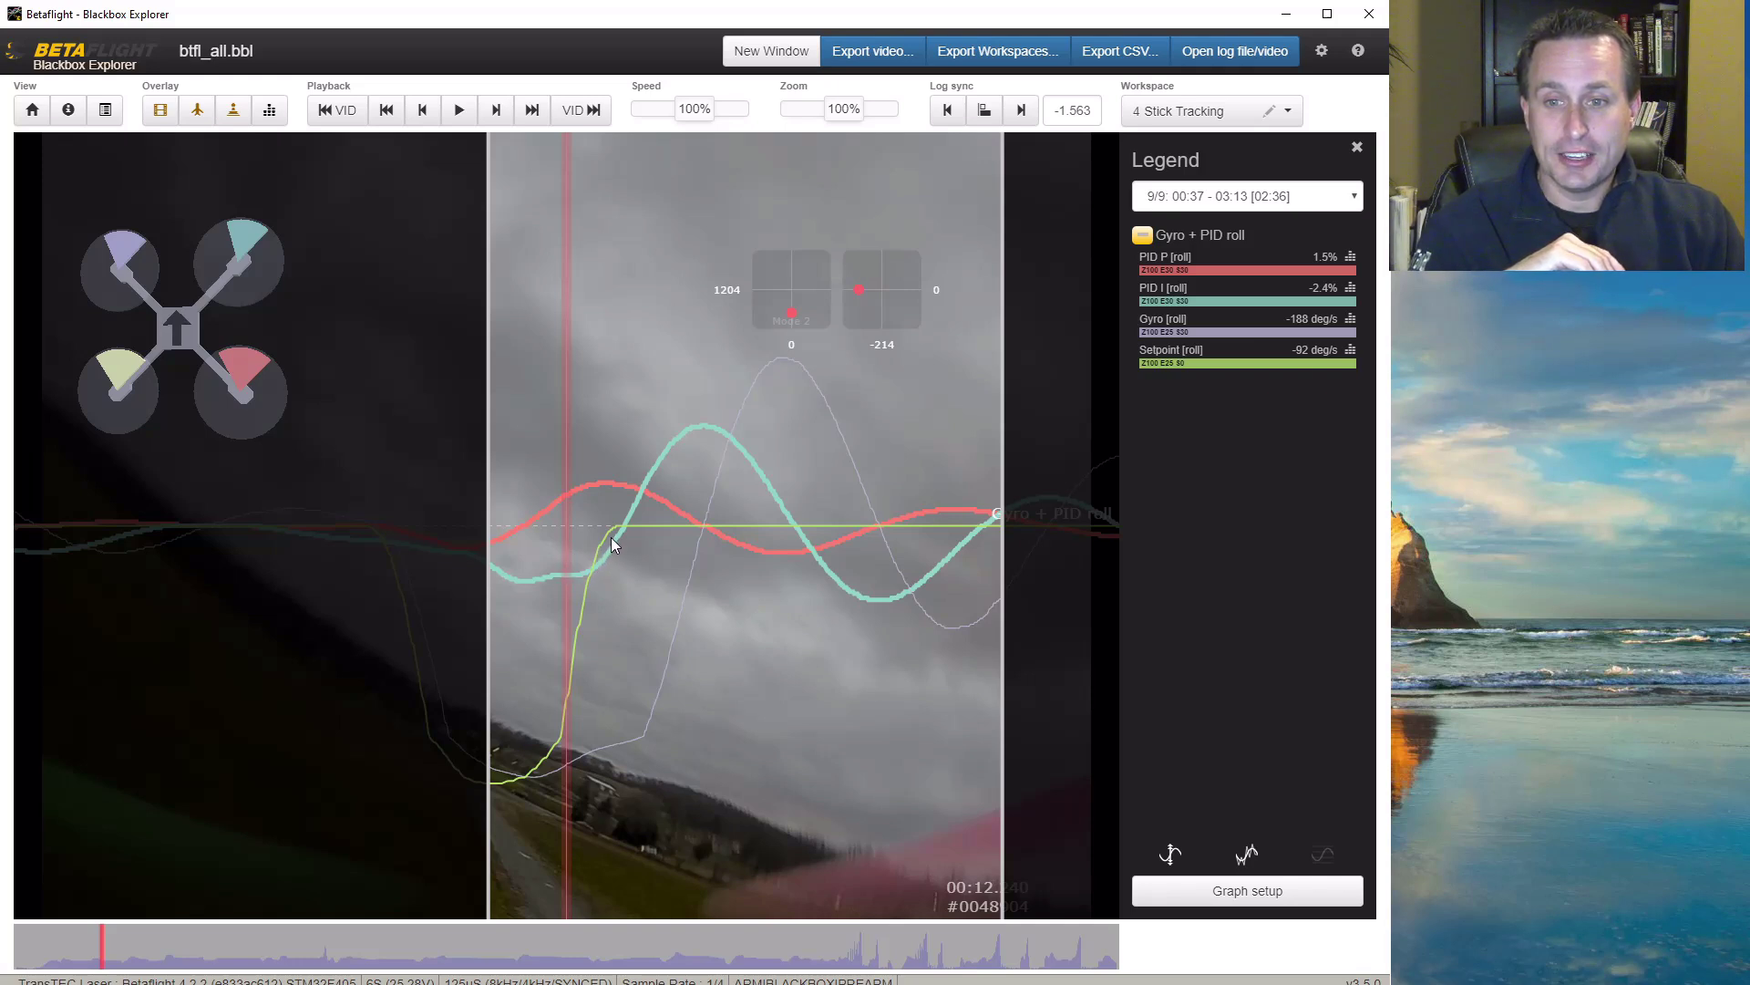
Step: Nudge the roll log back, then forward to about 00:12.291 as the setpoint returns to 0
drag(620, 567, 647, 565)
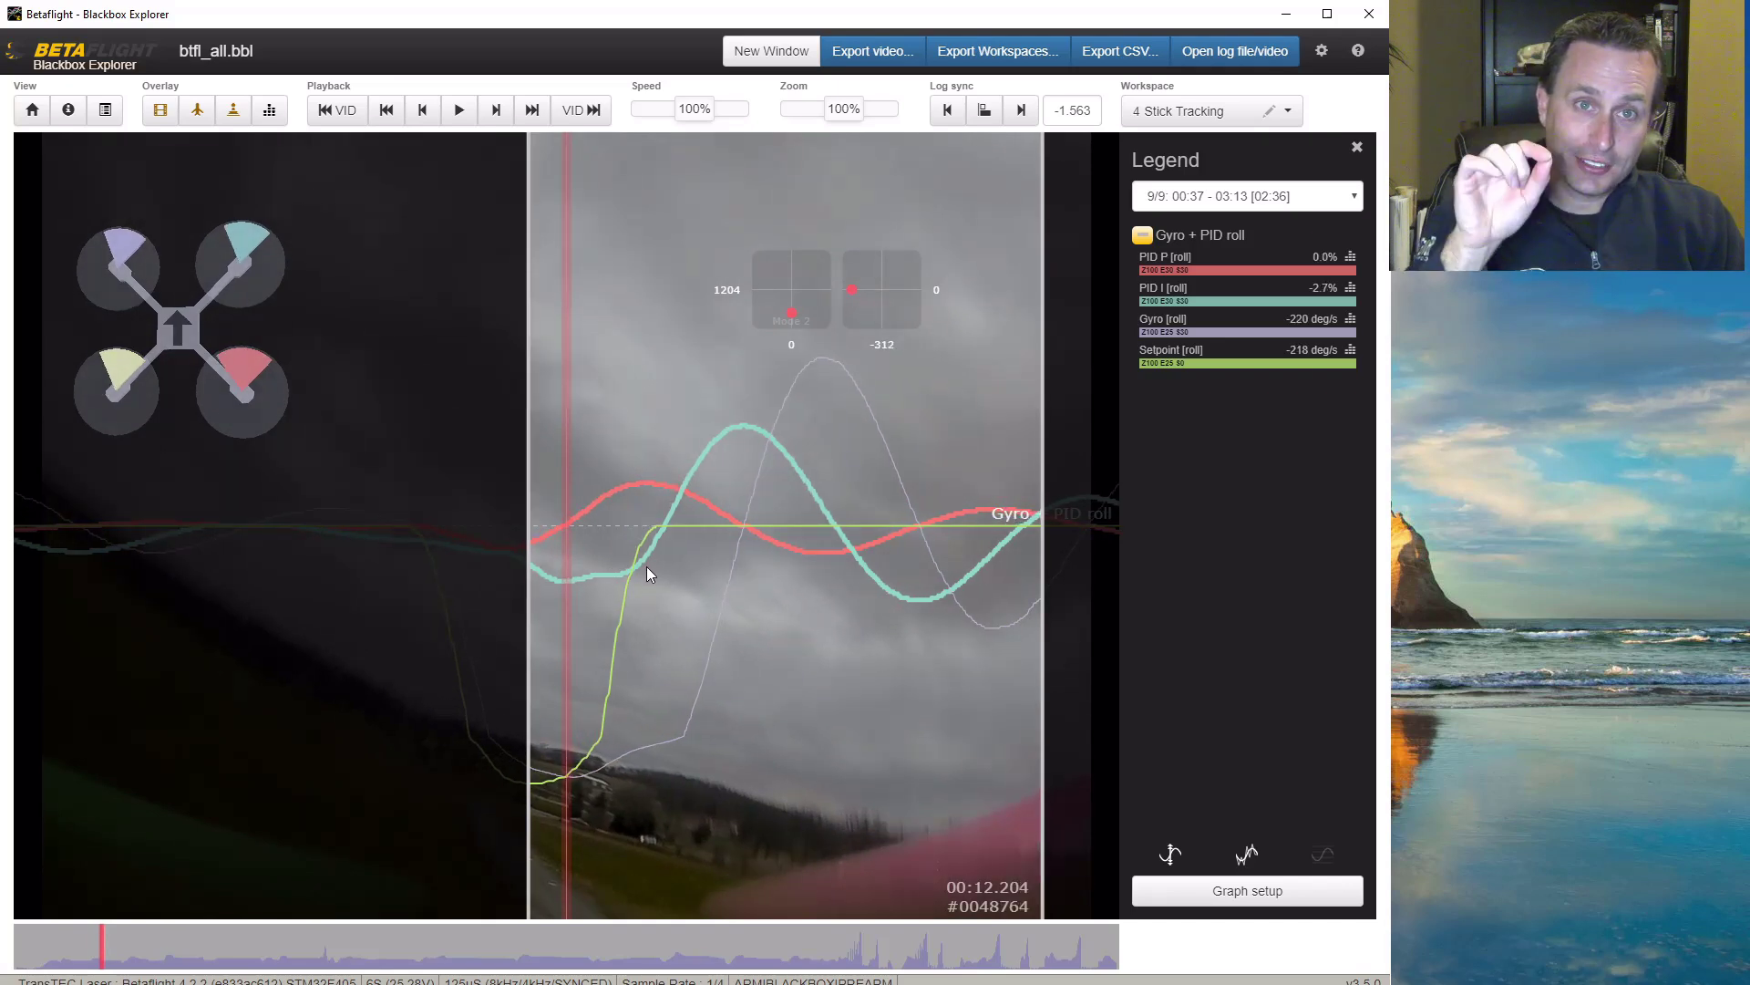
drag(648, 567, 598, 567)
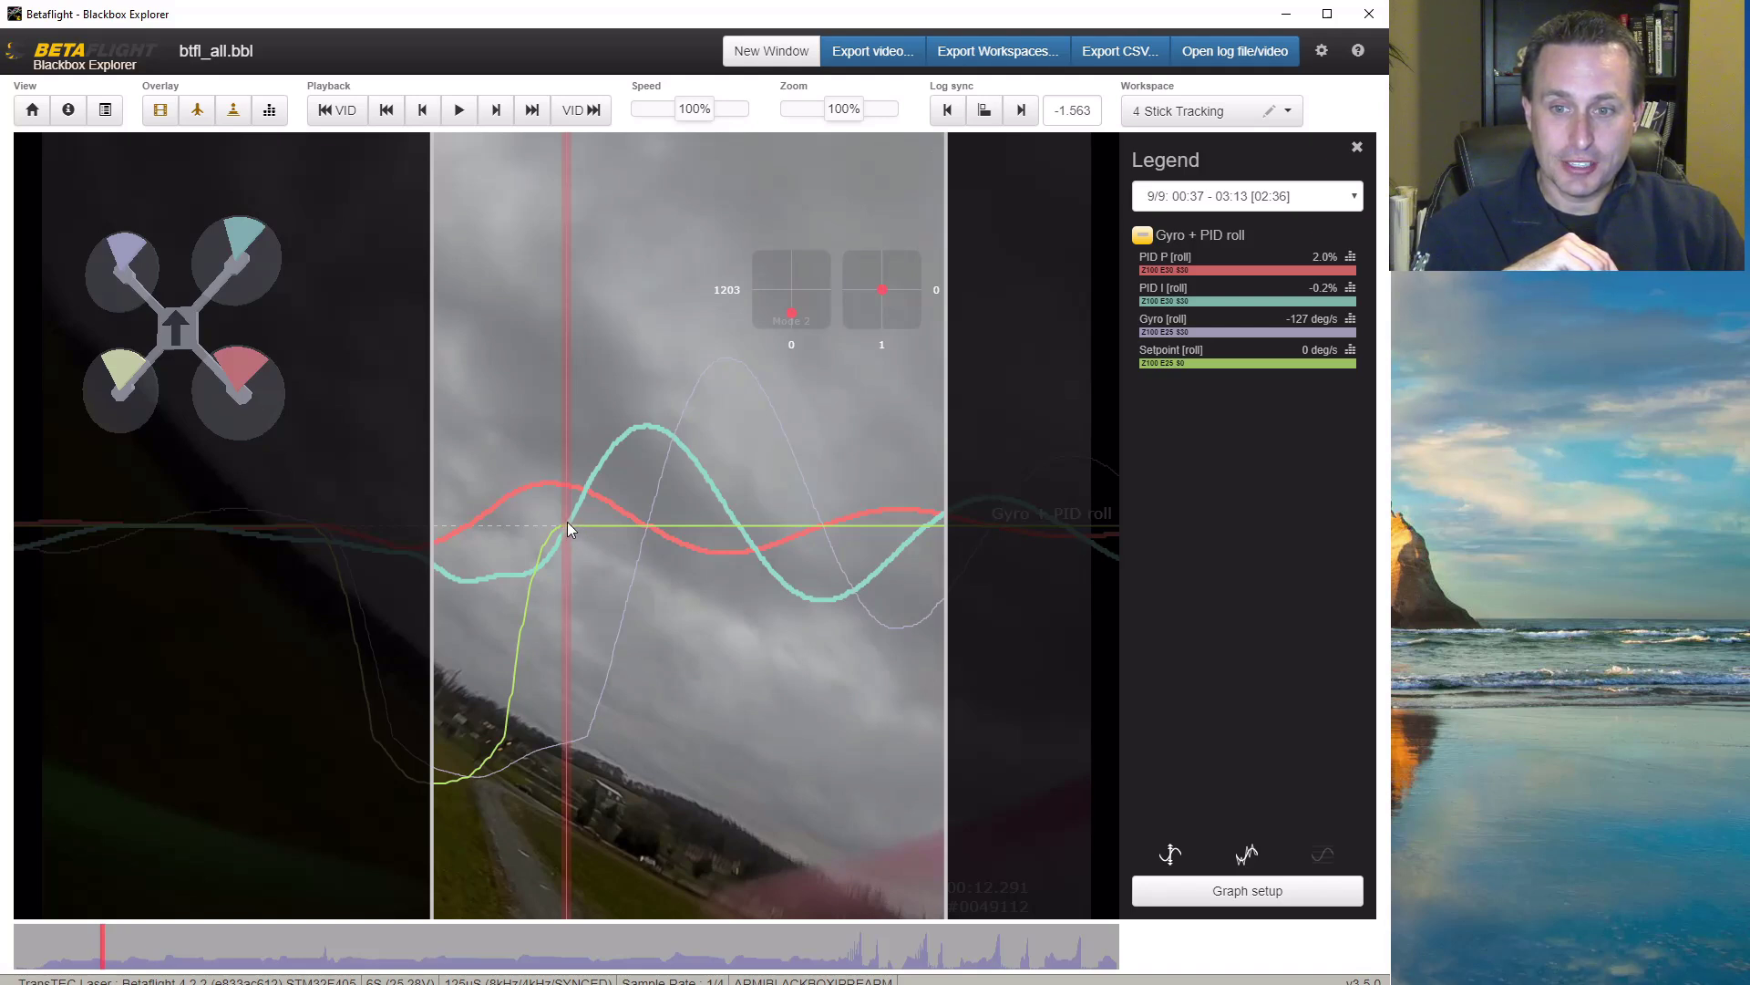
Step: Wheel back and forth over the roll graph around 00:12.29 to adjust the view
scroll(649, 550, up, 1)
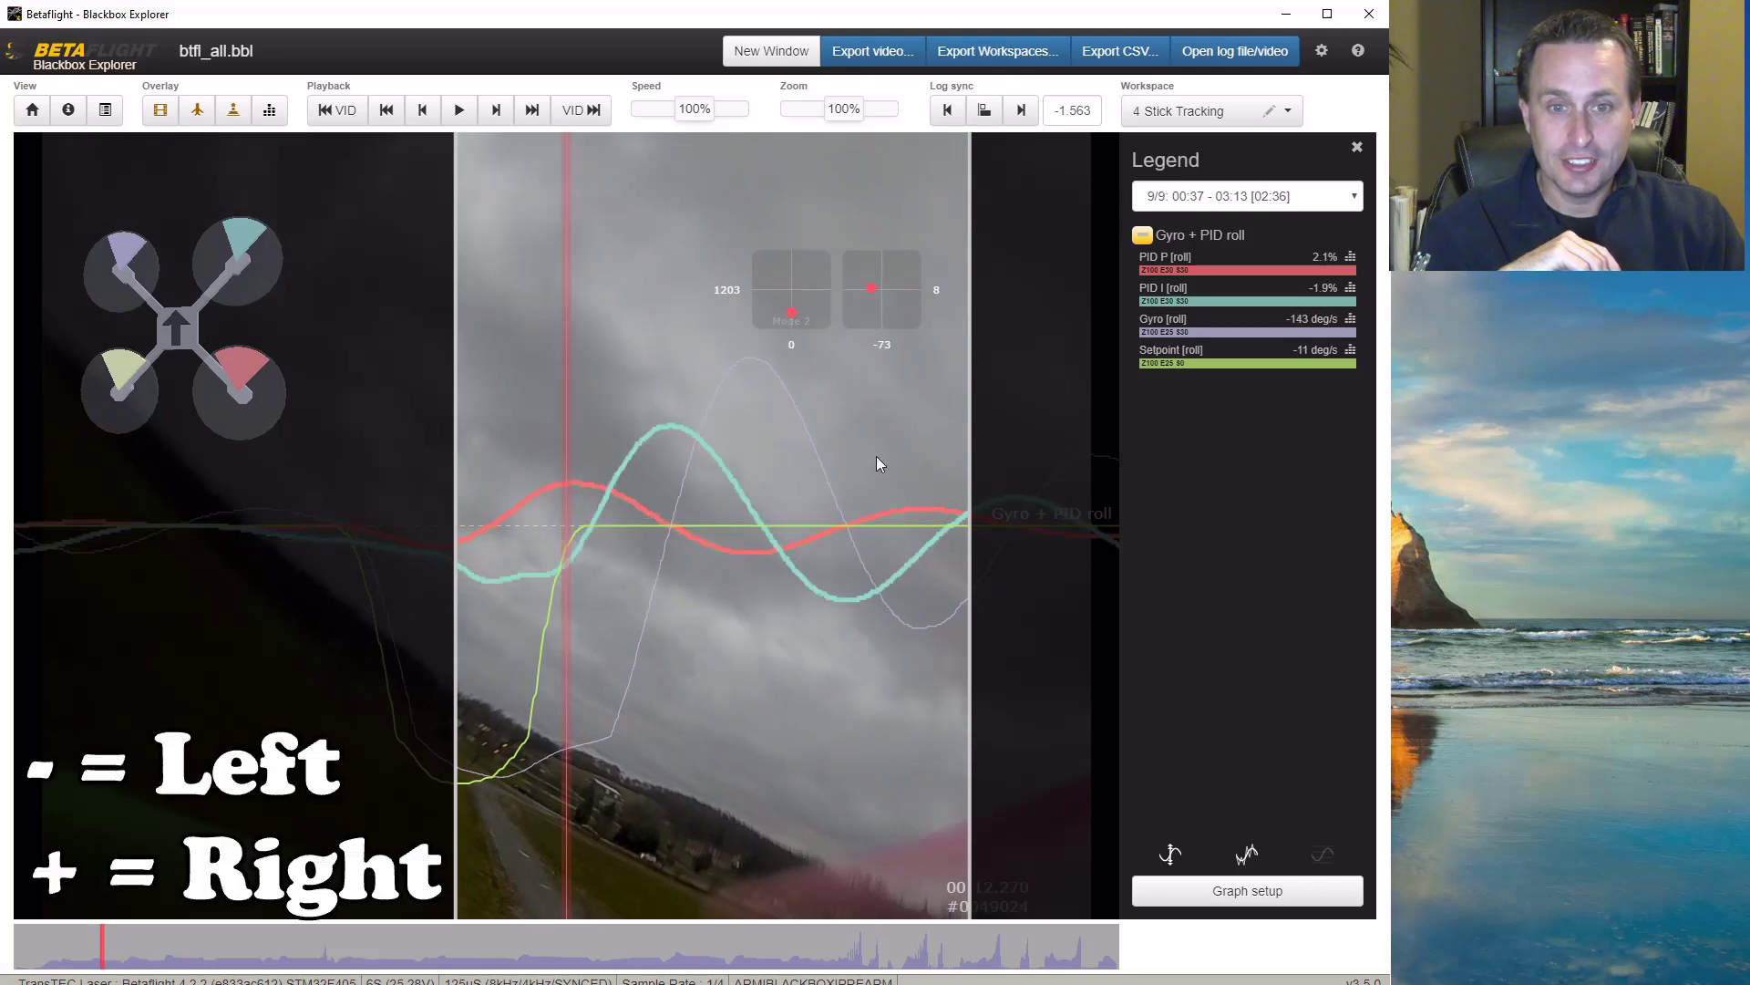
scroll(883, 458, up, 1)
scroll(905, 458, down, 2)
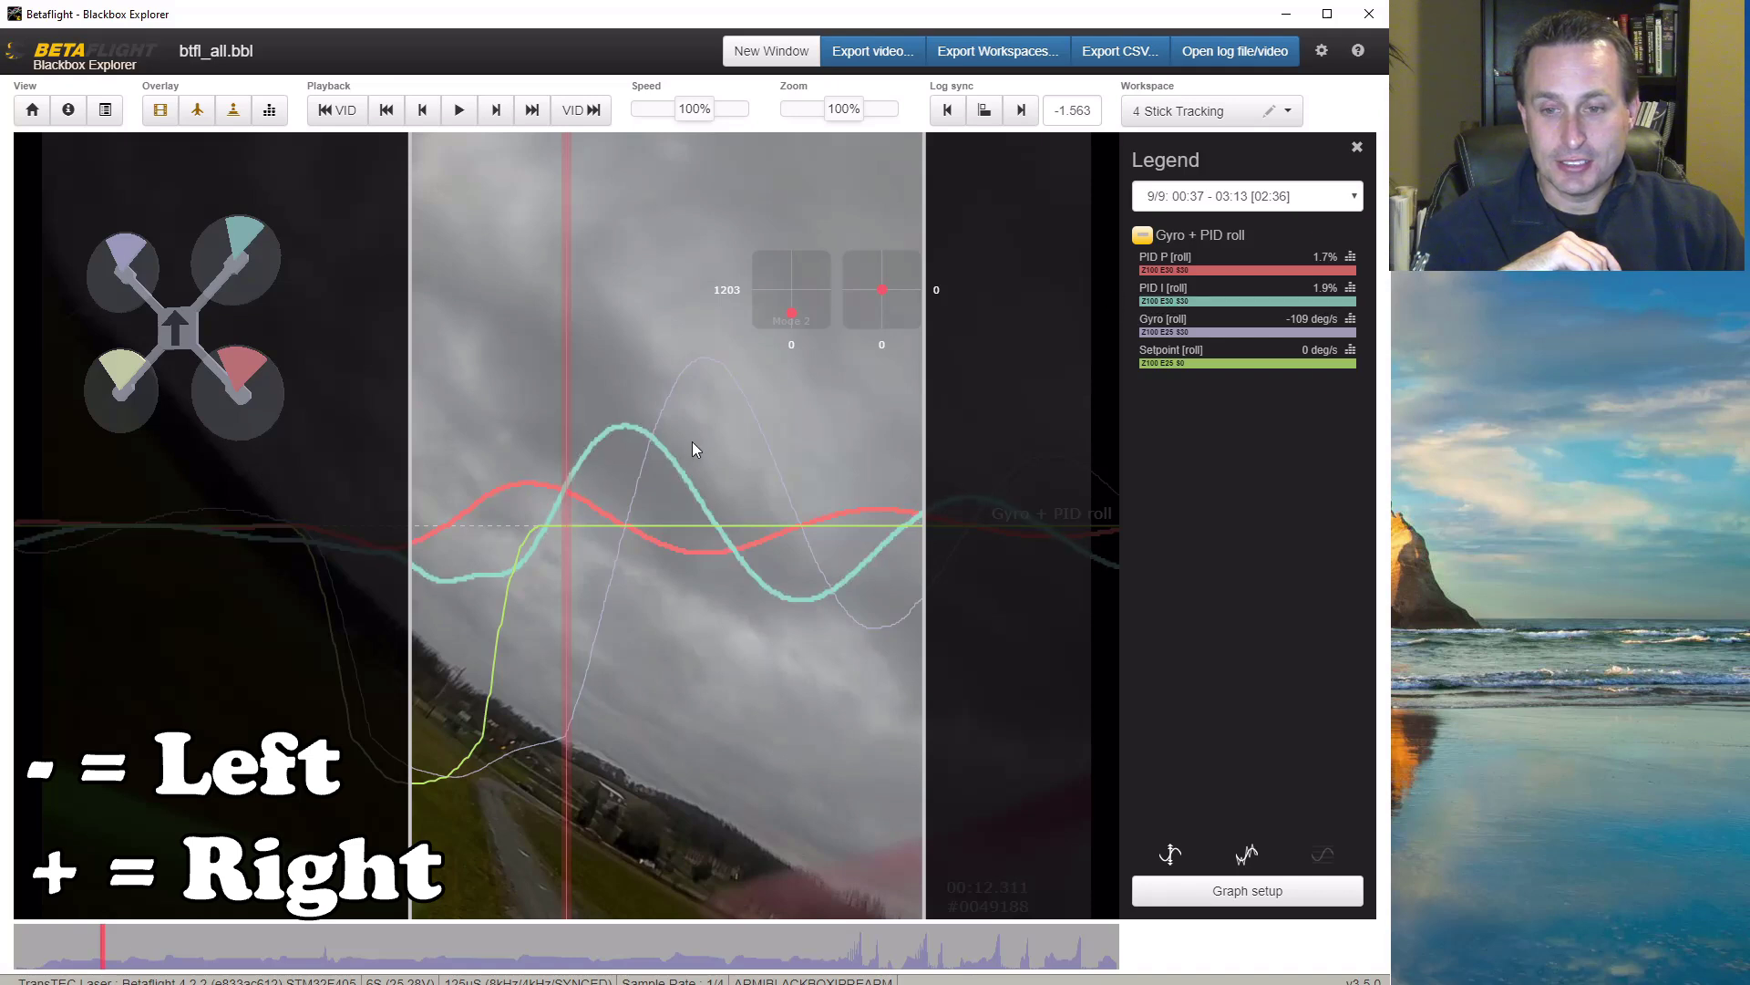
scroll(694, 454, up, 1)
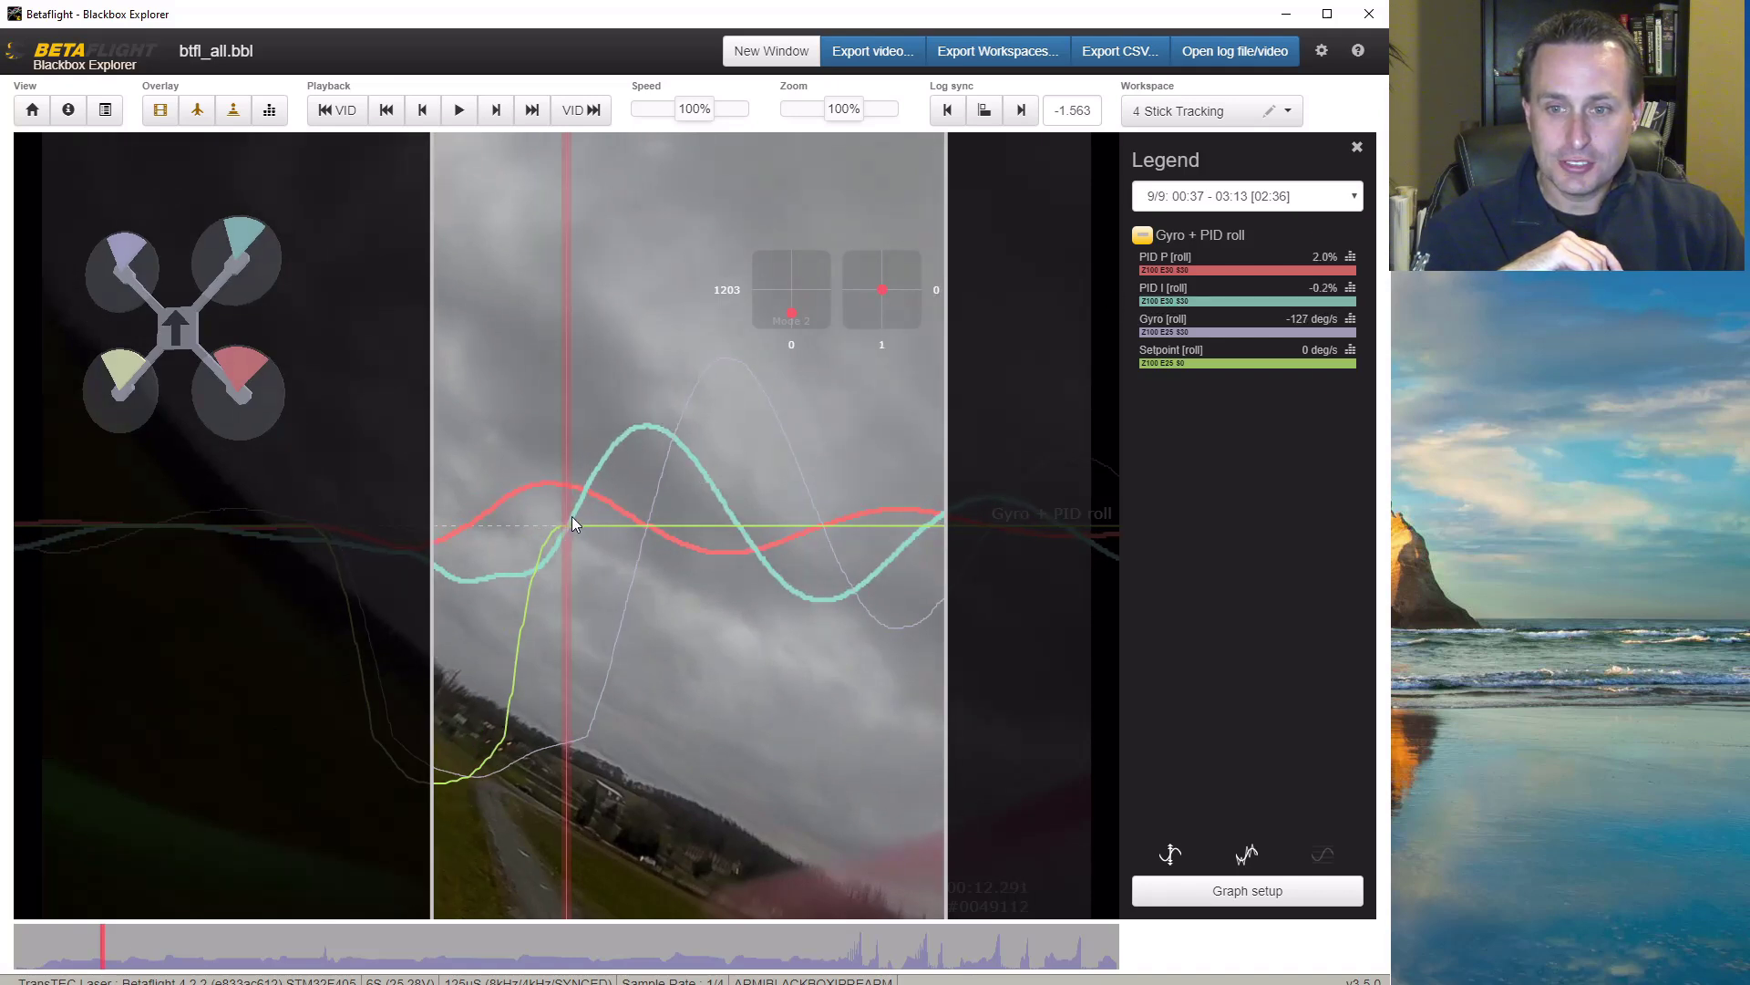
scroll(669, 545, down, 1)
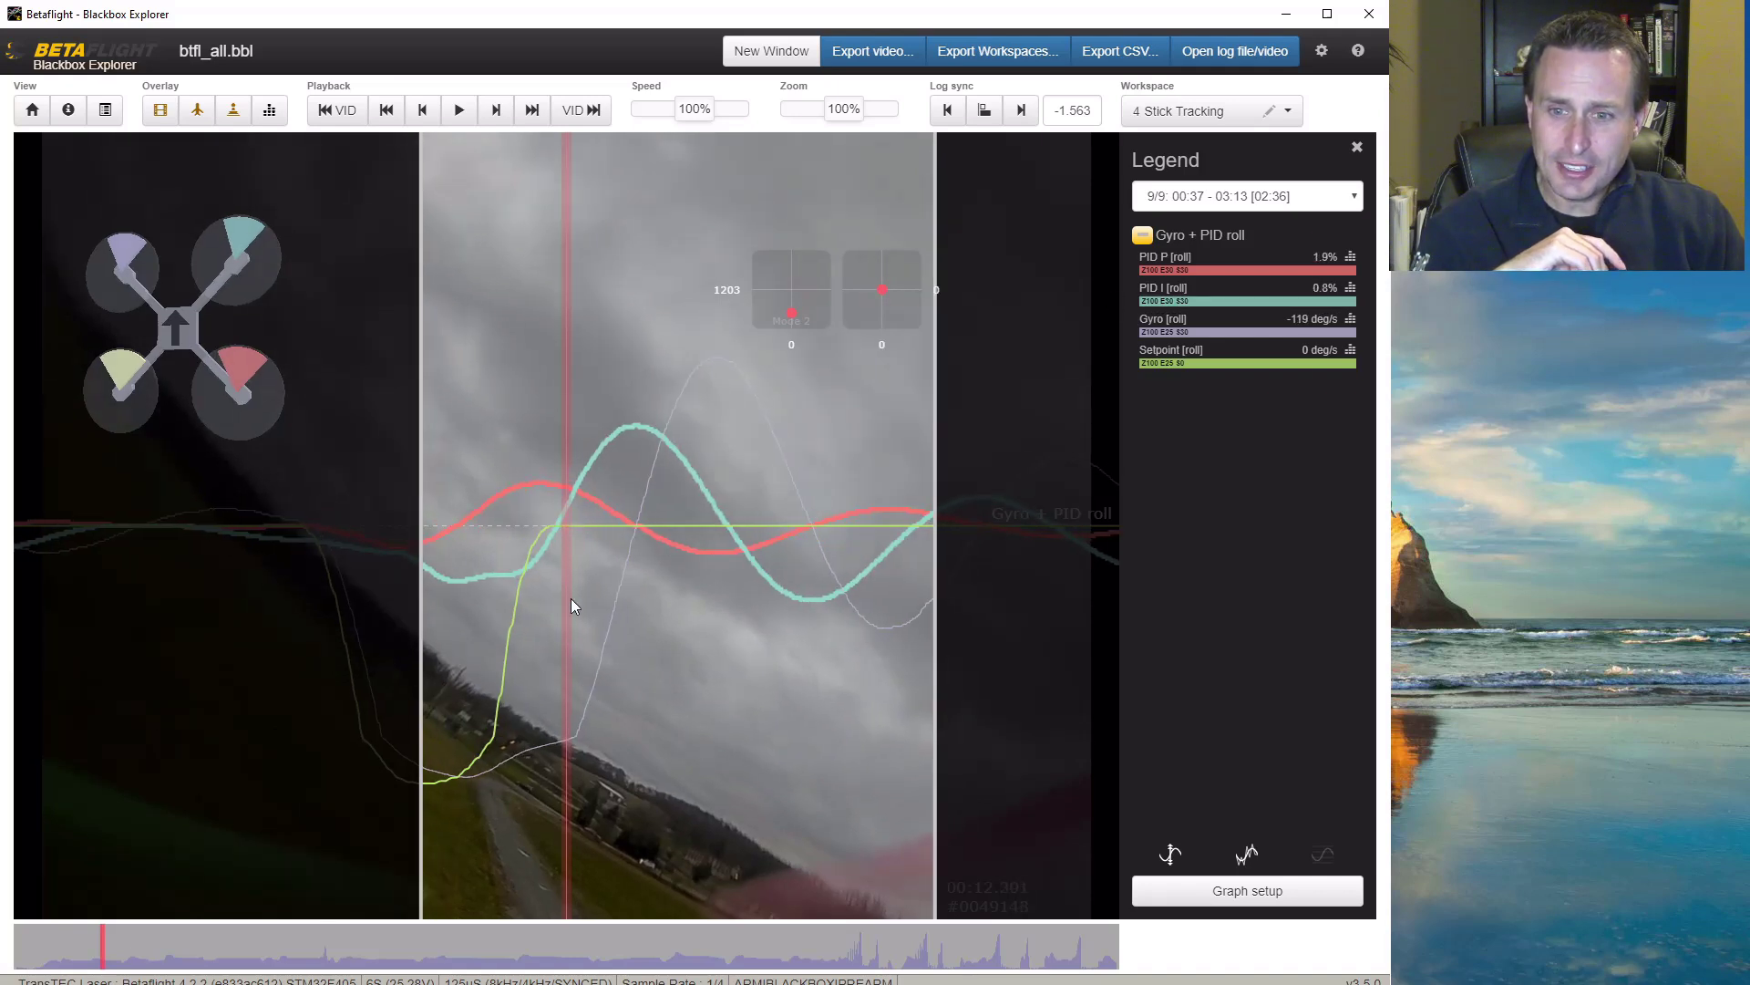
scroll(644, 667, down, 1)
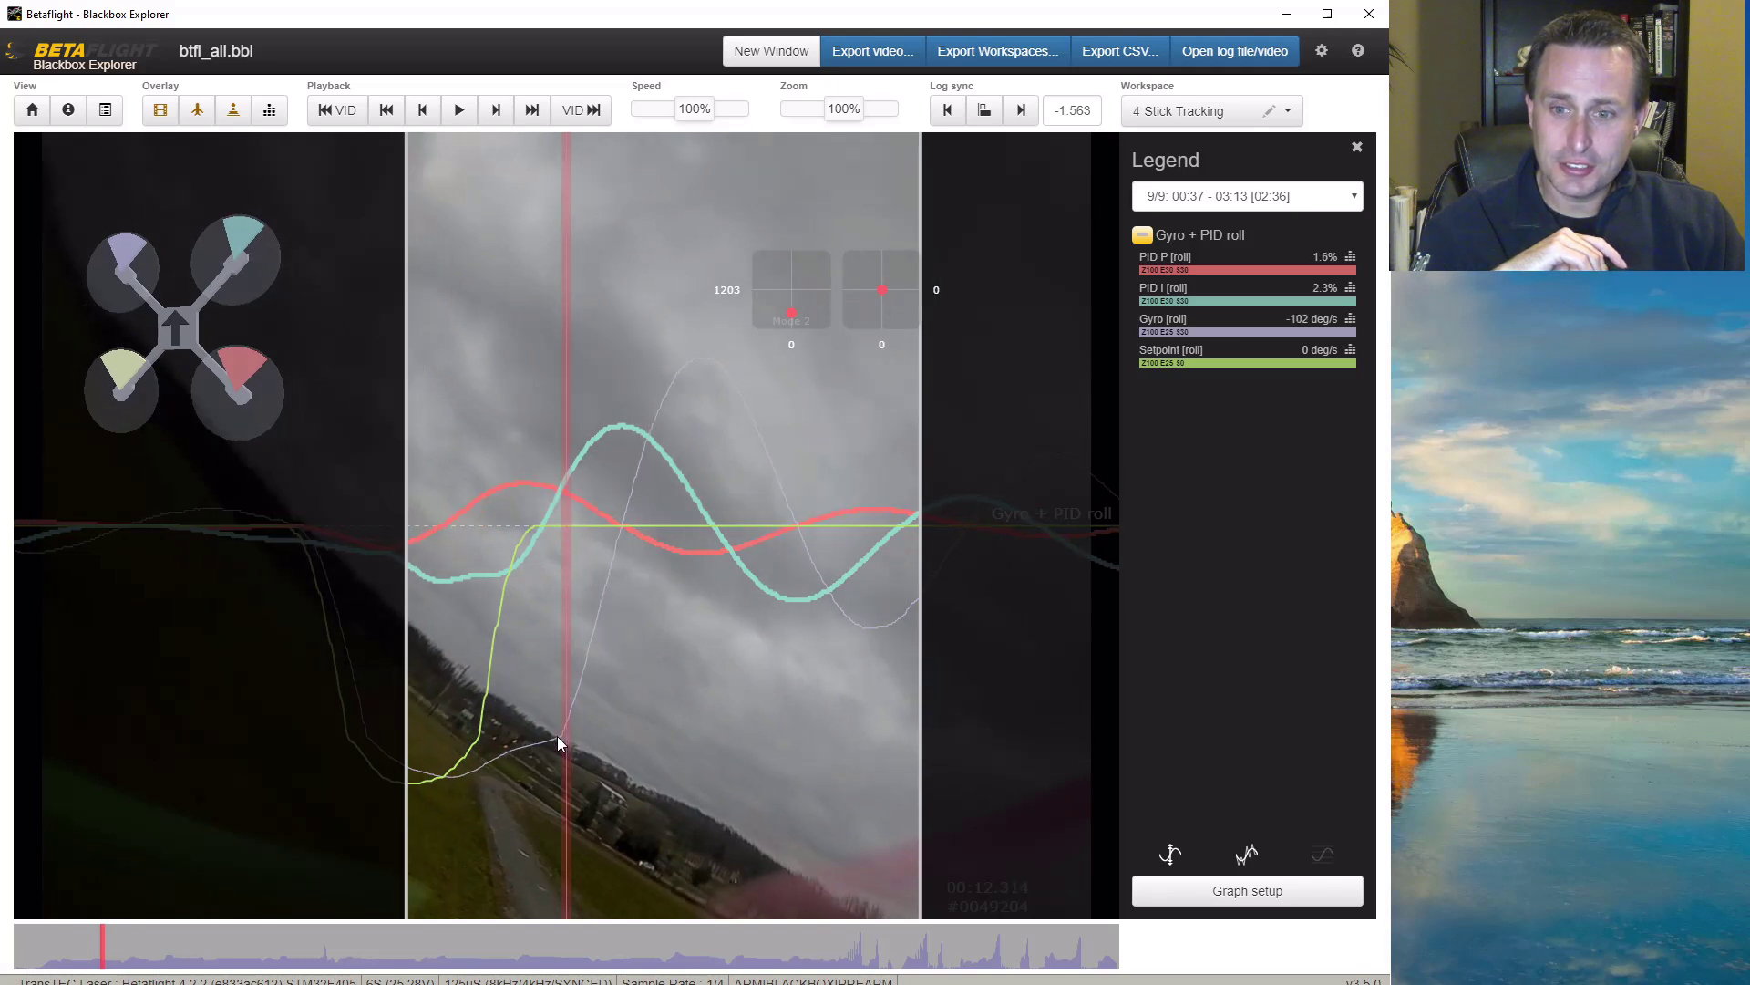
scroll(509, 764, up, 2)
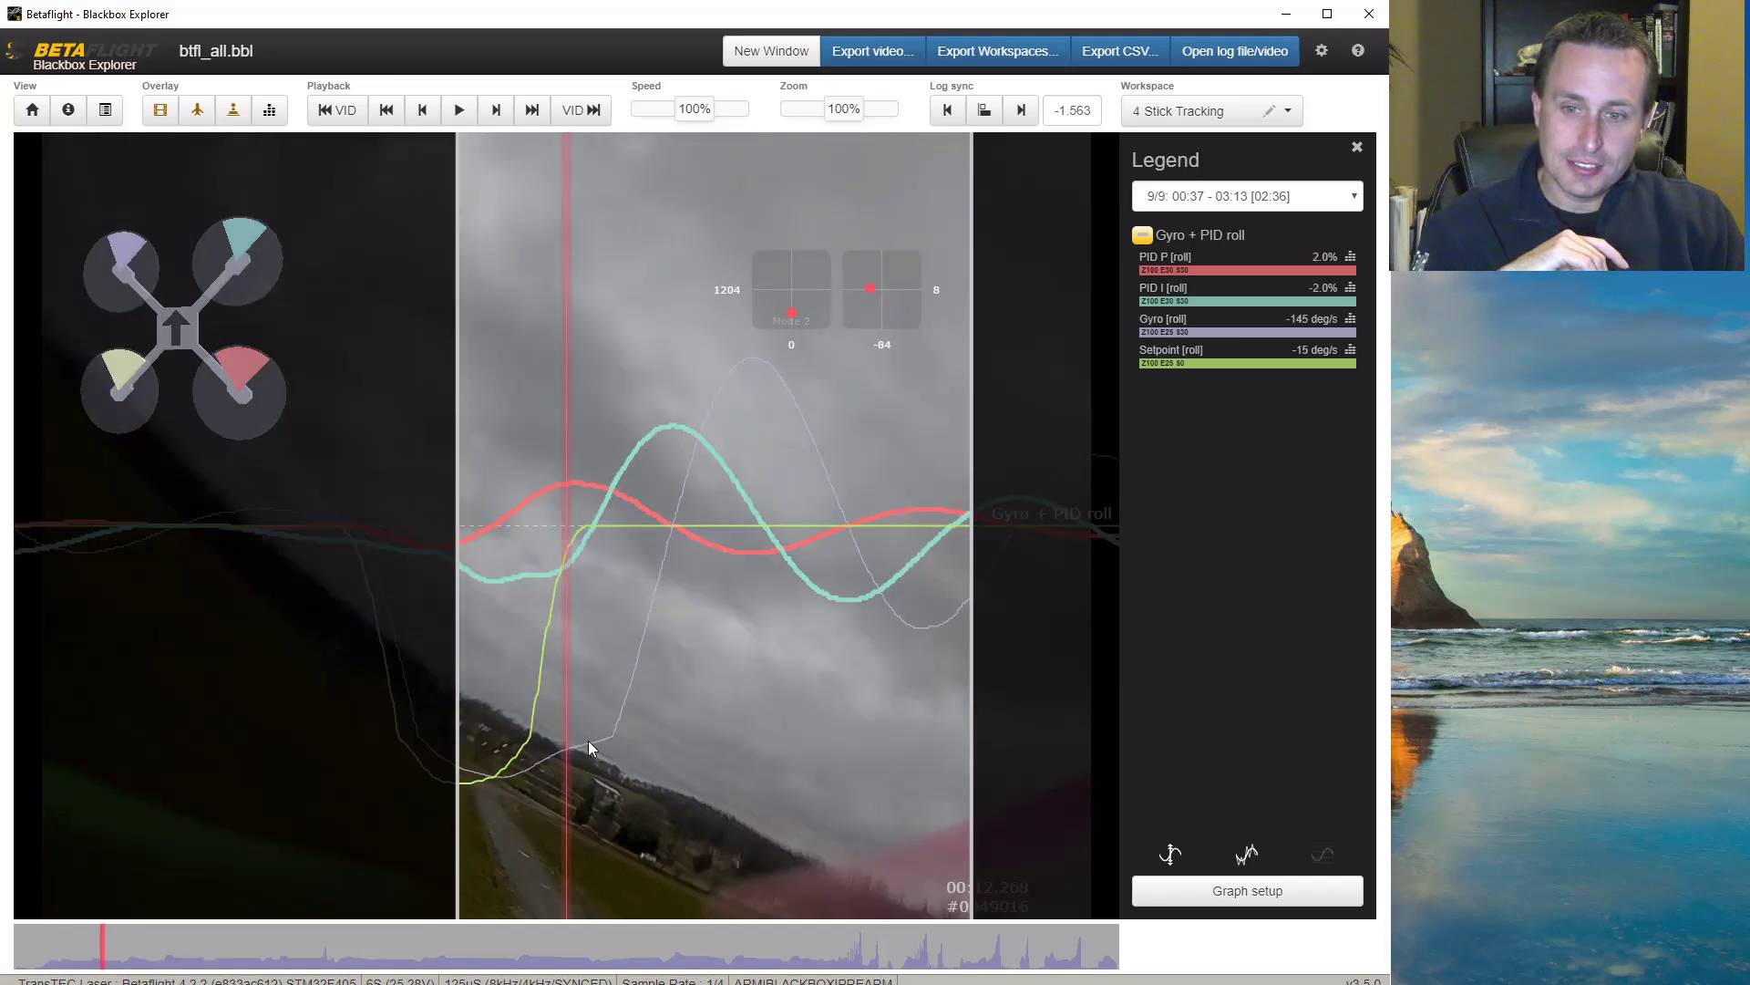
scroll(567, 764, up, 2)
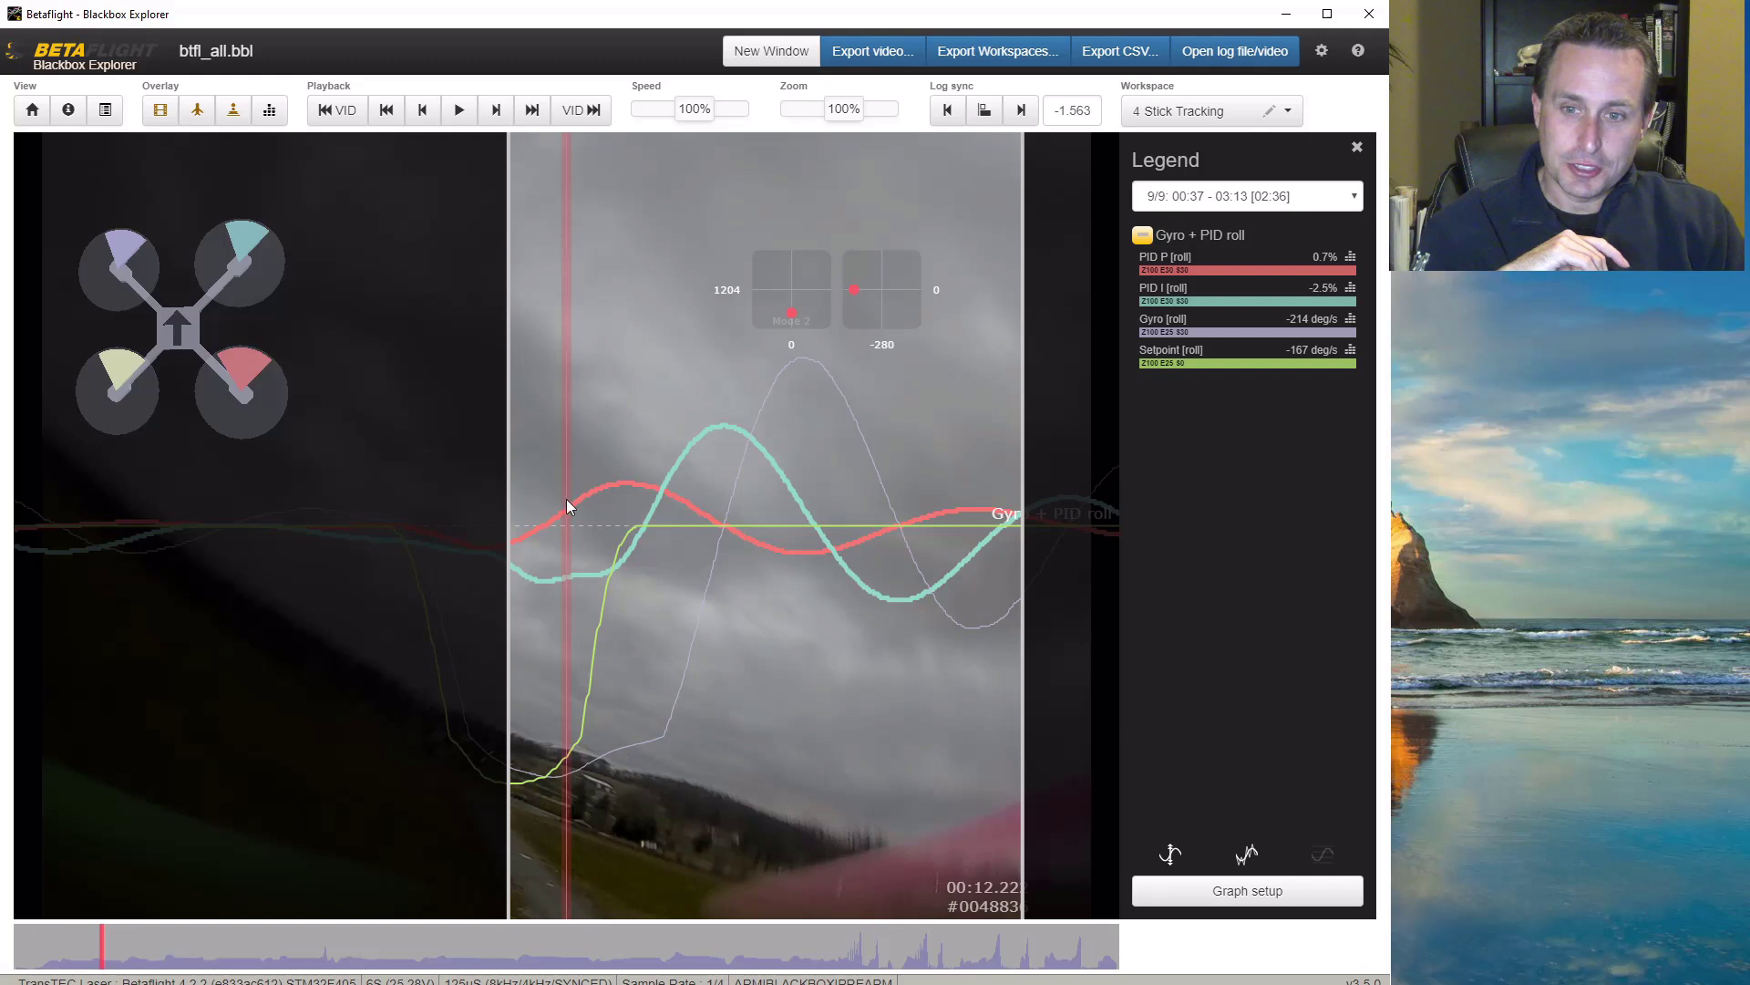
scroll(566, 770, down, 2)
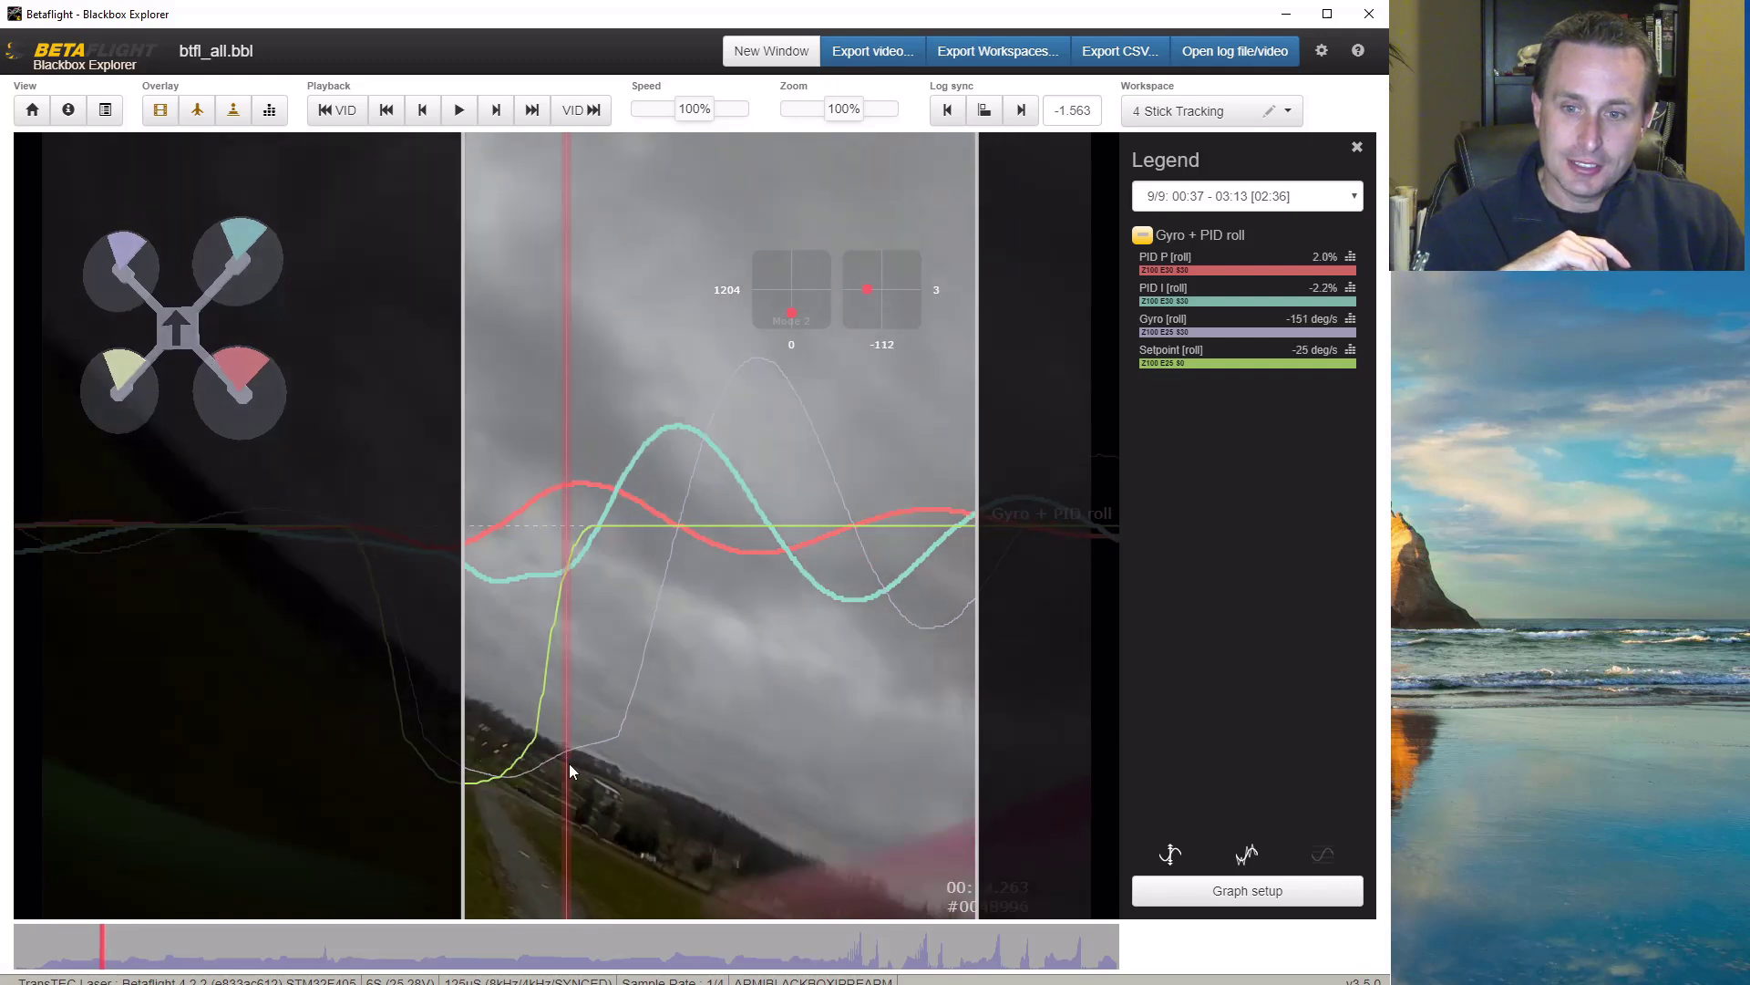
scroll(623, 740, down, 1)
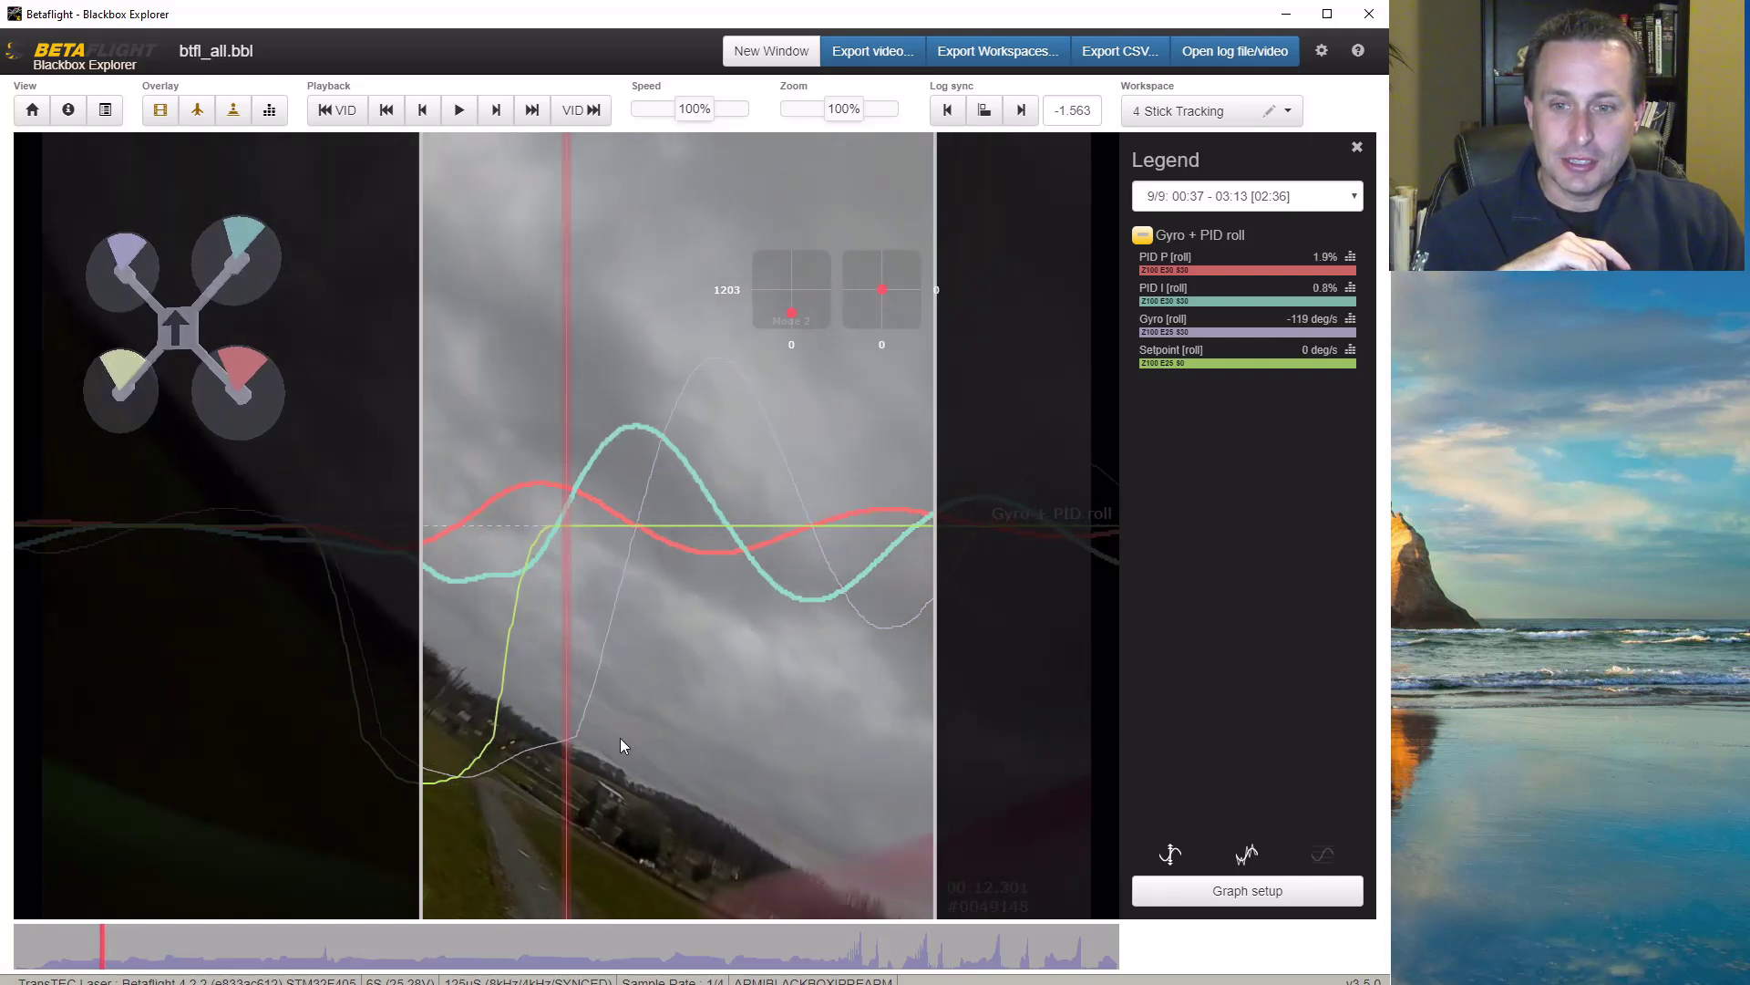
Step: Advance the roll log to about 00:12.527, where PID I [roll] reads -3.6%
drag(578, 741, 574, 741)
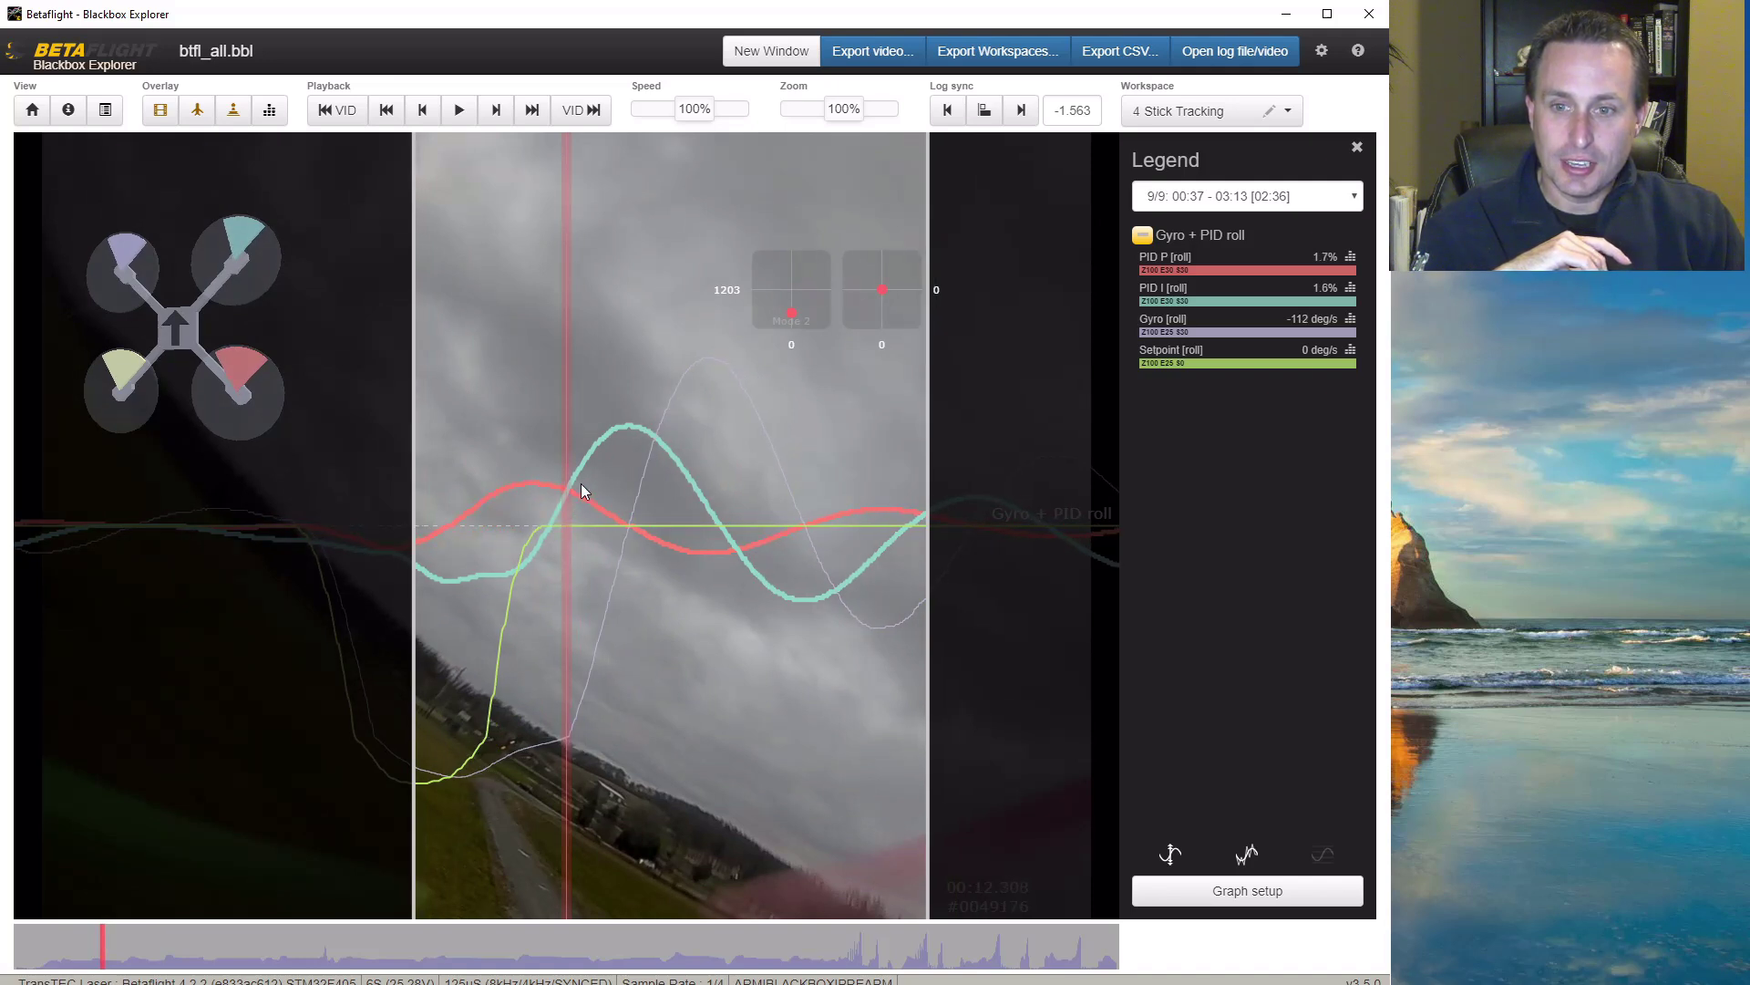
scroll(657, 691, down, 6)
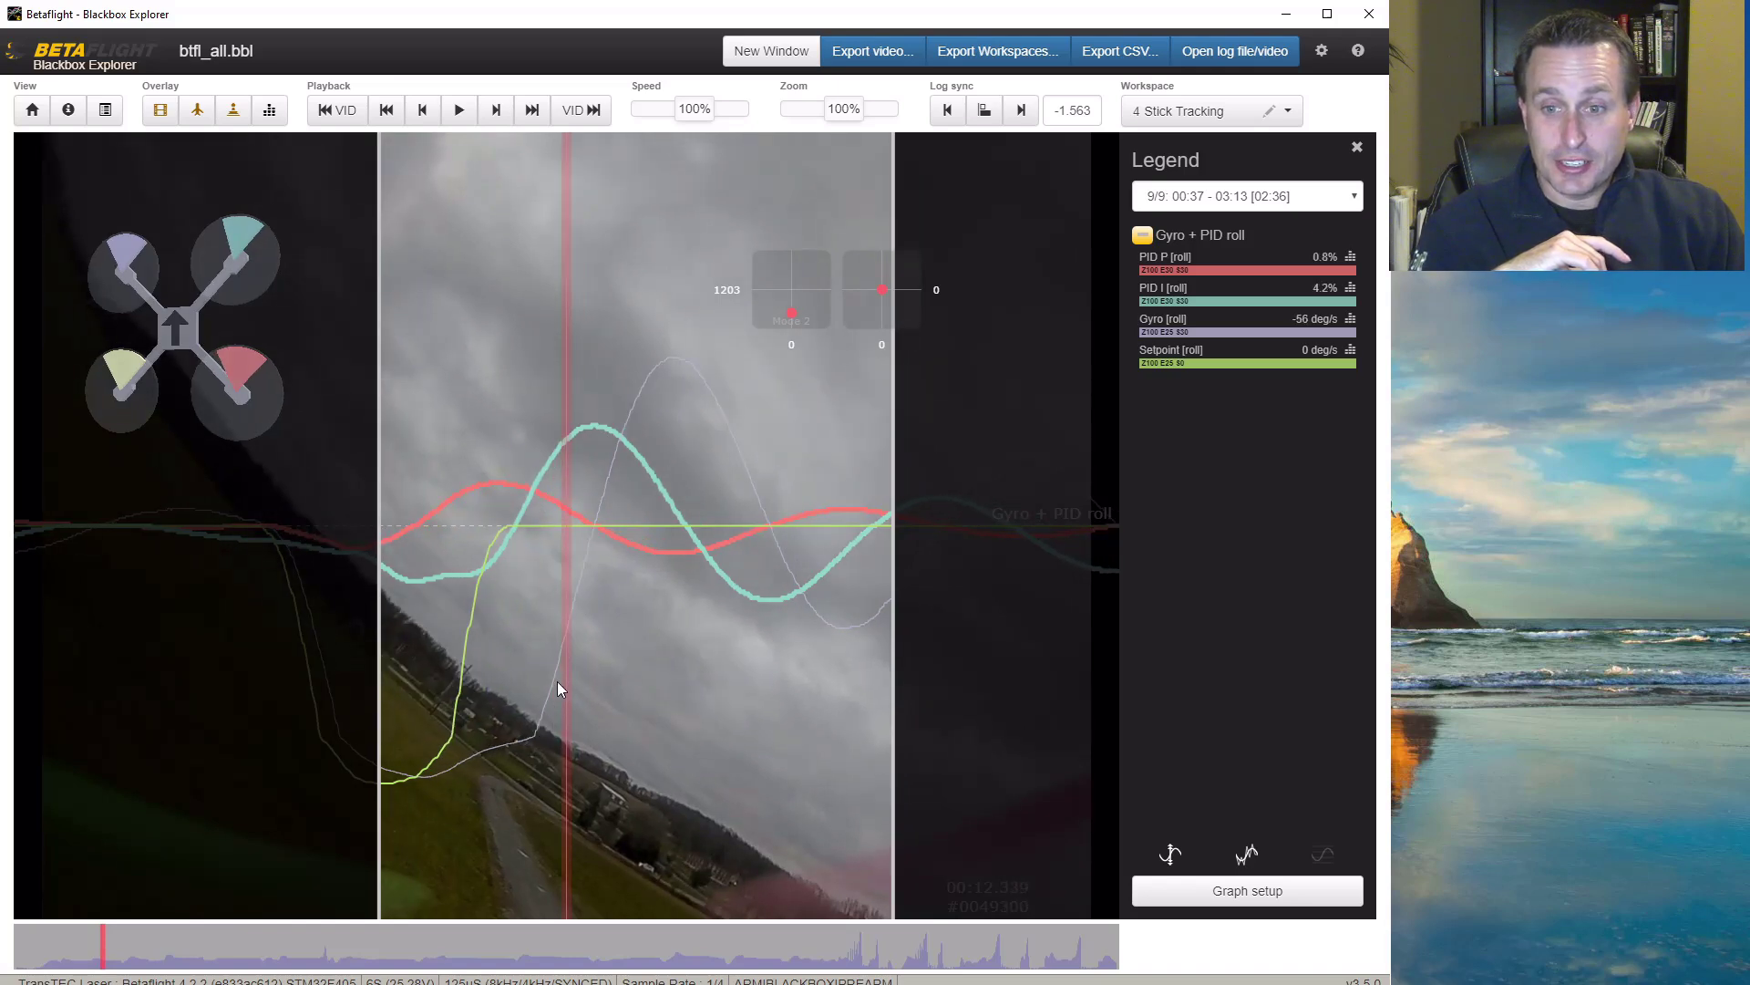
scroll(692, 593, down, 5)
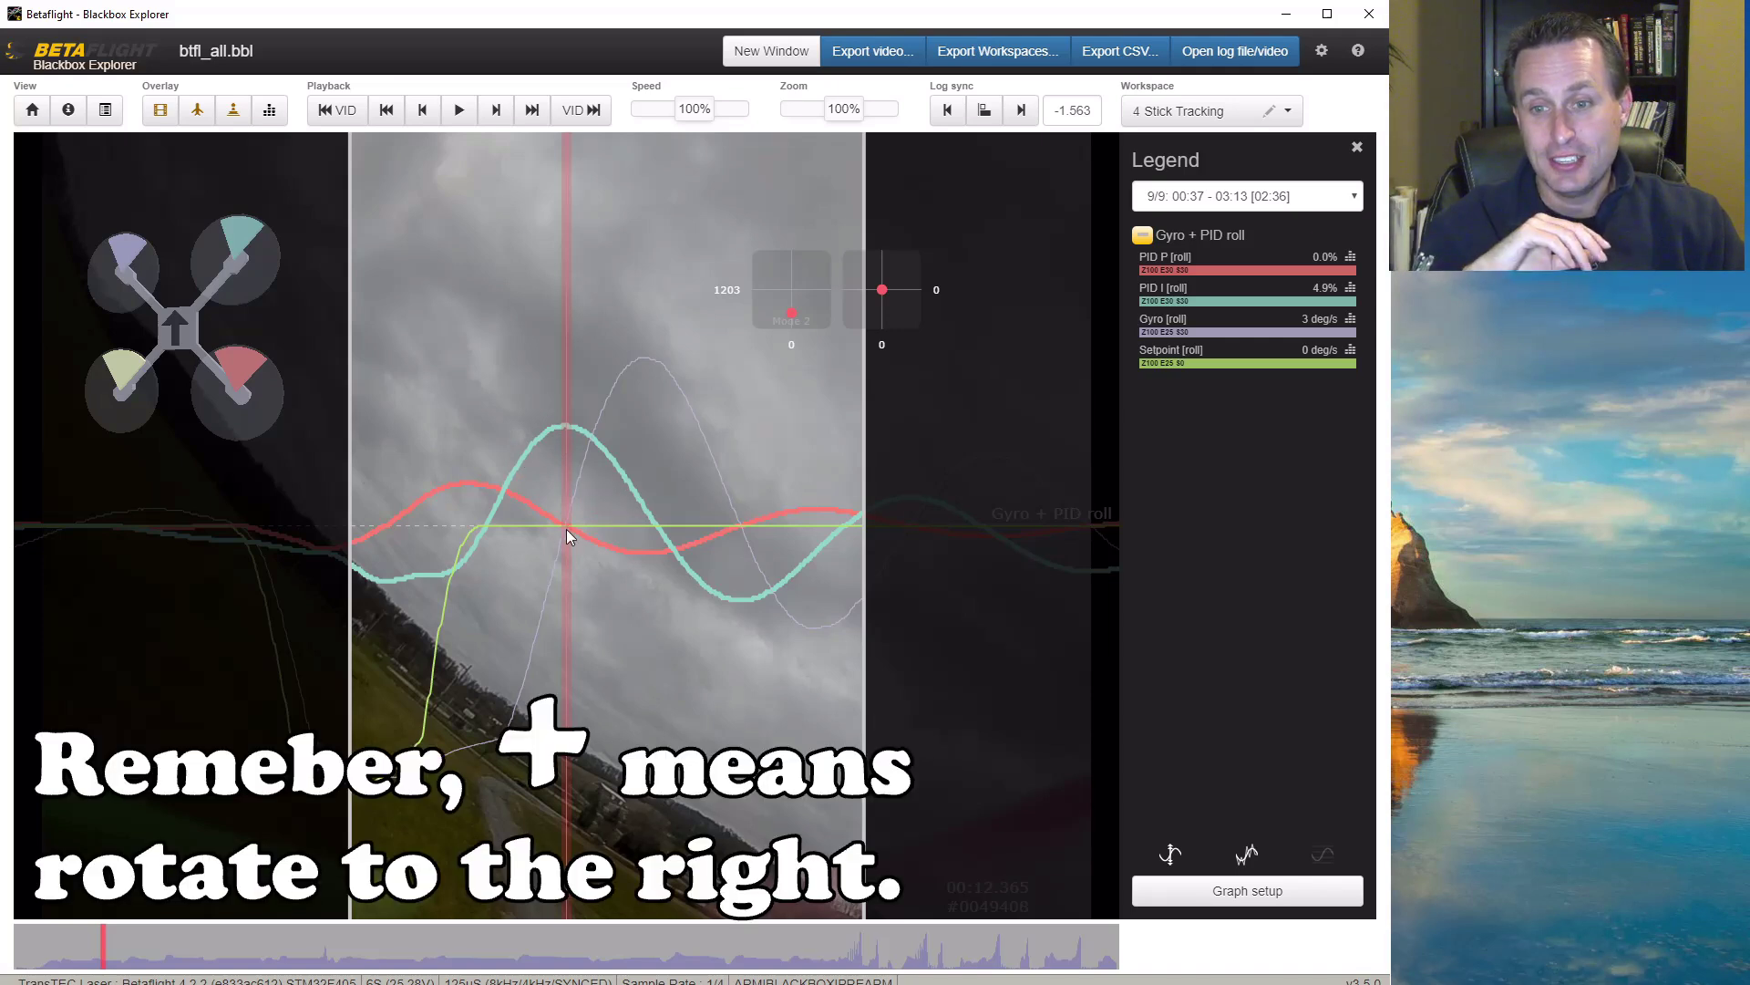
drag(616, 468, 539, 501)
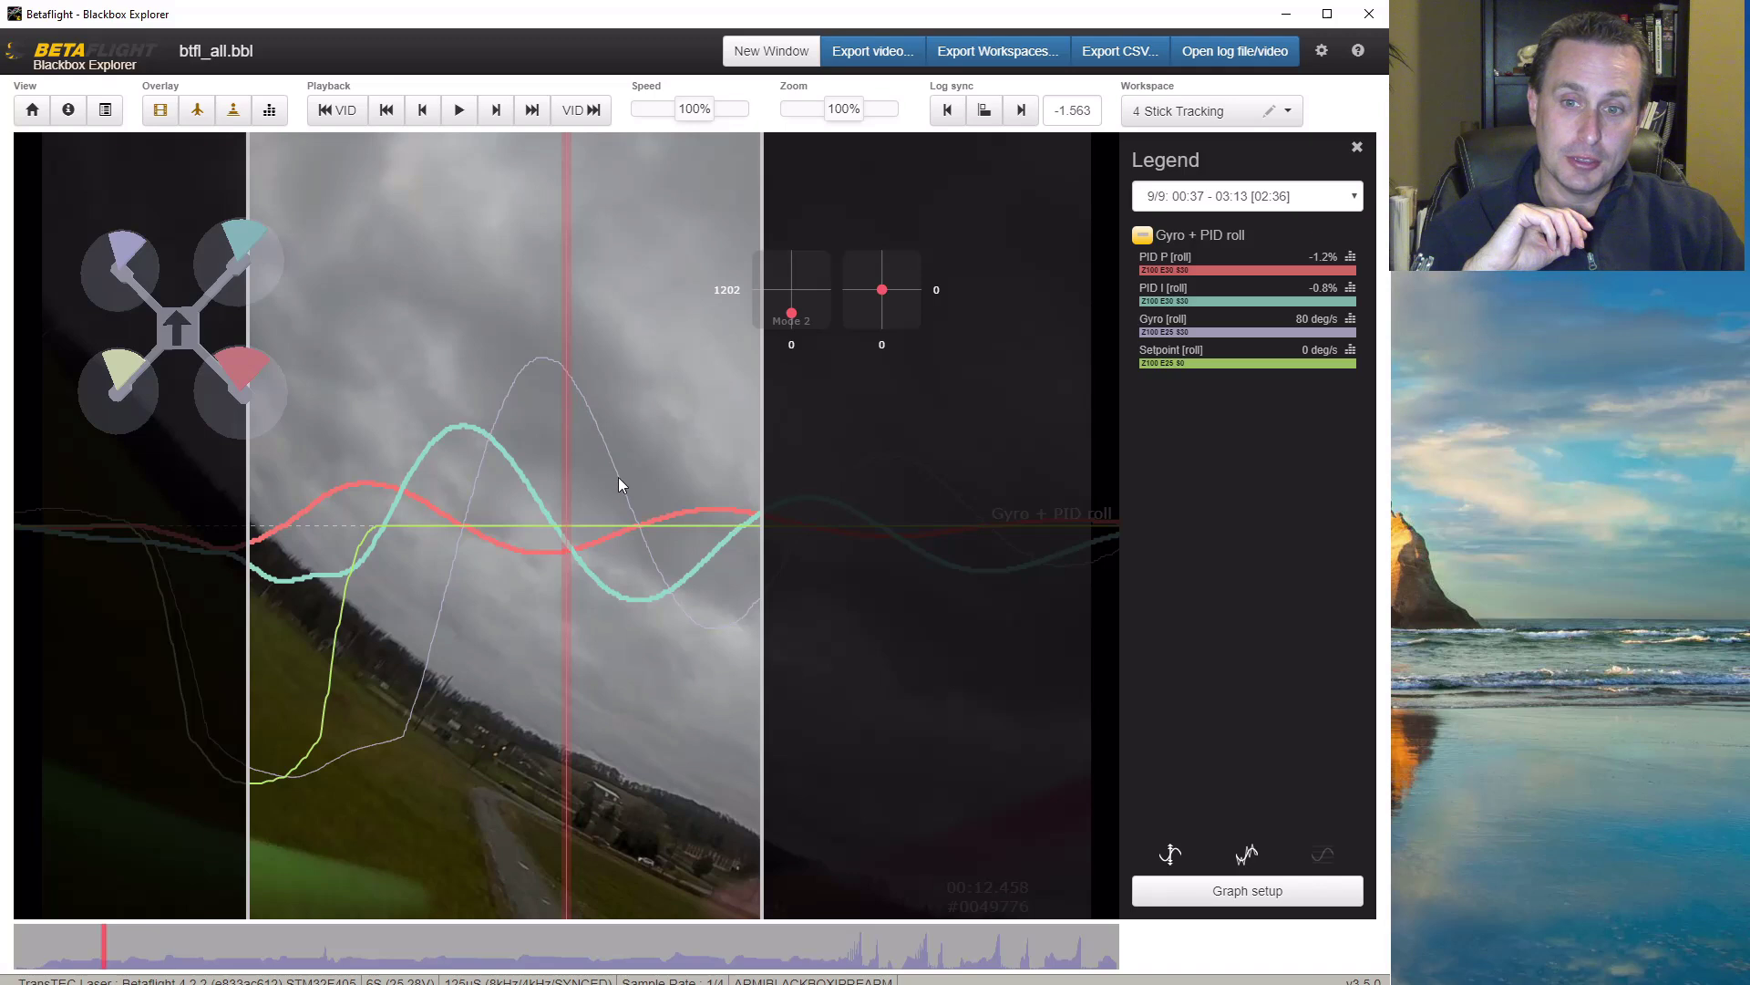
scroll(654, 527, down, 3)
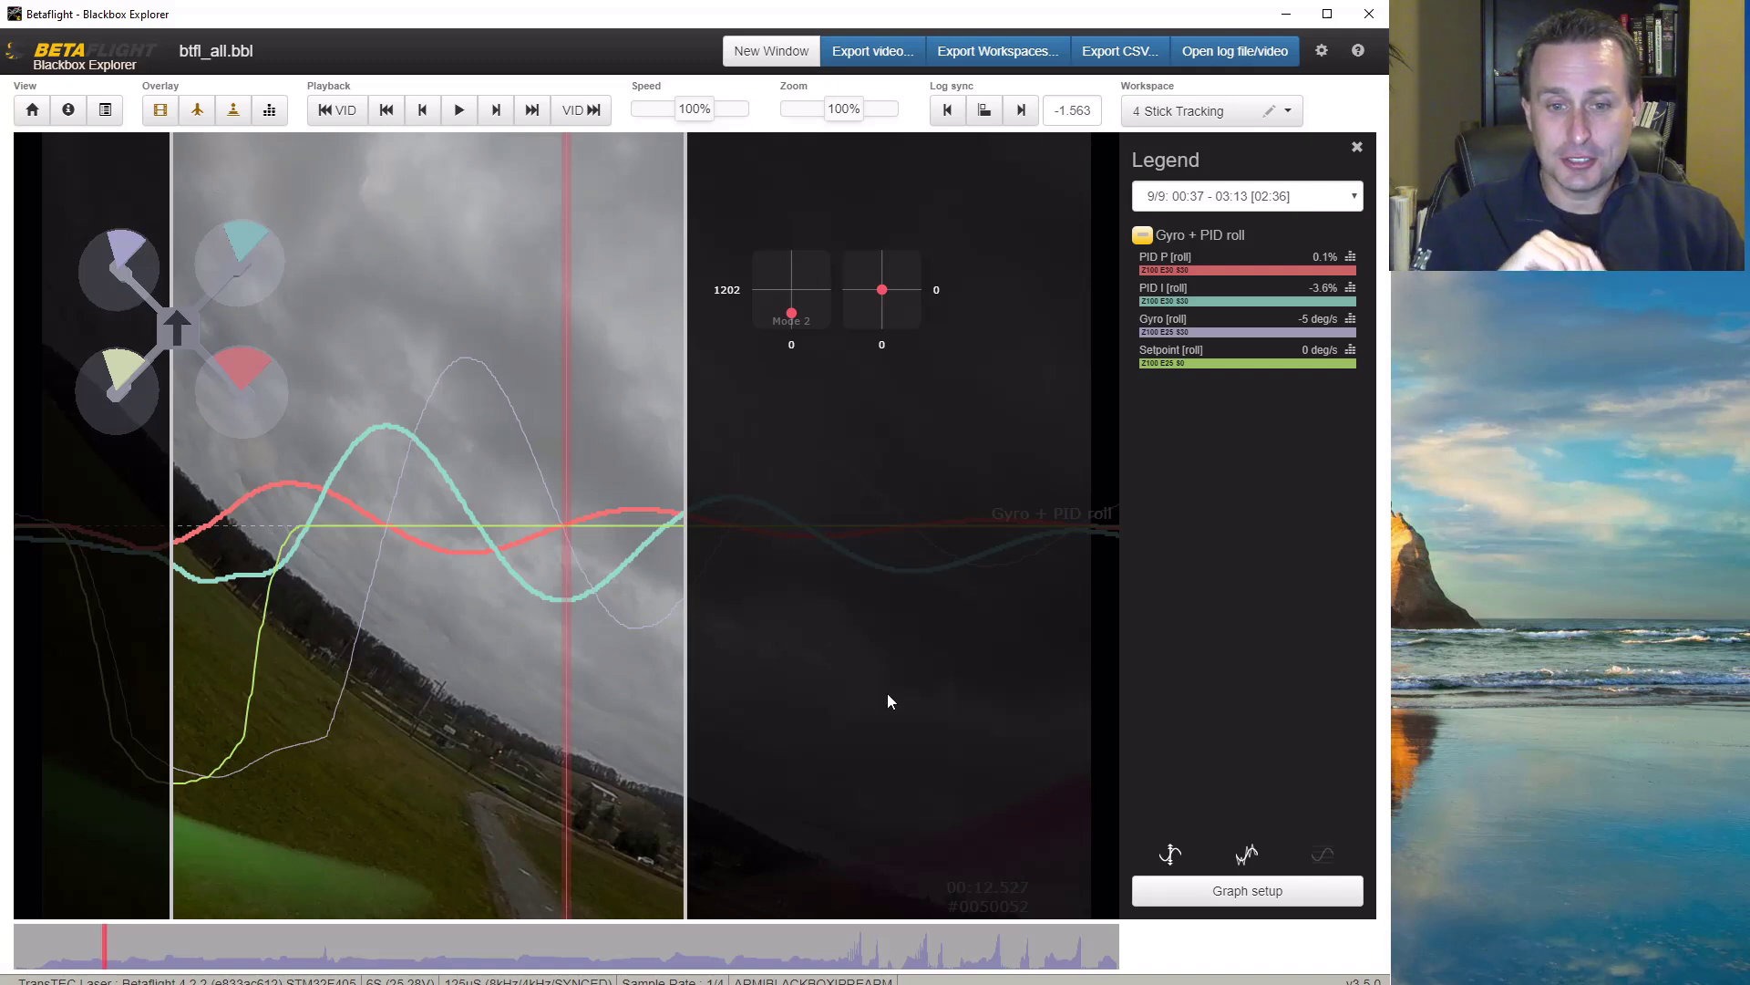
Step: Switch to the 4 Stick Tracking workspace showing the Gyro + PID pitch graph at 02:09.214
key(4)
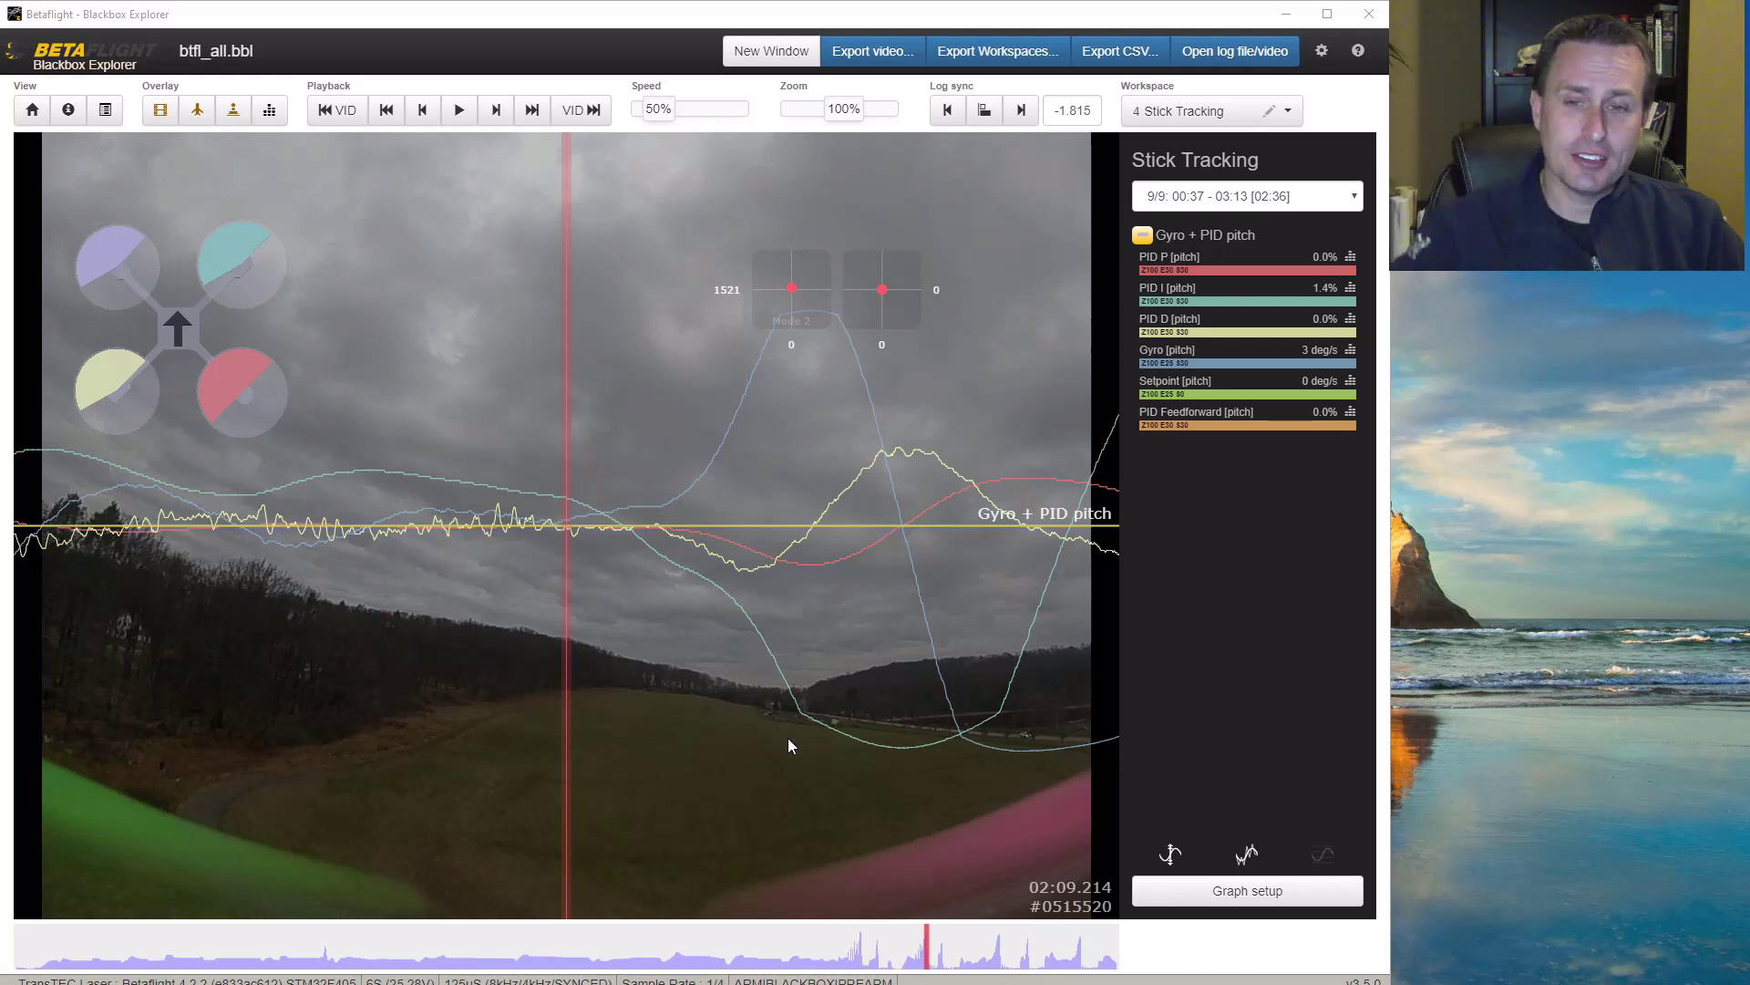
Step: Drag the pitch log back and forth to about 02:09.431
drag(833, 682, 867, 690)
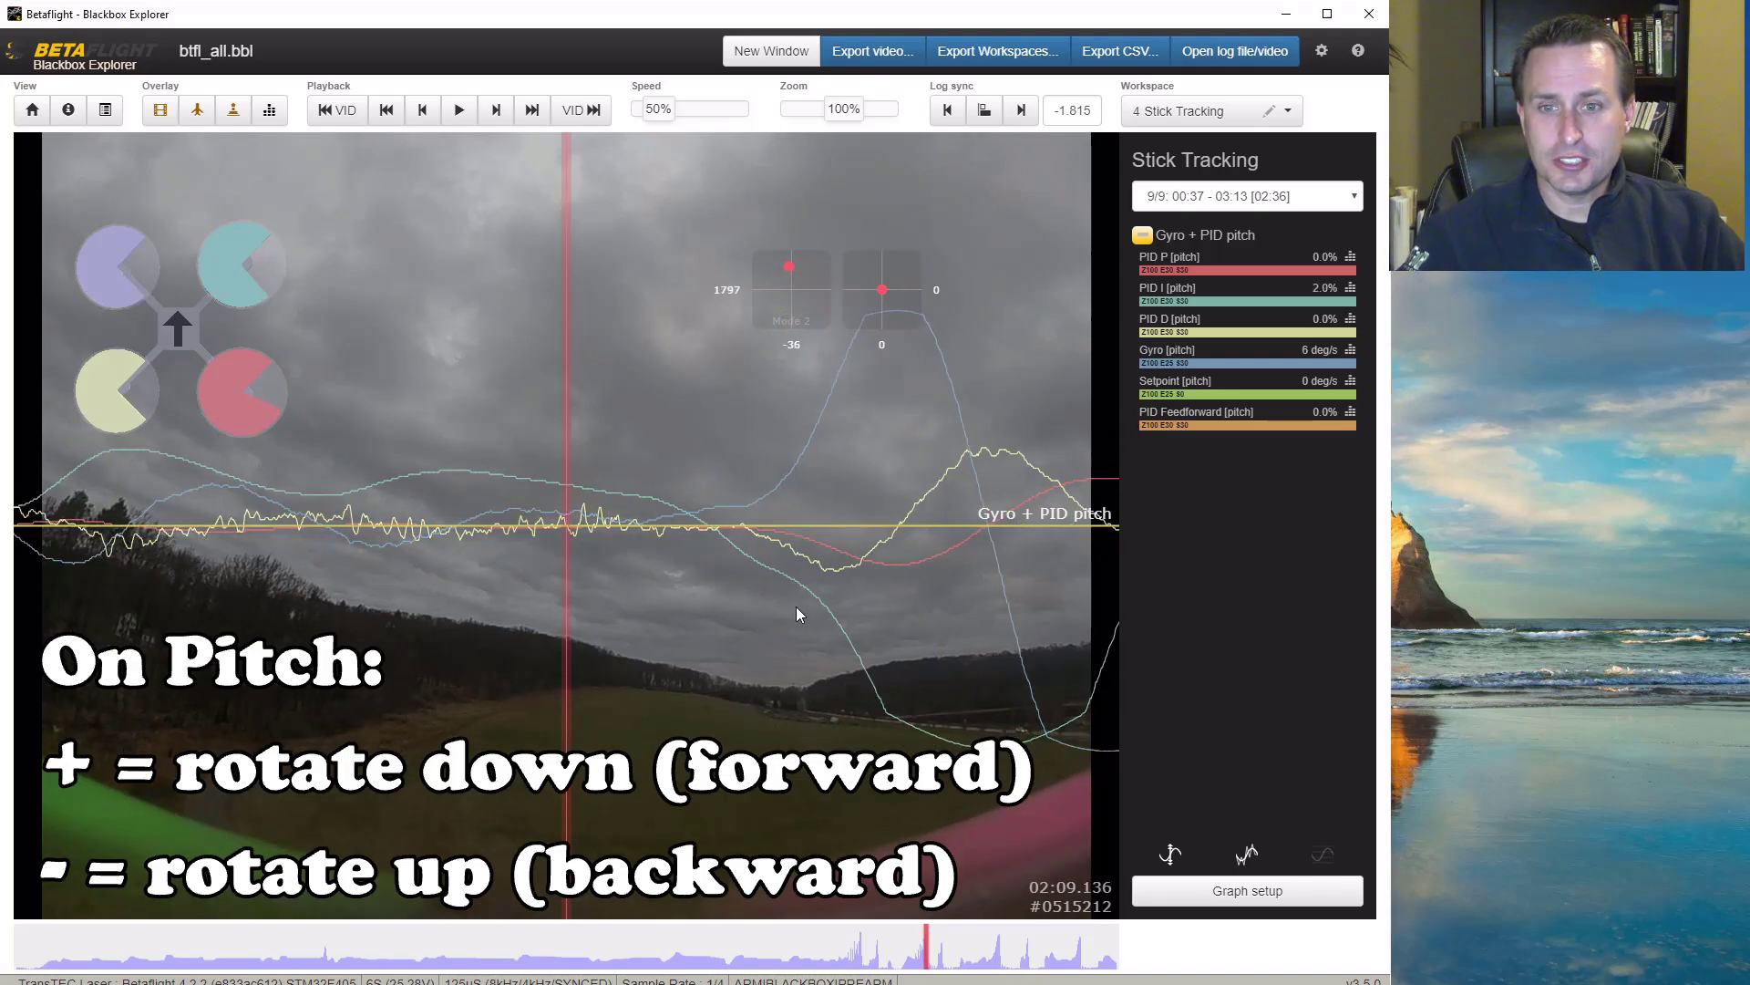
drag(808, 605, 757, 609)
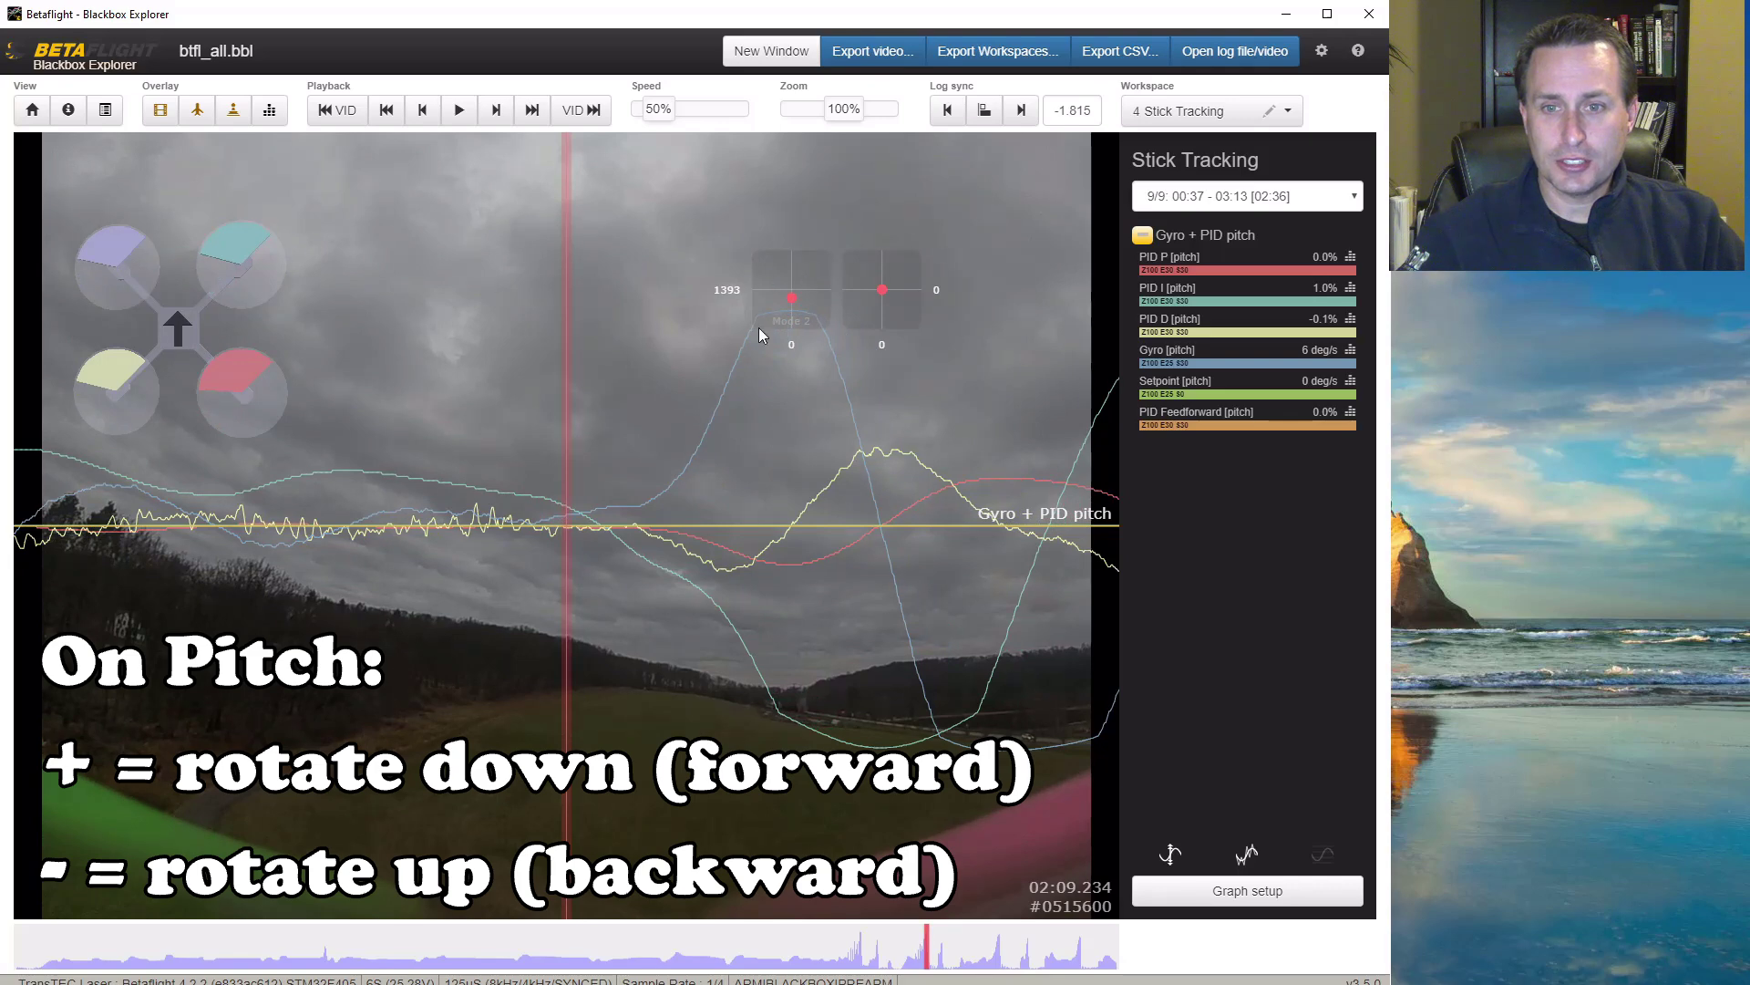
drag(764, 498, 609, 563)
drag(611, 638, 626, 570)
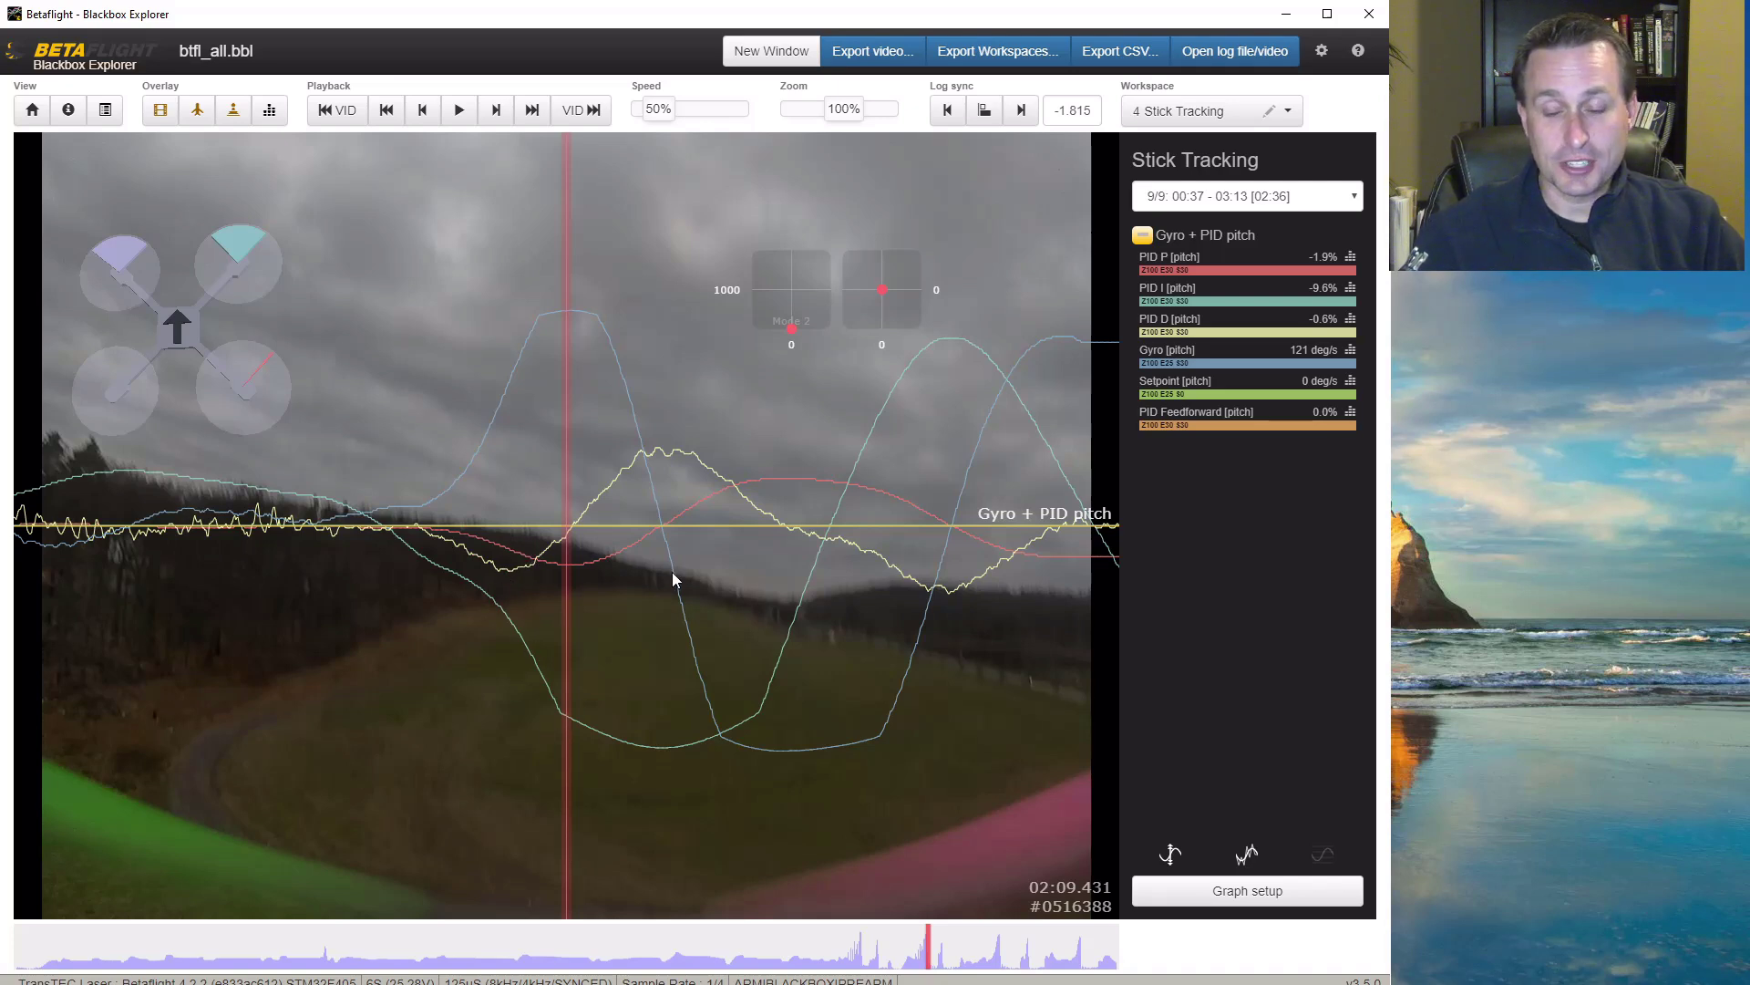
Step: Wheel through the pitch log to fine-step around 02:09.4
scroll(666, 570, up, 1)
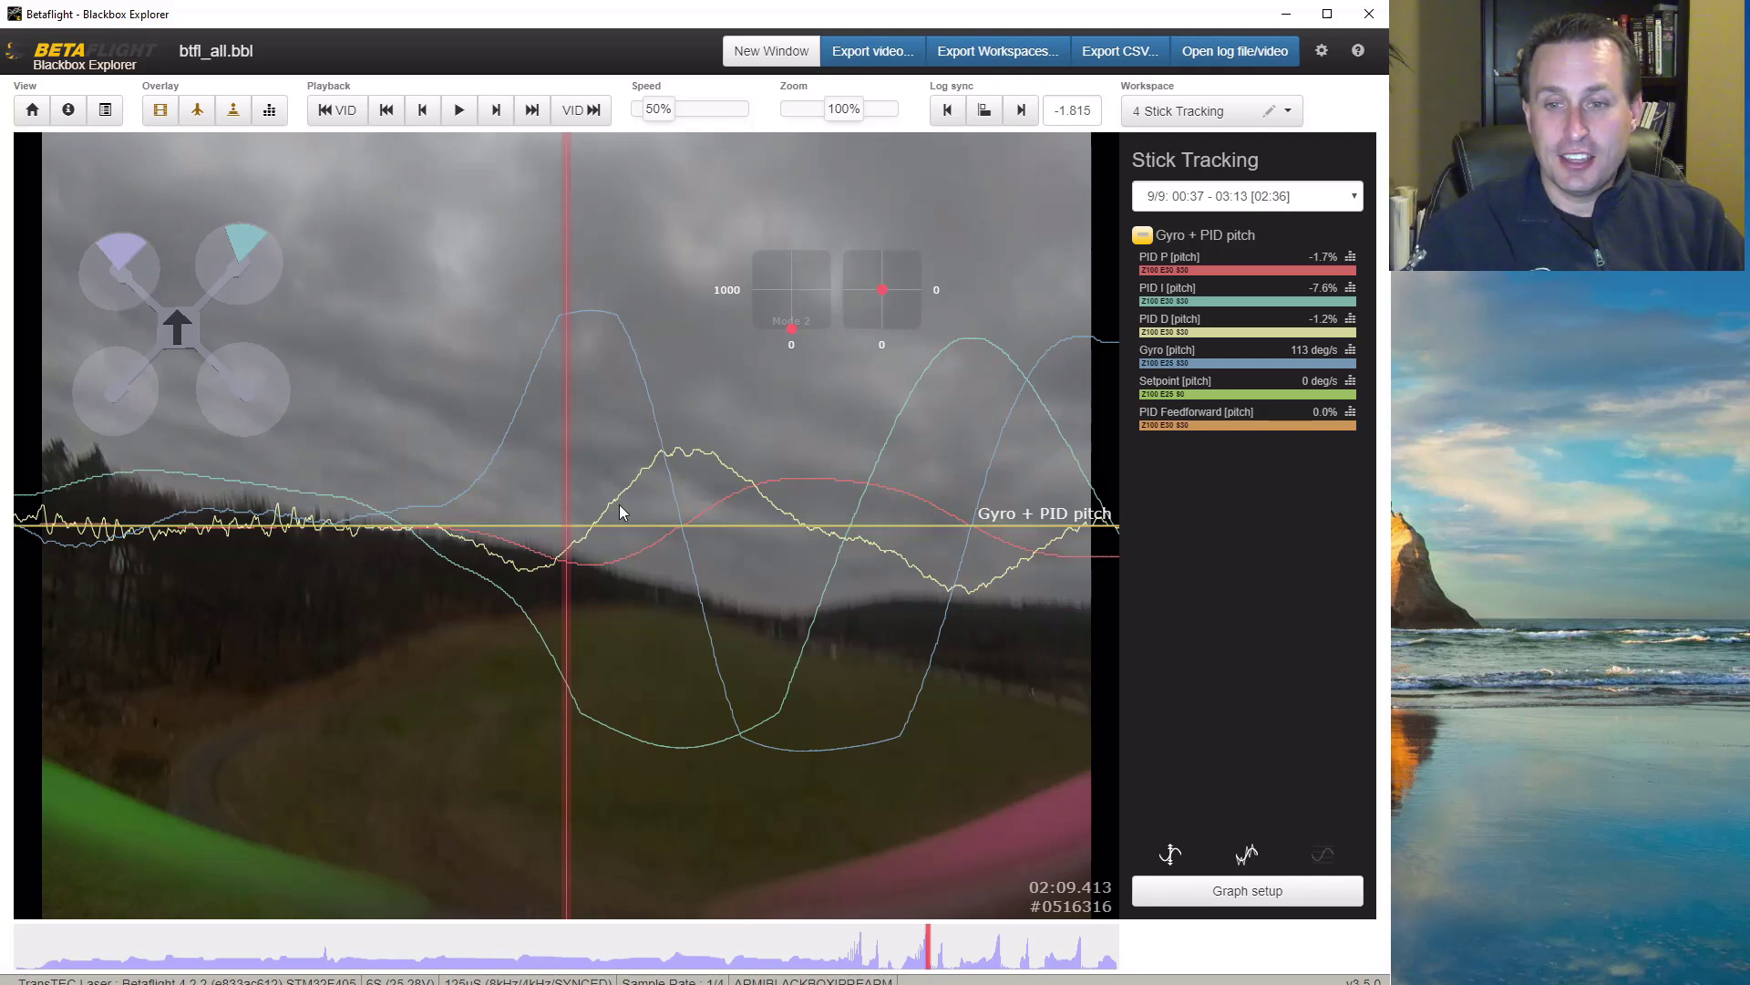
scroll(617, 507, up, 1)
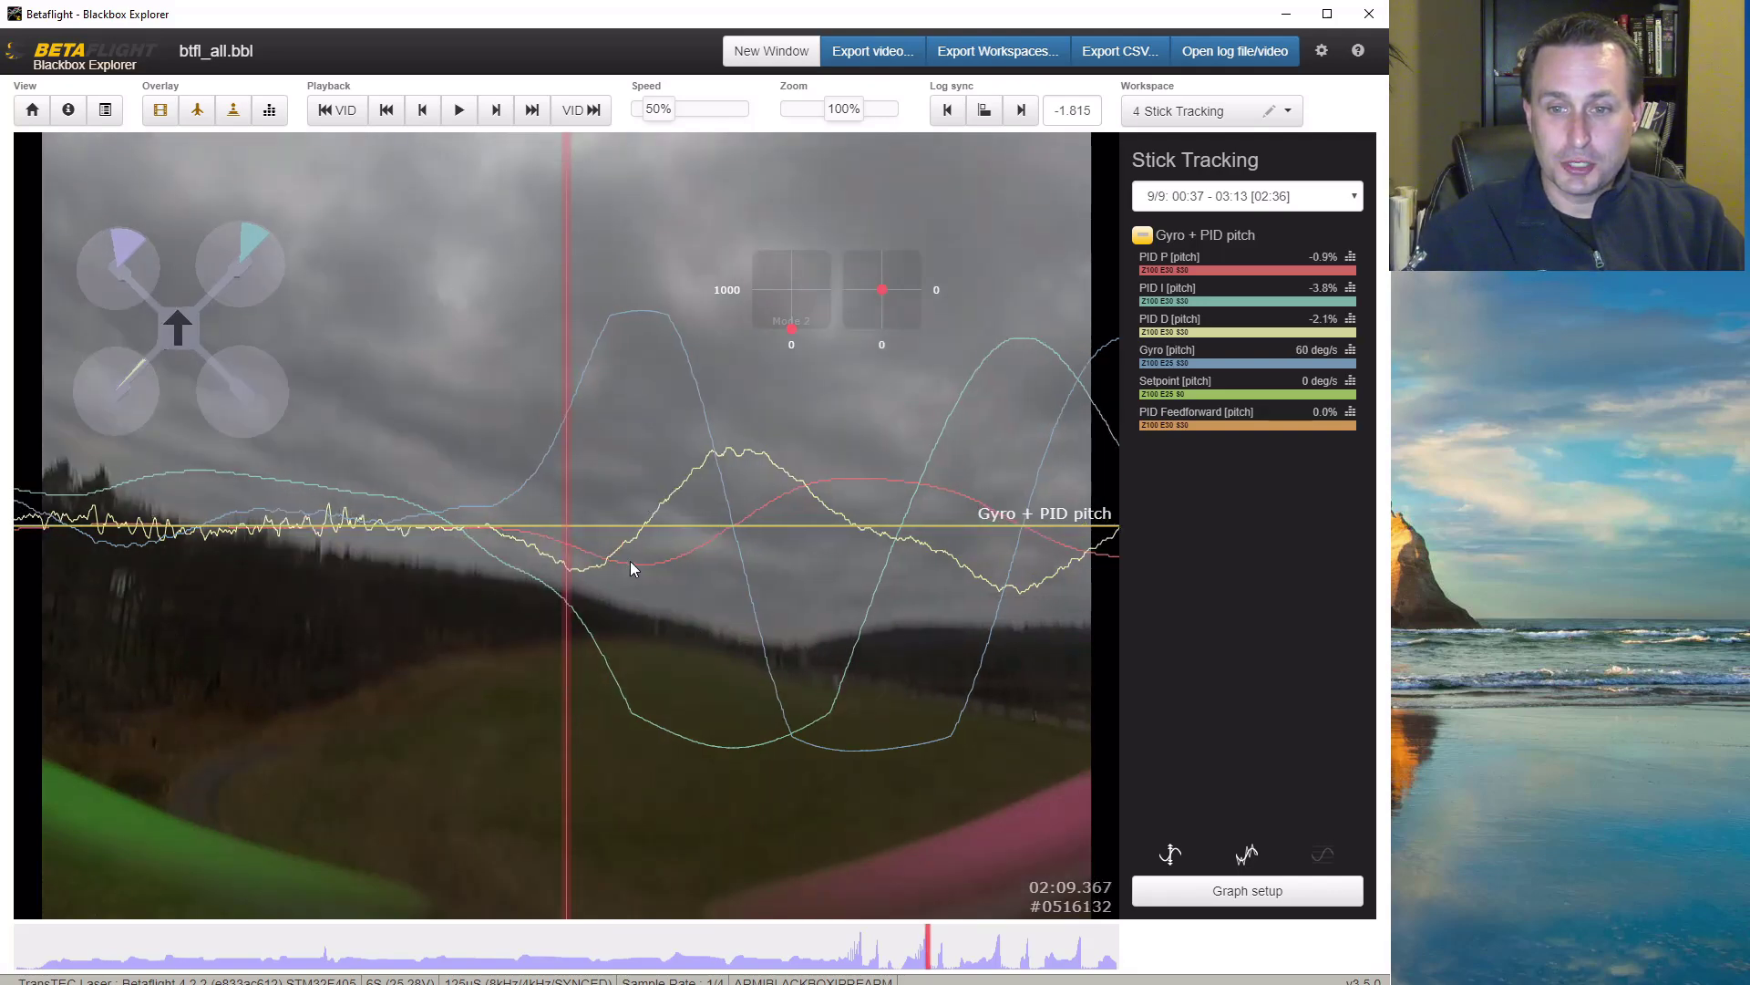
scroll(632, 560, up, 1)
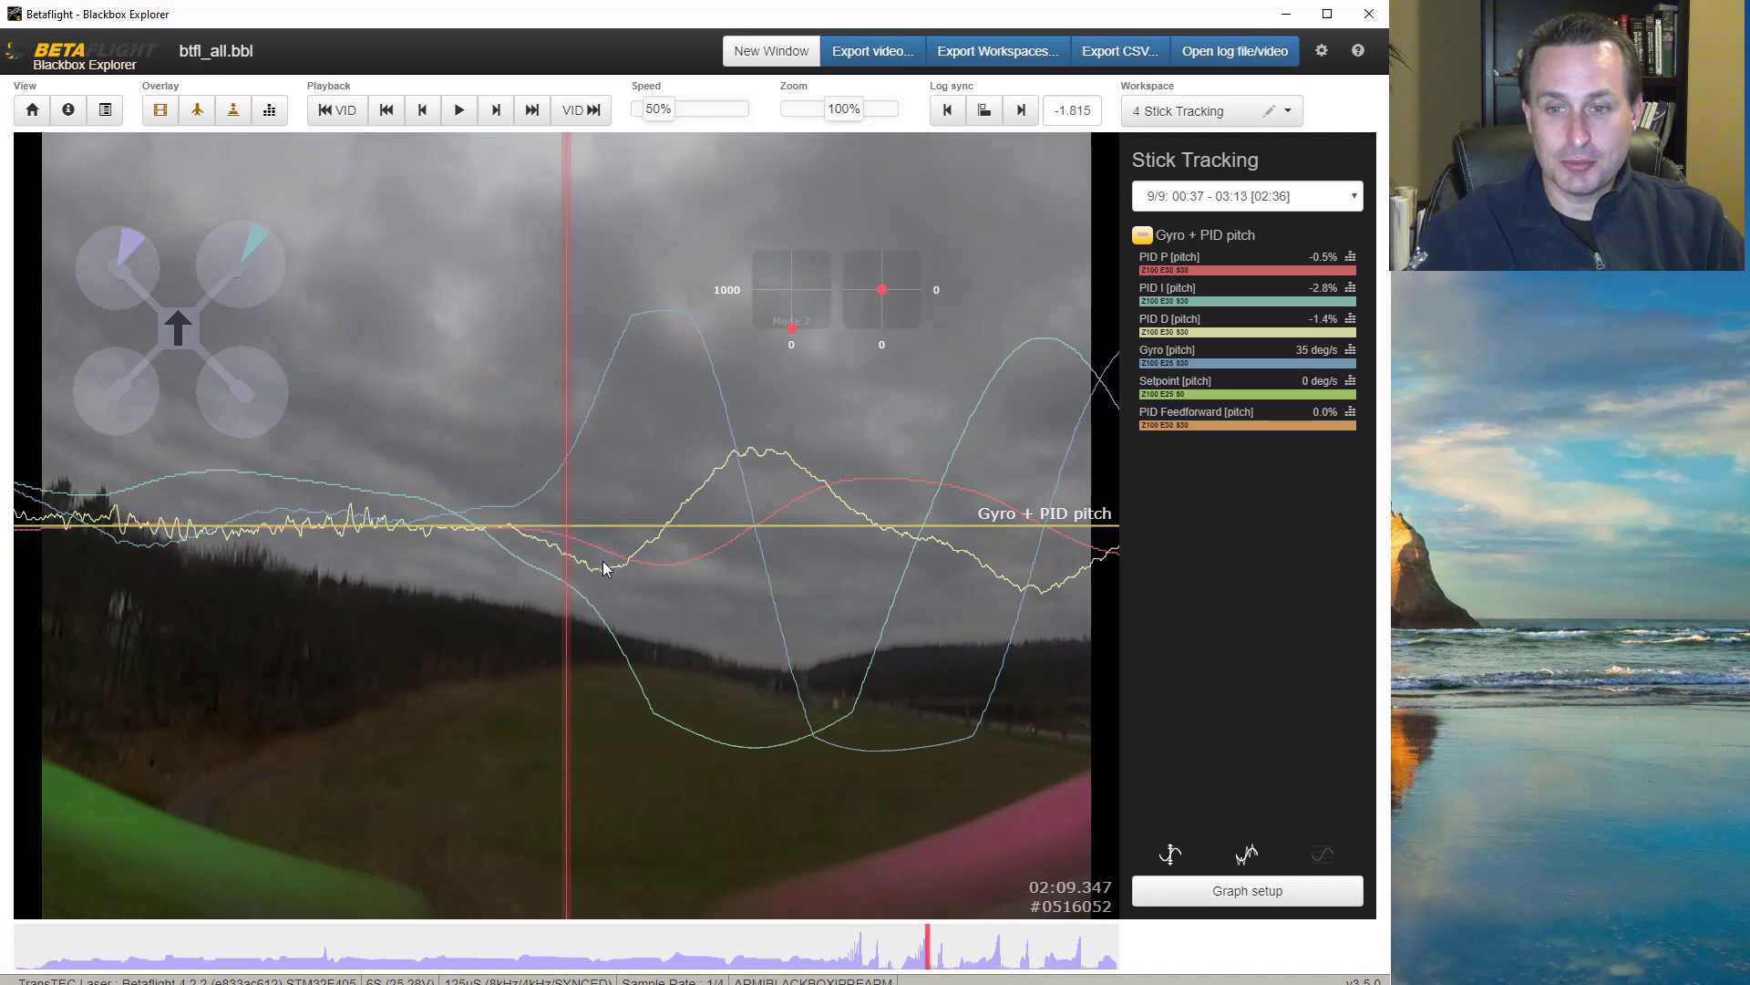
scroll(560, 558, down, 1)
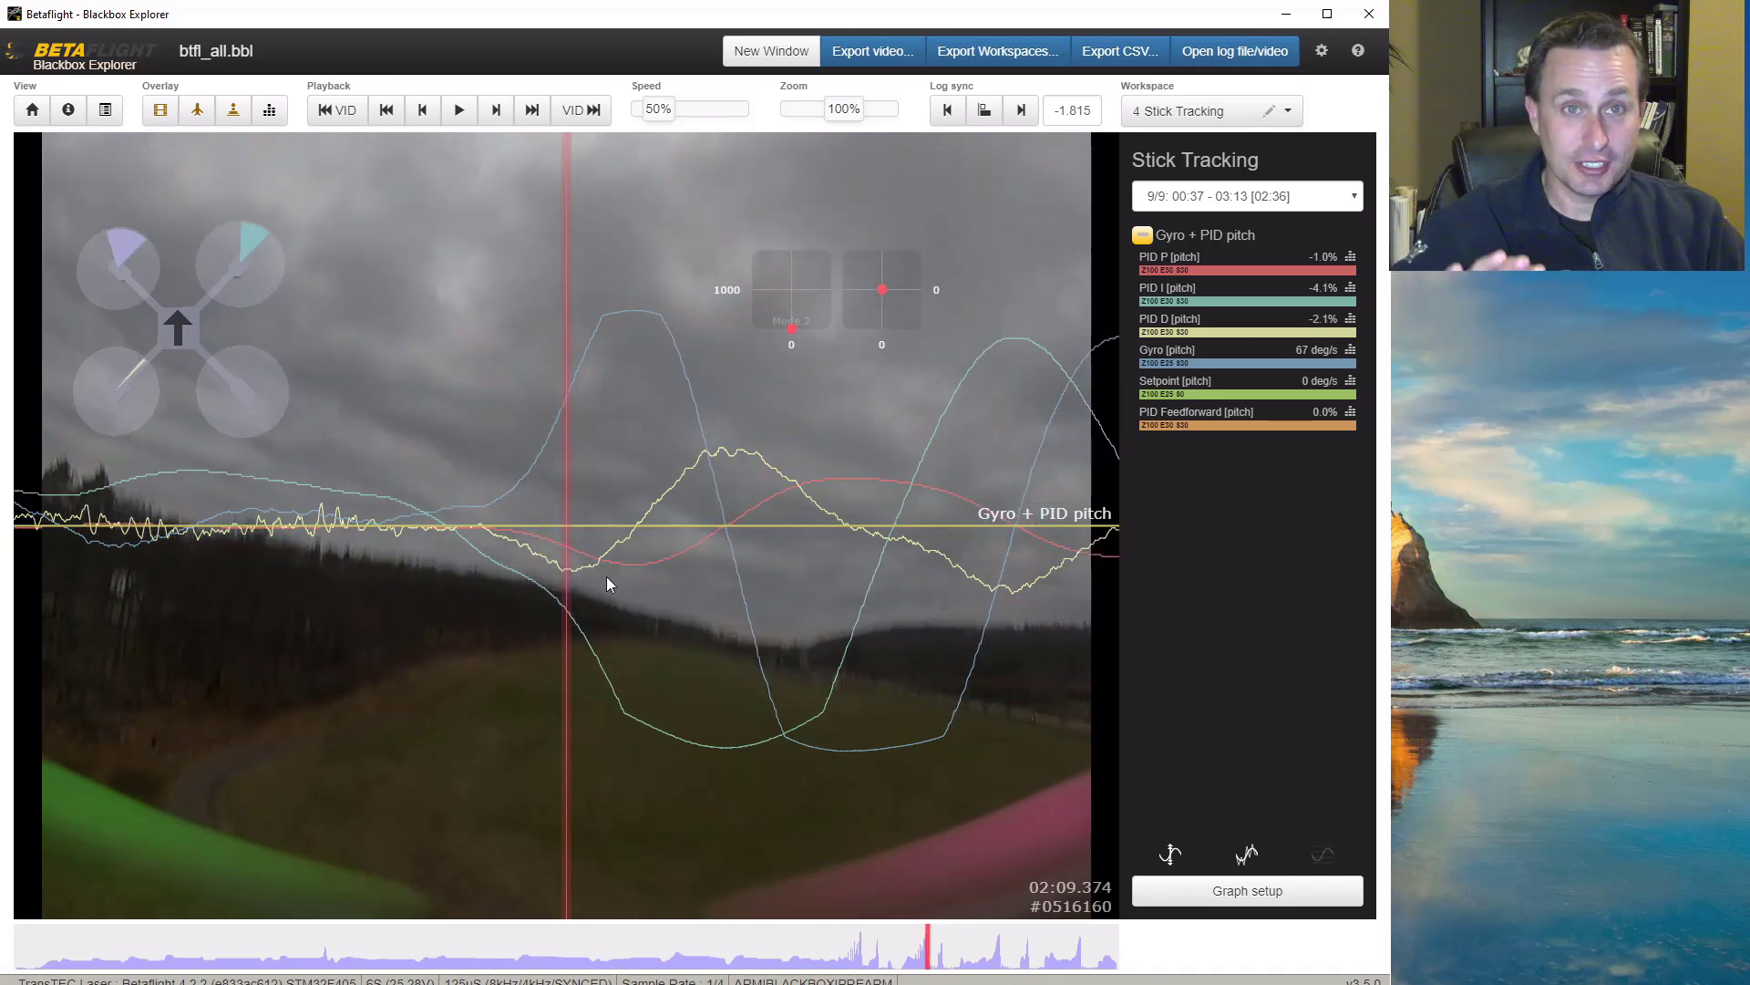
scroll(584, 588, down, 1)
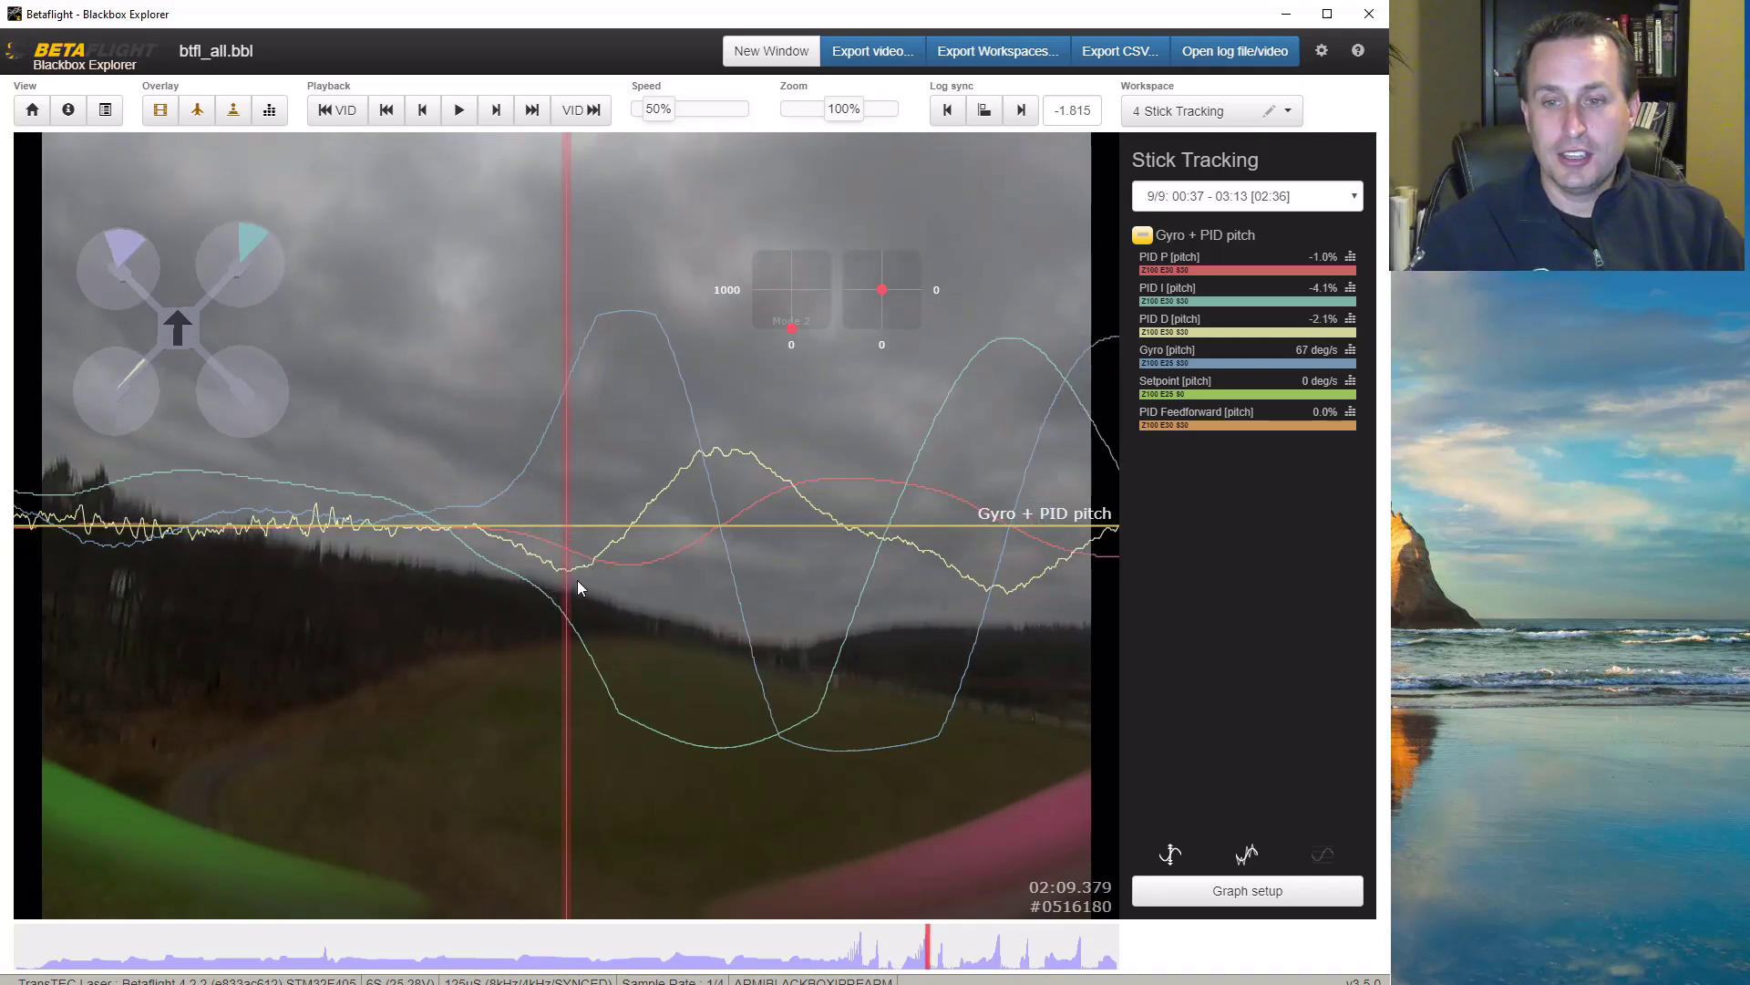
scroll(669, 640, down, 2)
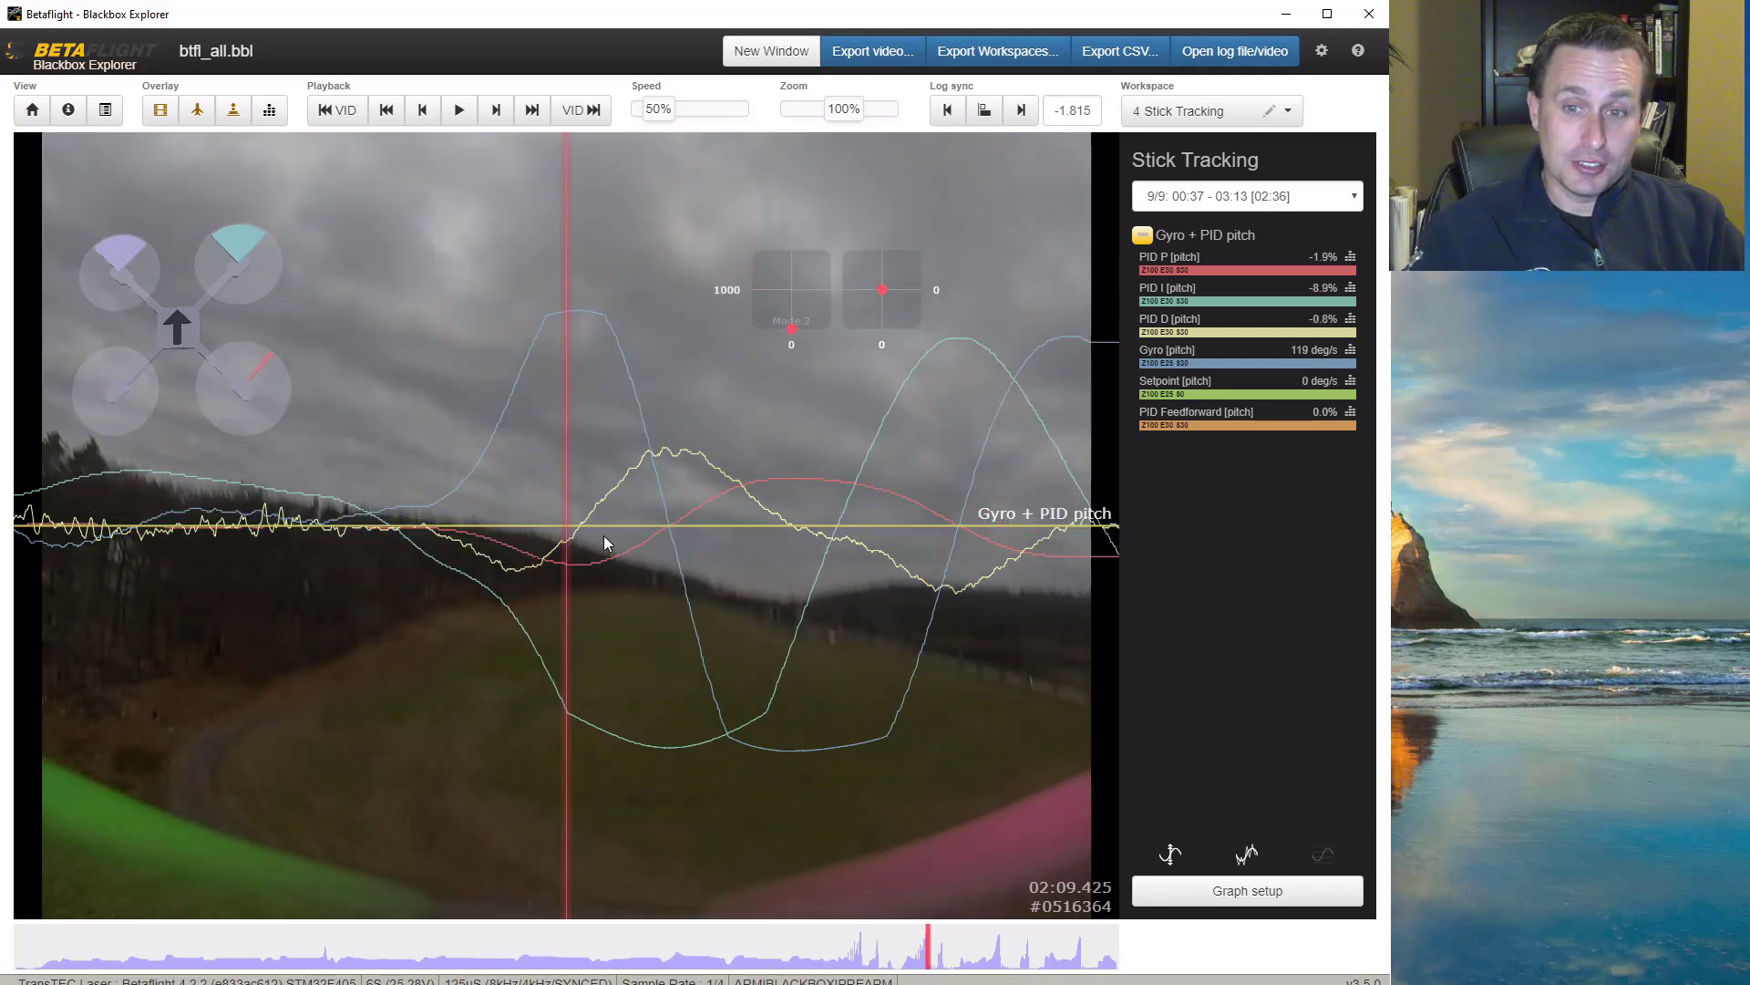
scroll(604, 535, down, 1)
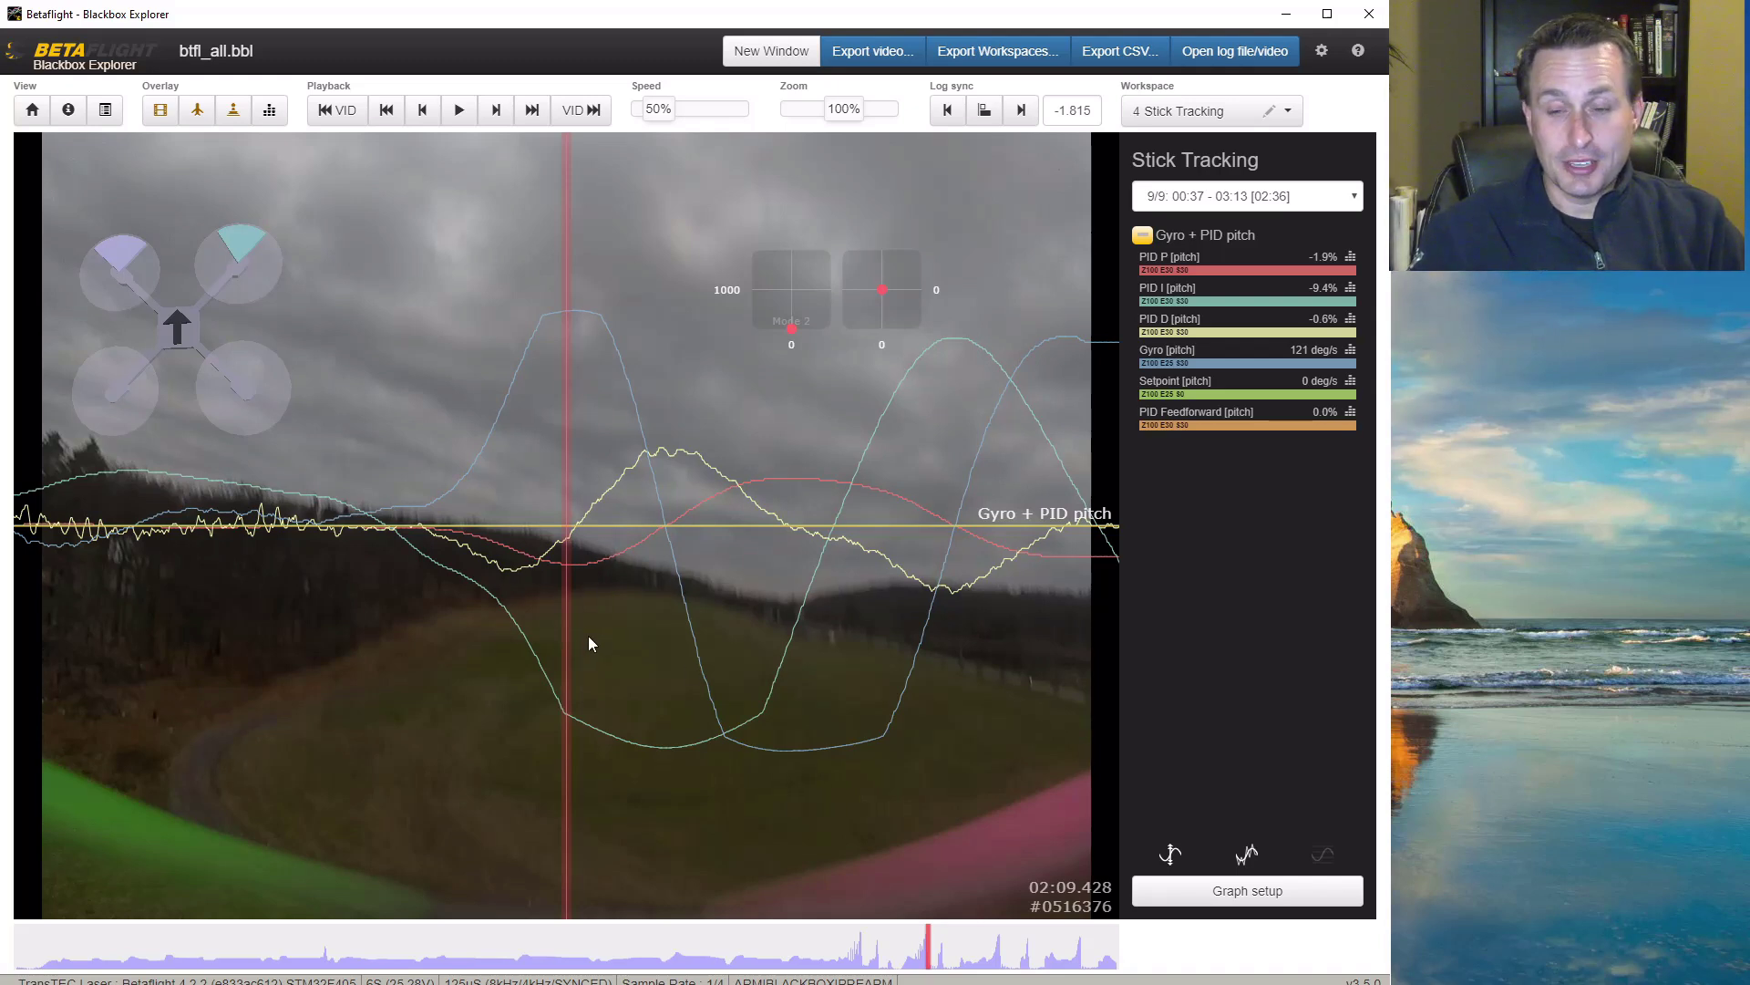
scroll(650, 637, down, 3)
scroll(627, 593, down, 1)
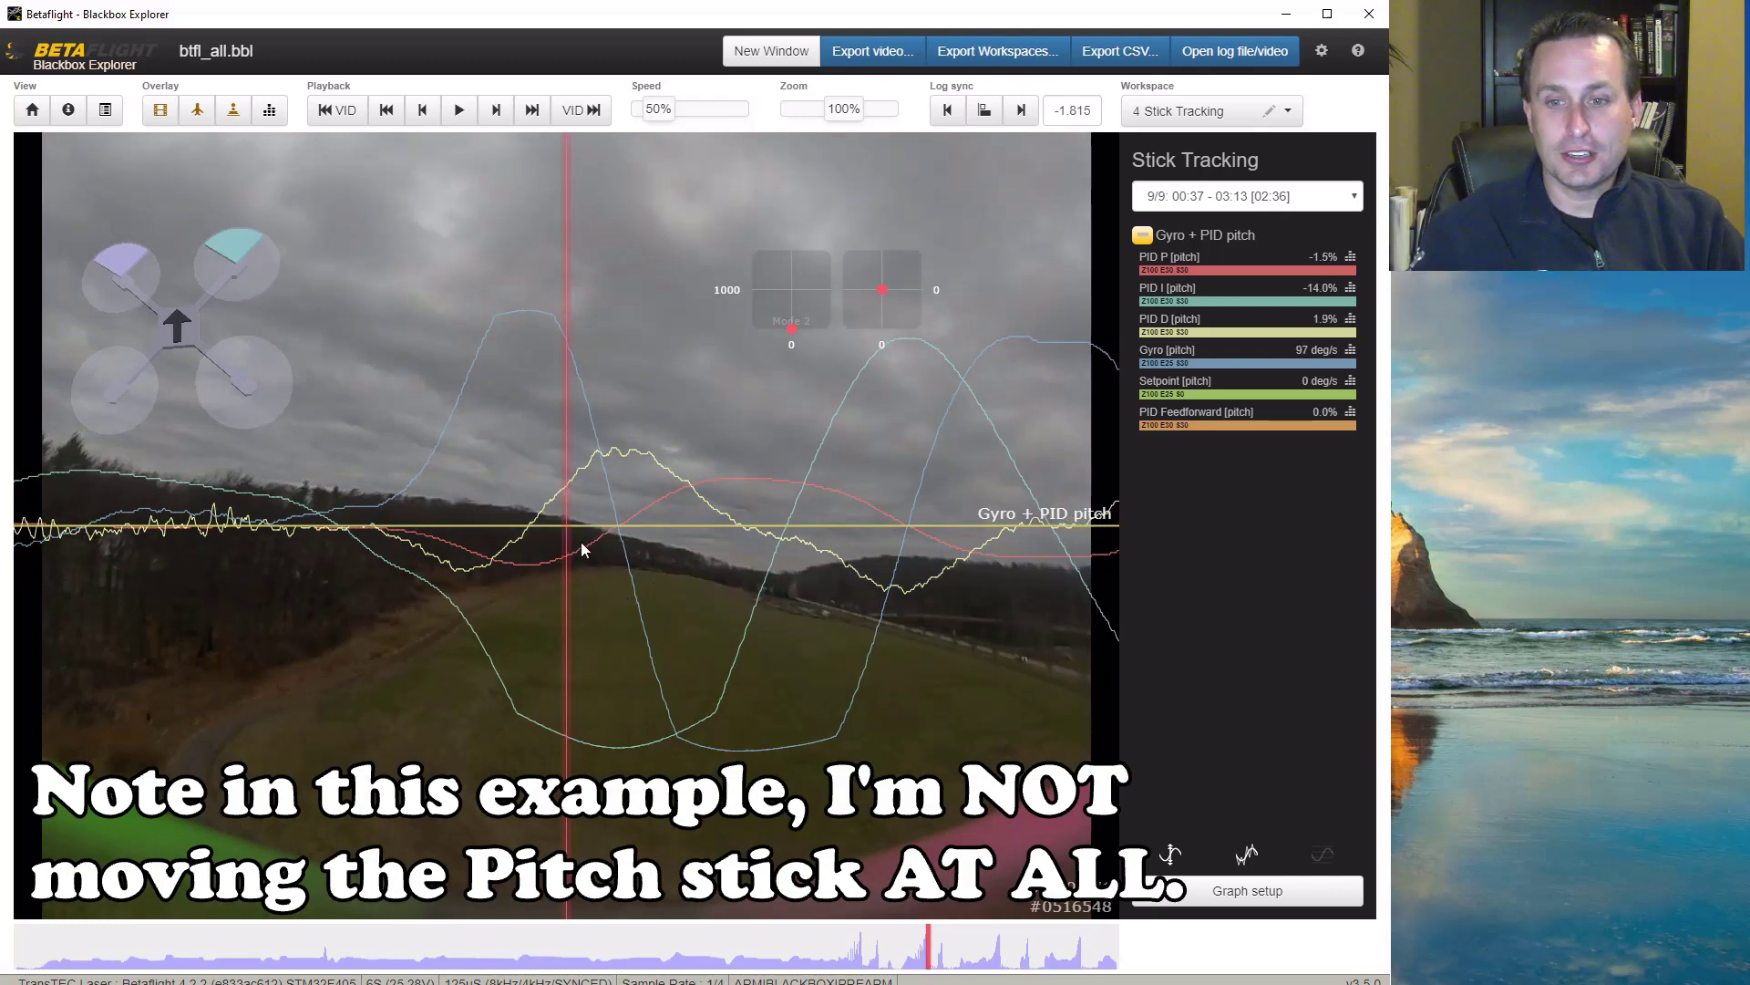
scroll(581, 535, down, 1)
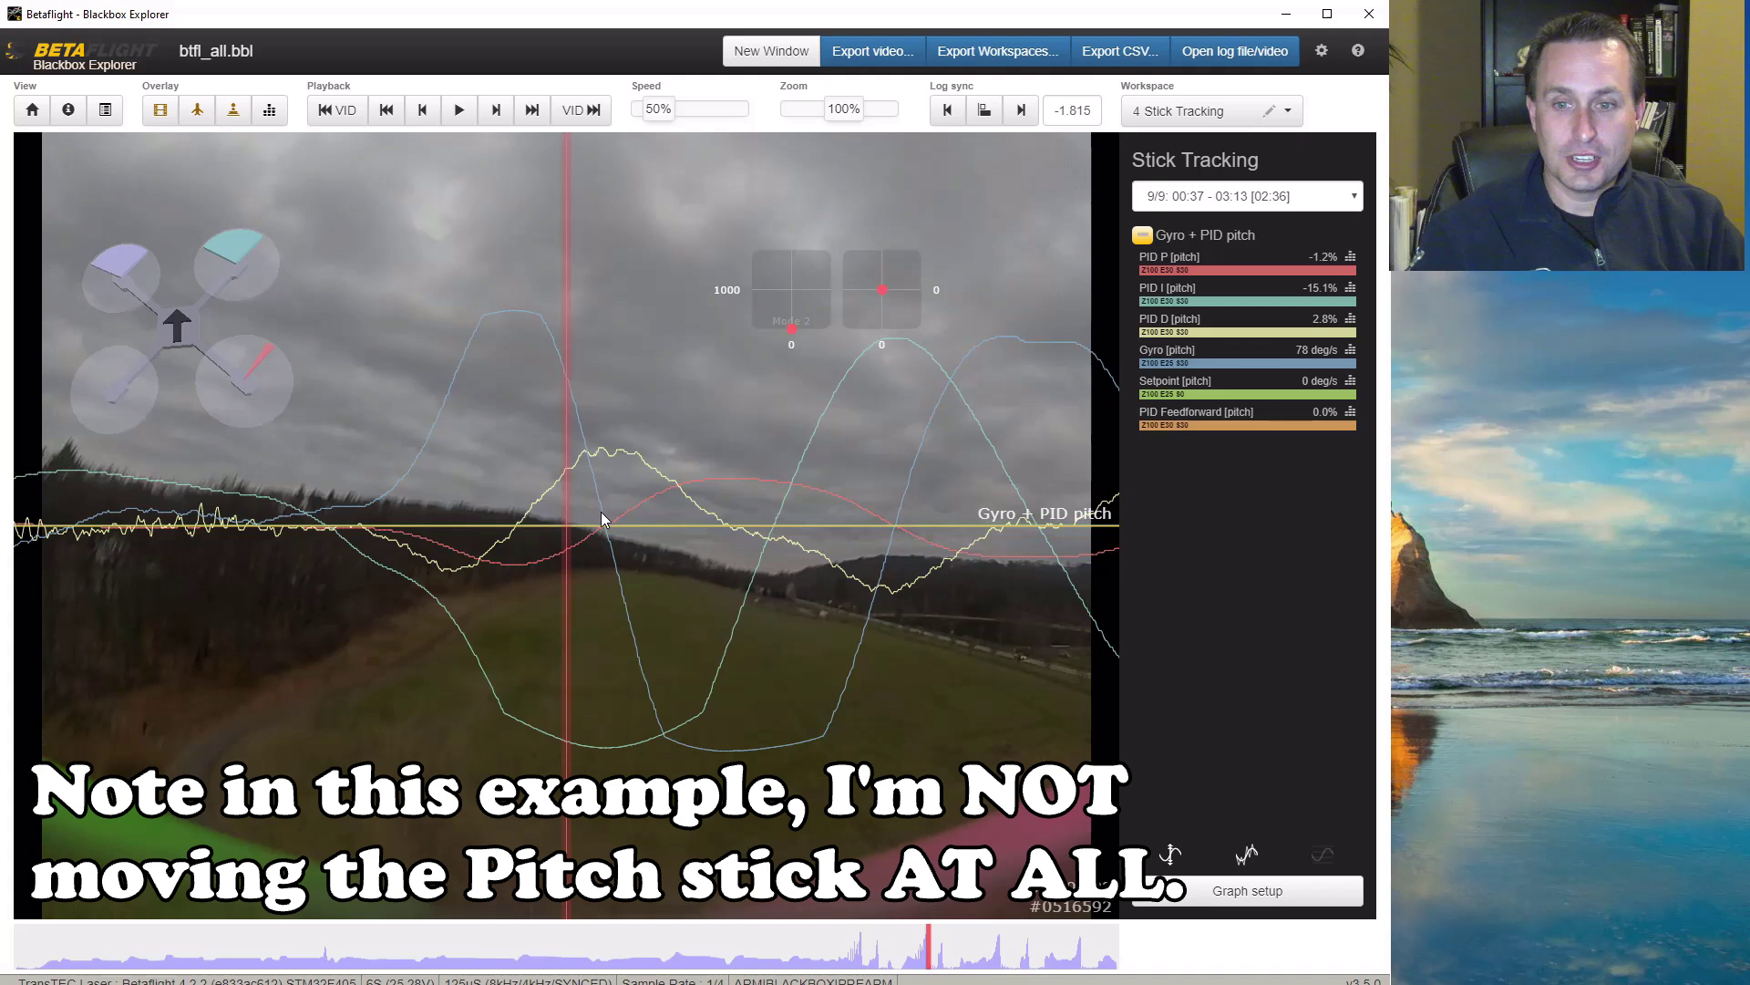
scroll(601, 525, down, 3)
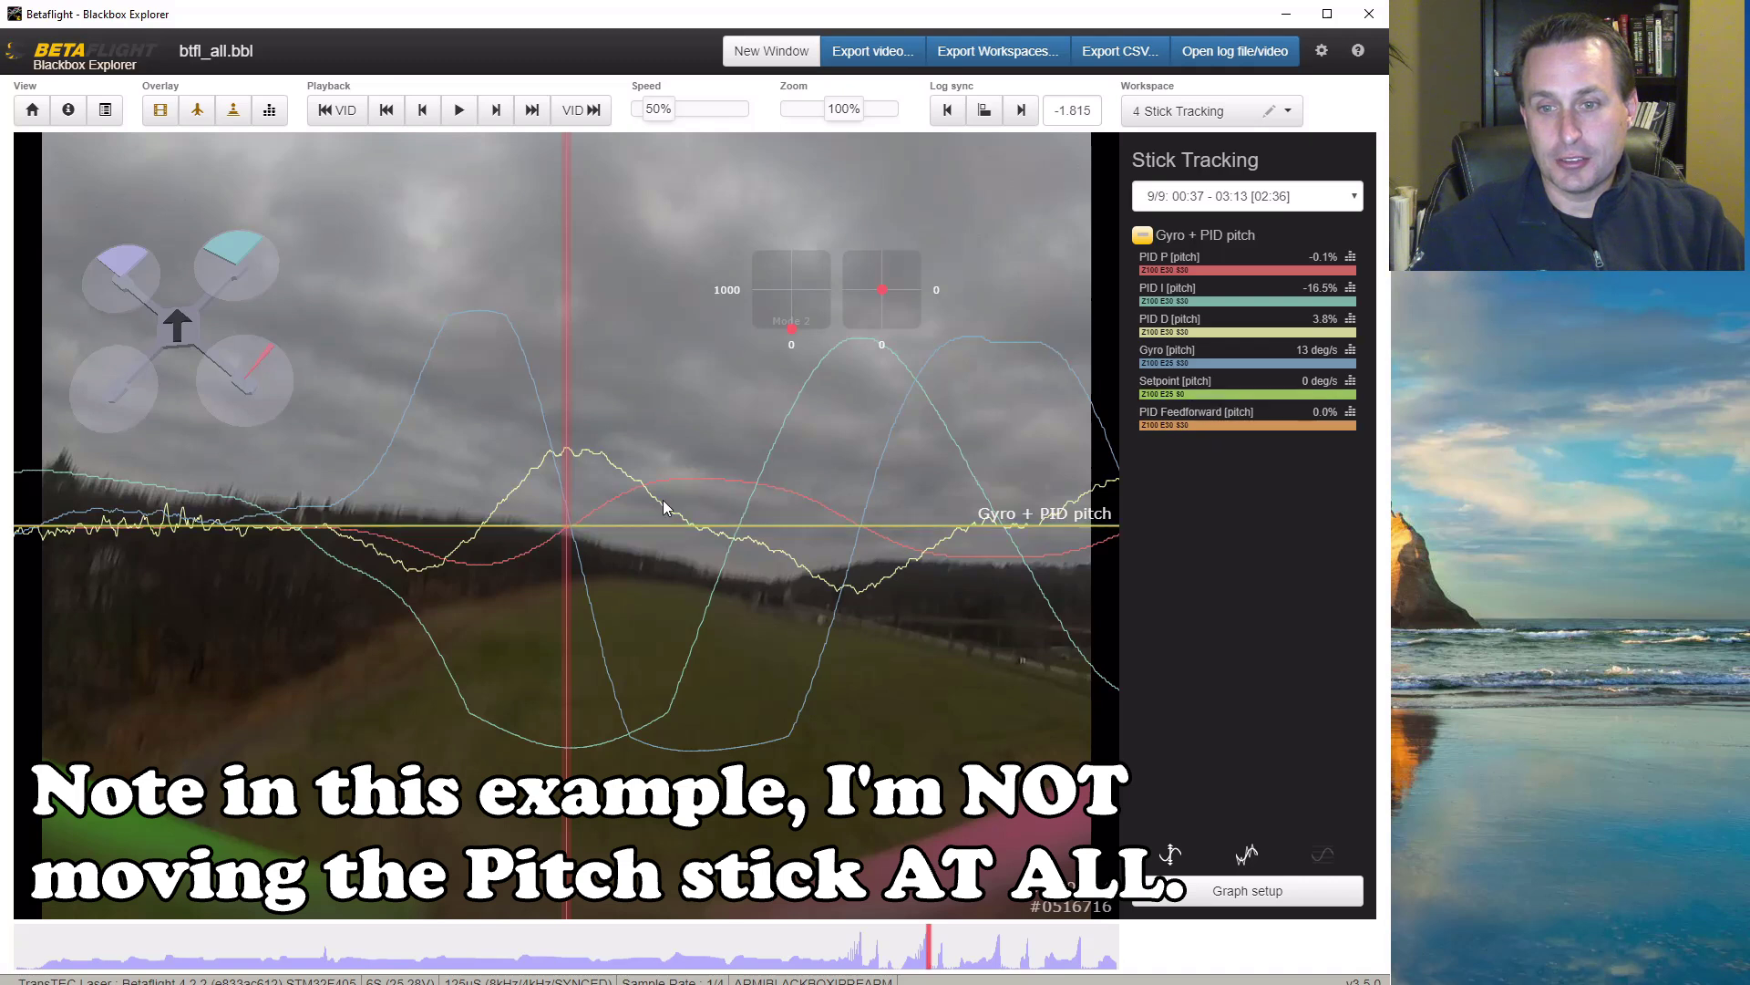
Step: Frame-step the pitch log forward to 02:09.613, where pitch I-term reads -8.2%
click(576, 533)
key(Right)
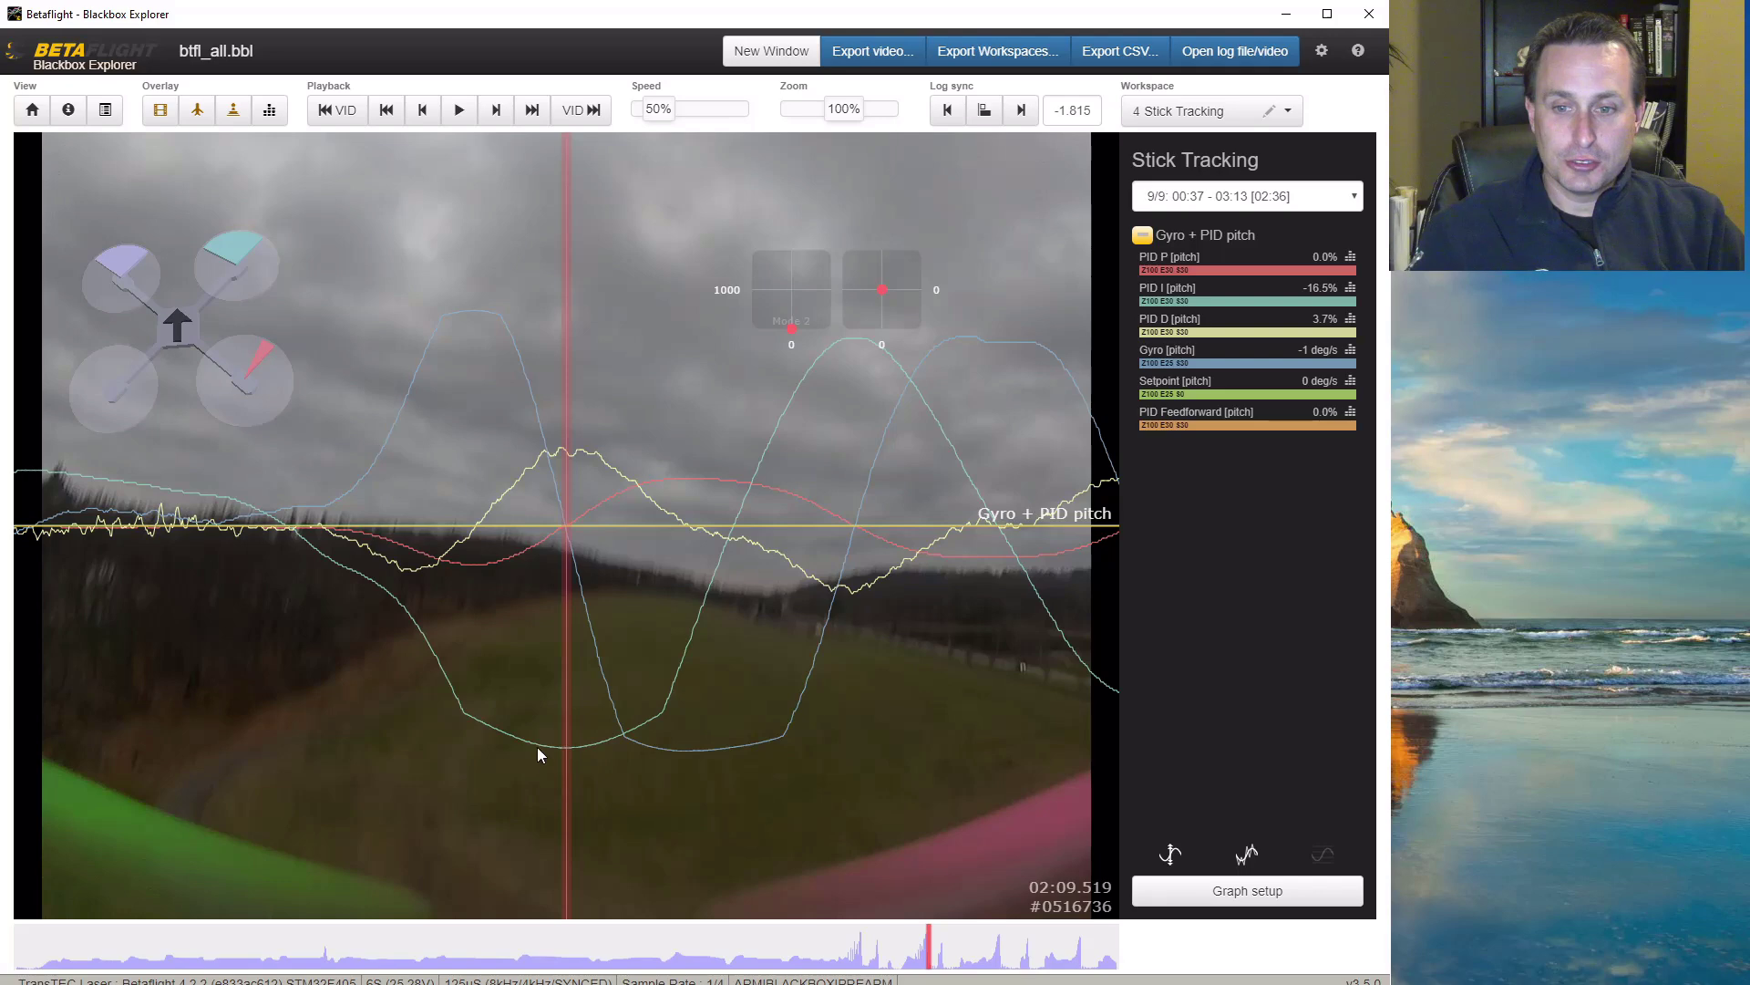
key(Right)
key(Right)
key(Right)
key(Right)
key(Right)
key(Right)
key(Right)
key(Right)
key(Right)
key(Right)
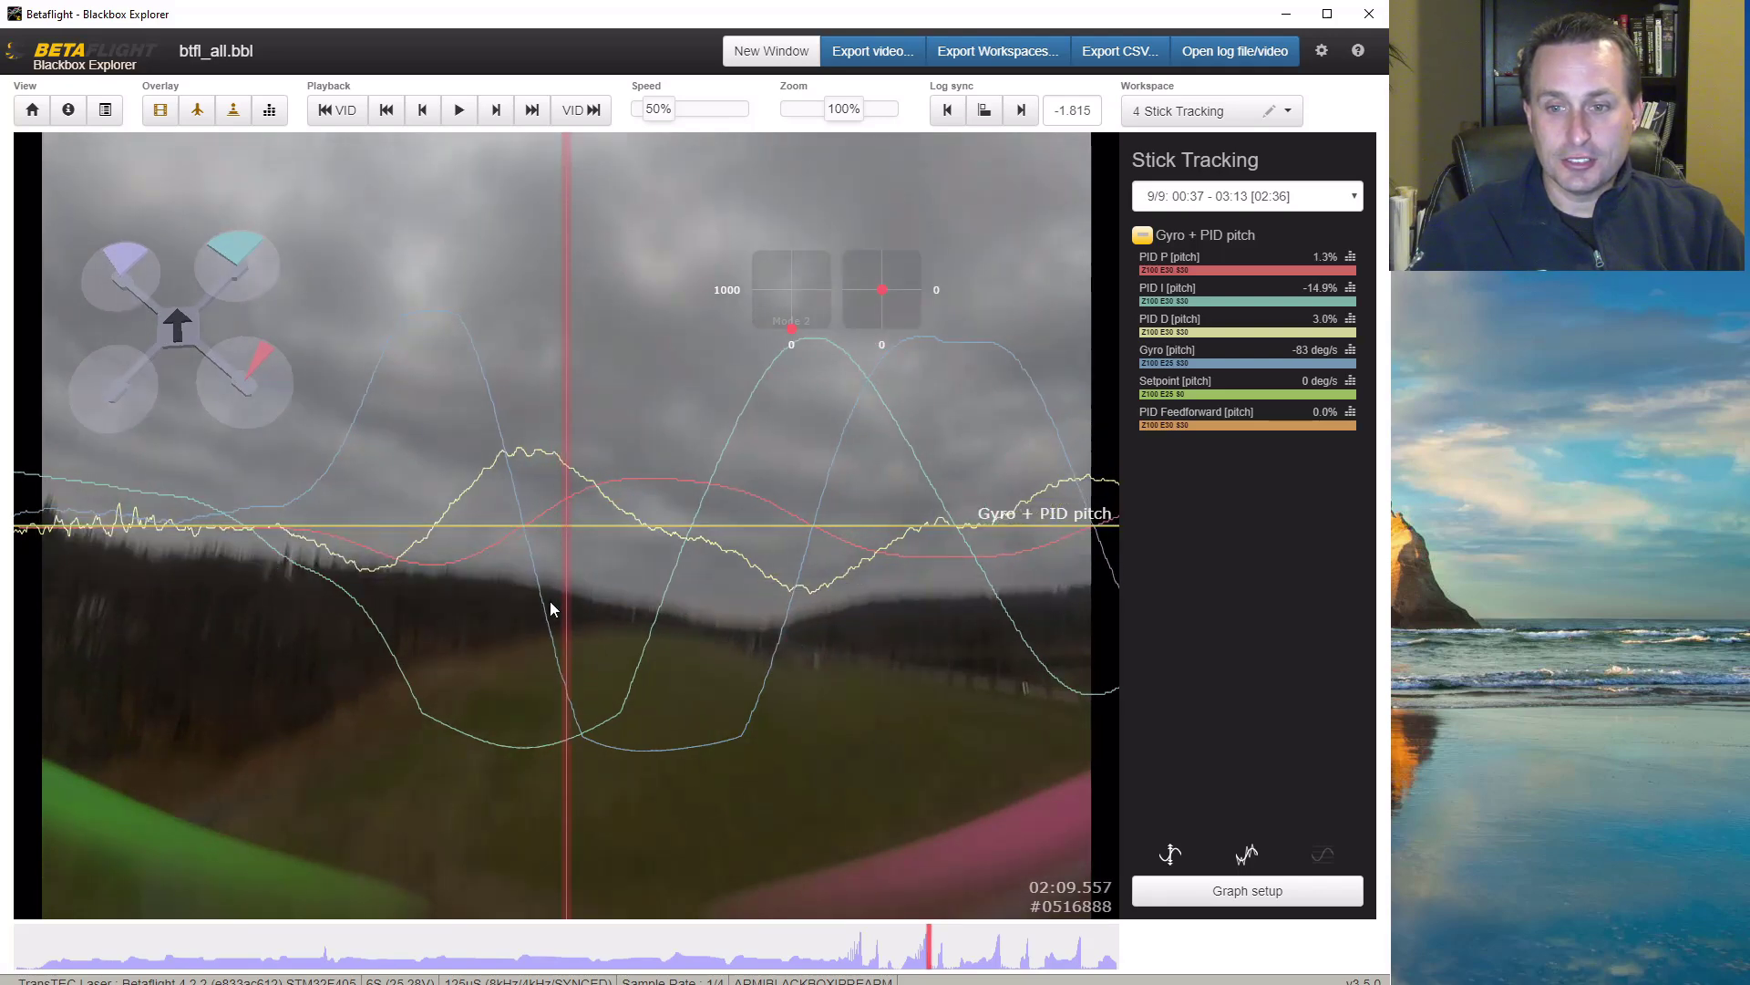
scroll(775, 675, down, 1)
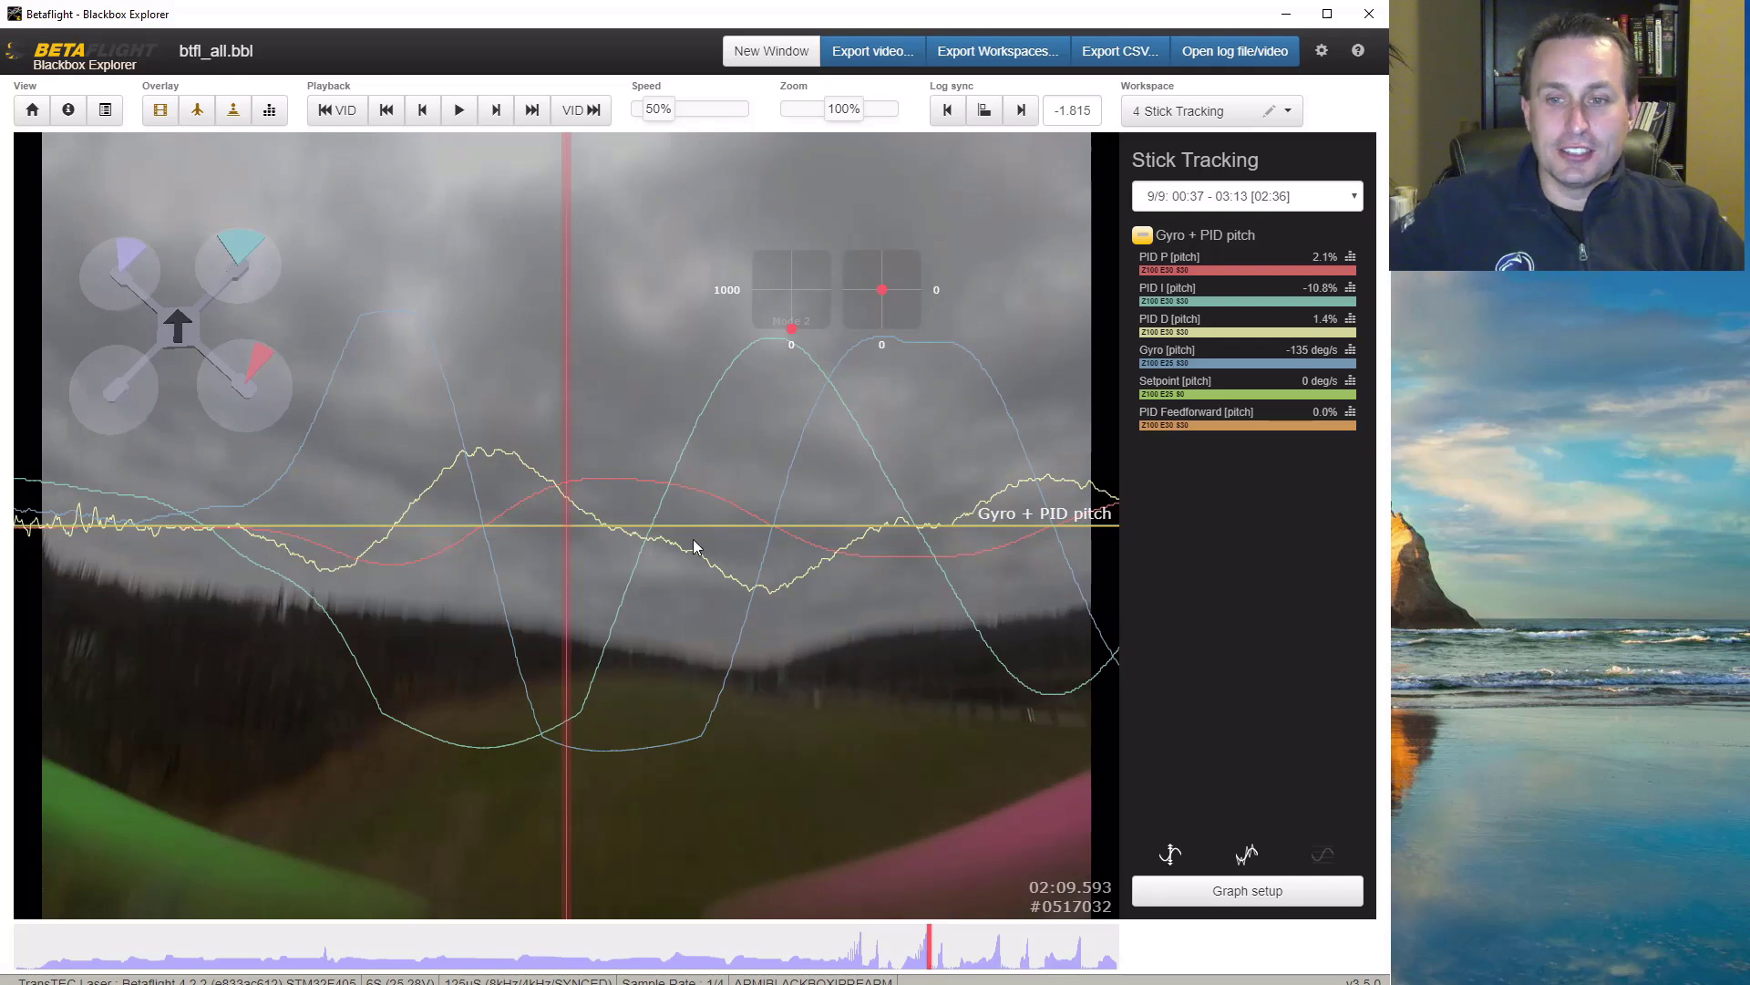
scroll(696, 547, down, 1)
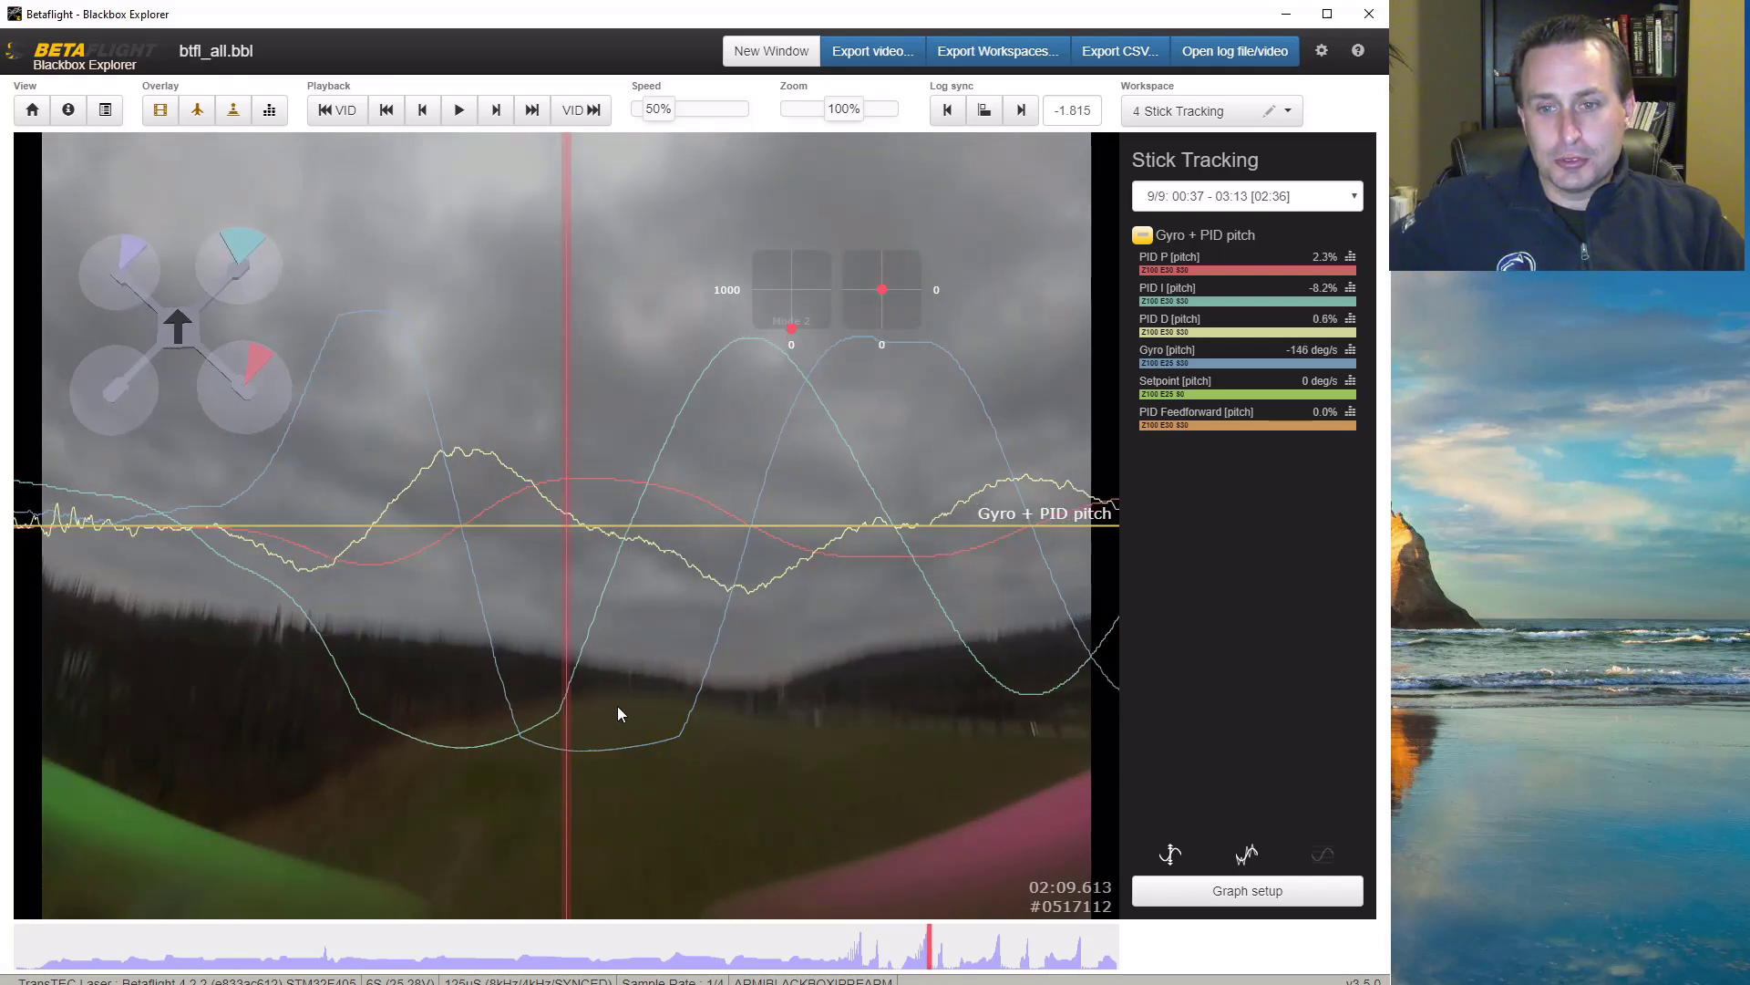
Step: Zoom the pitch graph out to 60% and scrub back to 02:09.434, pitch I-term -10.1%
drag(939, 725, 775, 709)
drag(840, 112, 821, 117)
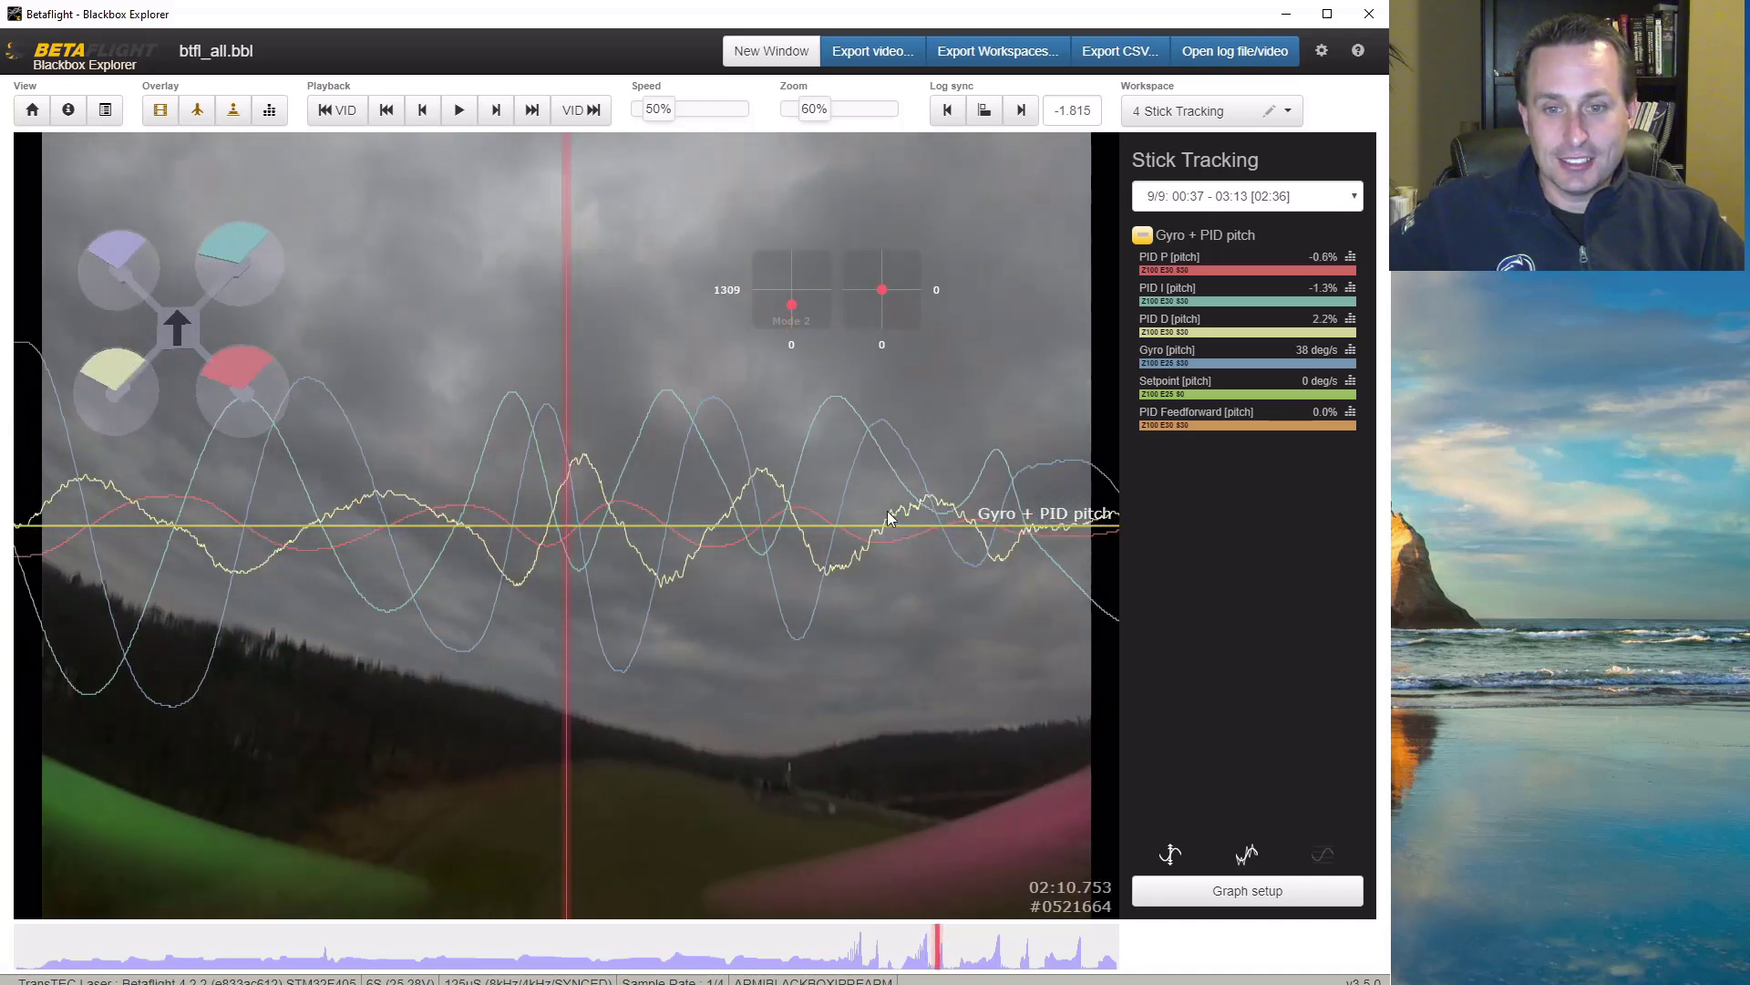
drag(726, 438, 540, 477)
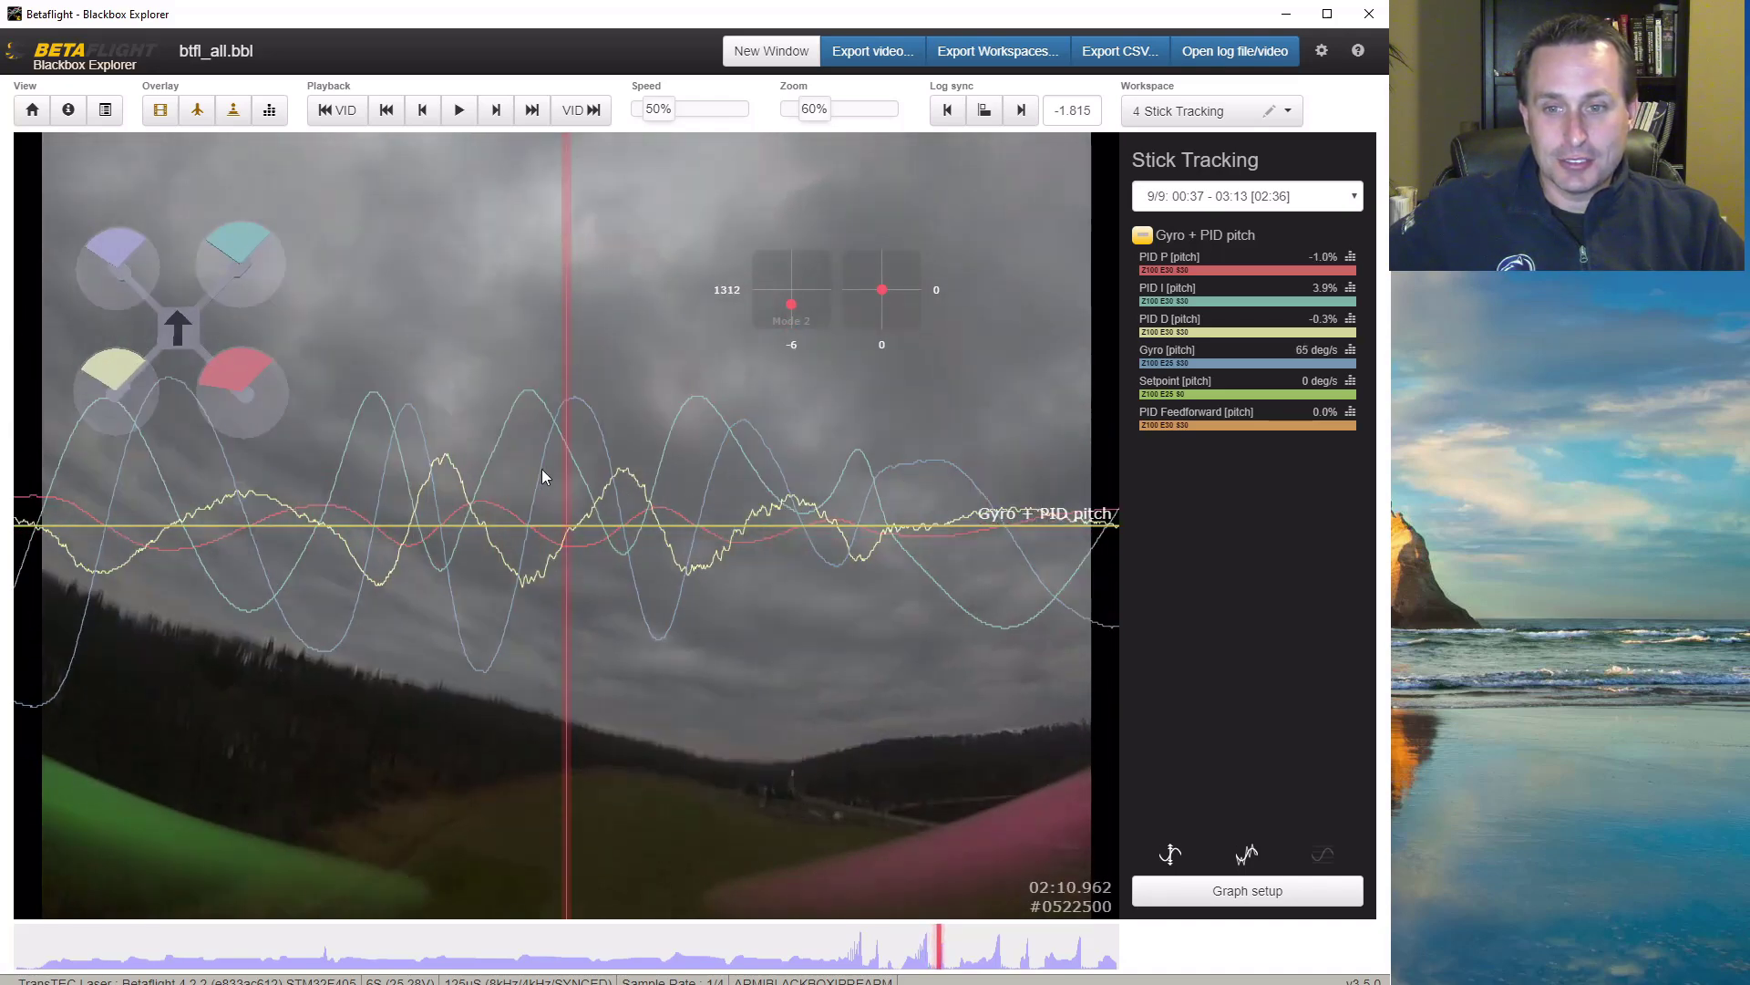
drag(743, 506, 910, 538)
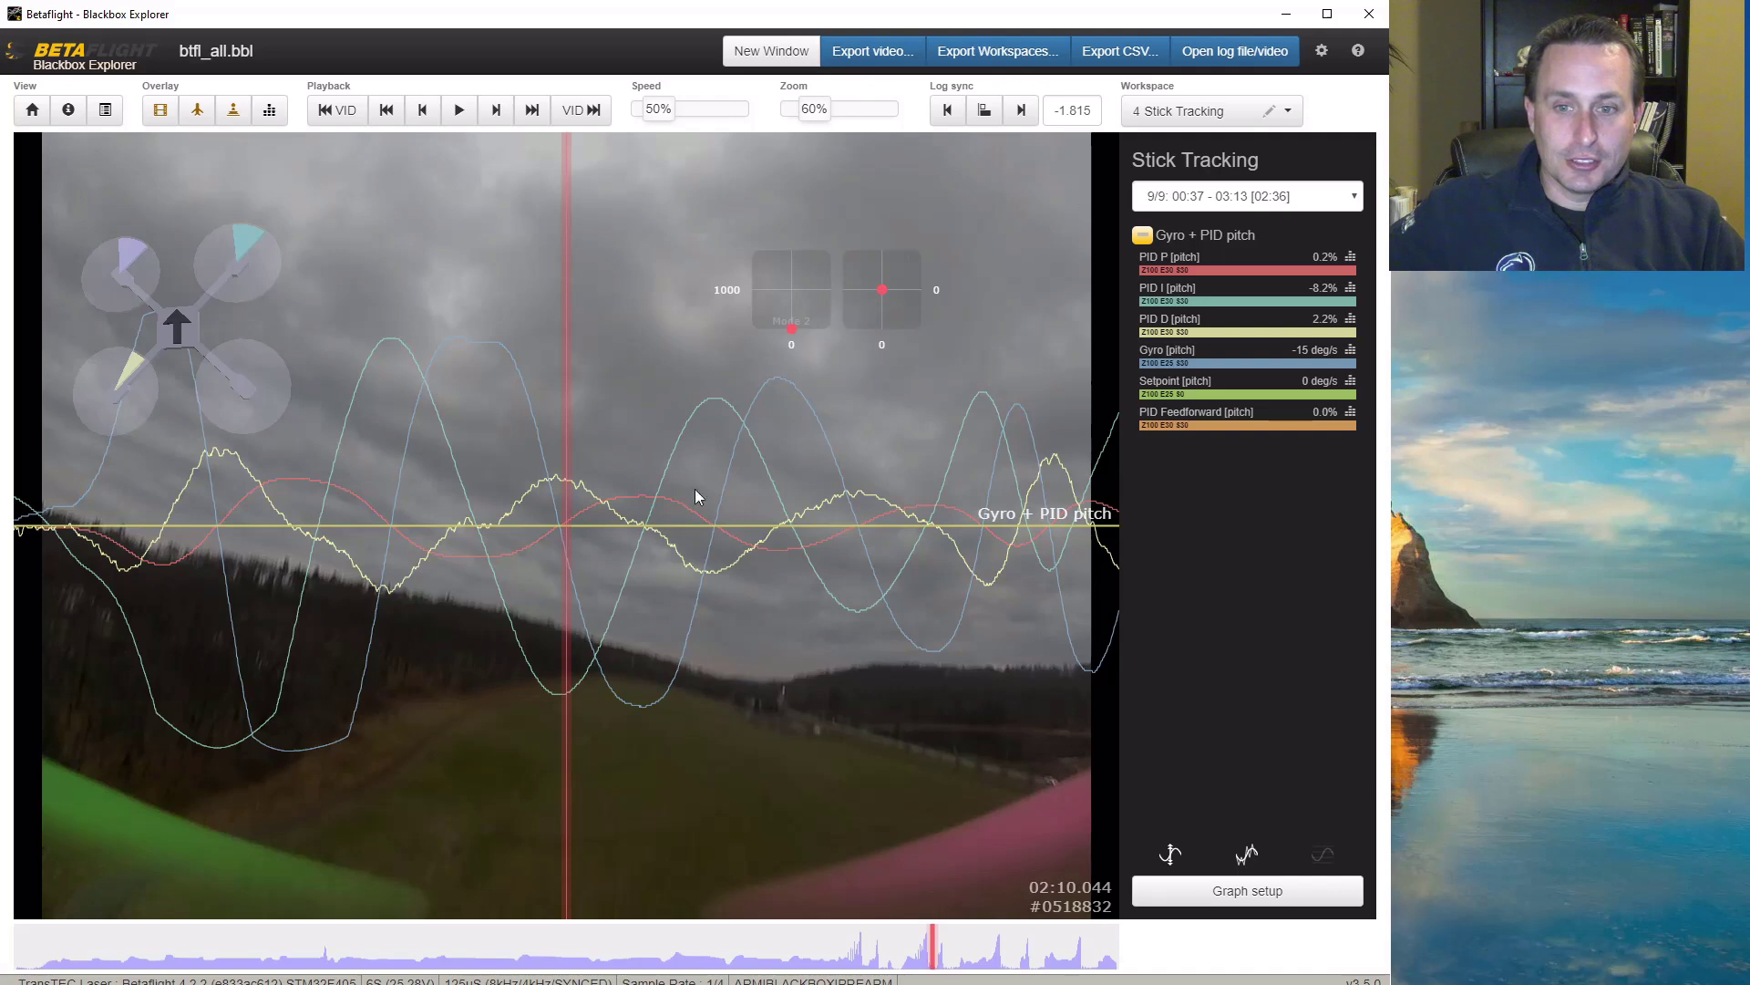
drag(611, 691, 745, 645)
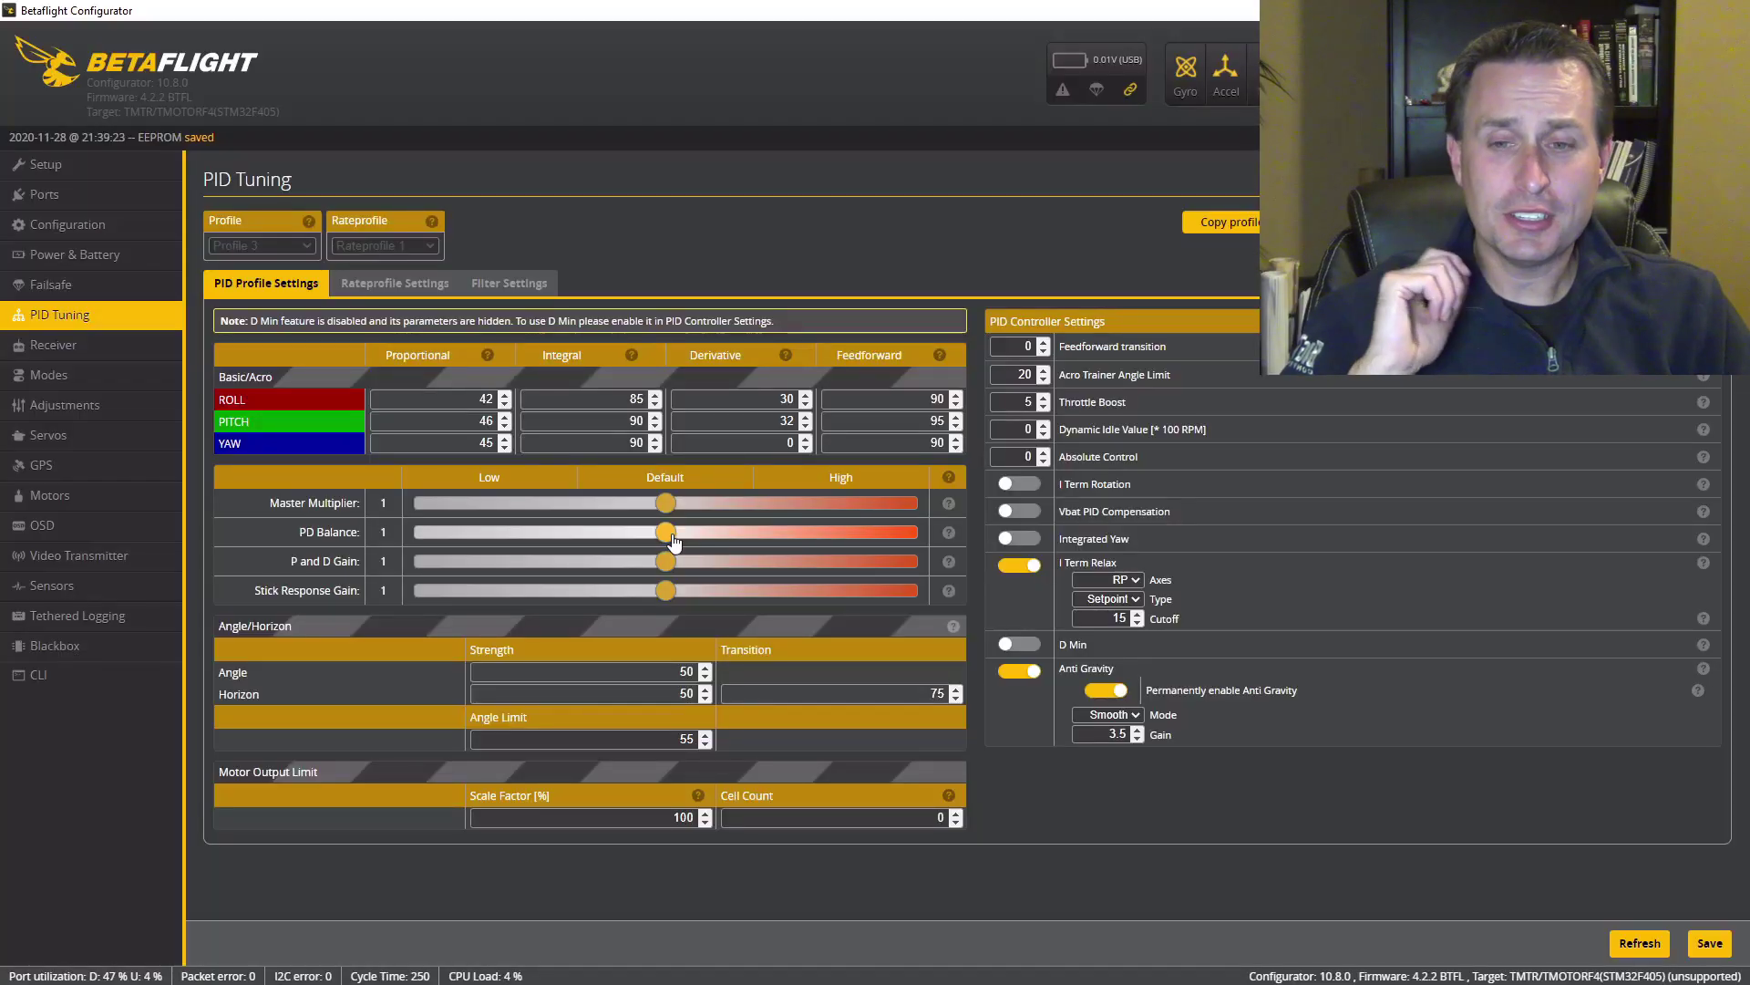
Step: Raise PD Balance and P and D Gain to 1.4, giving pitch P 64 and D 63, and save
drag(673, 542, 762, 542)
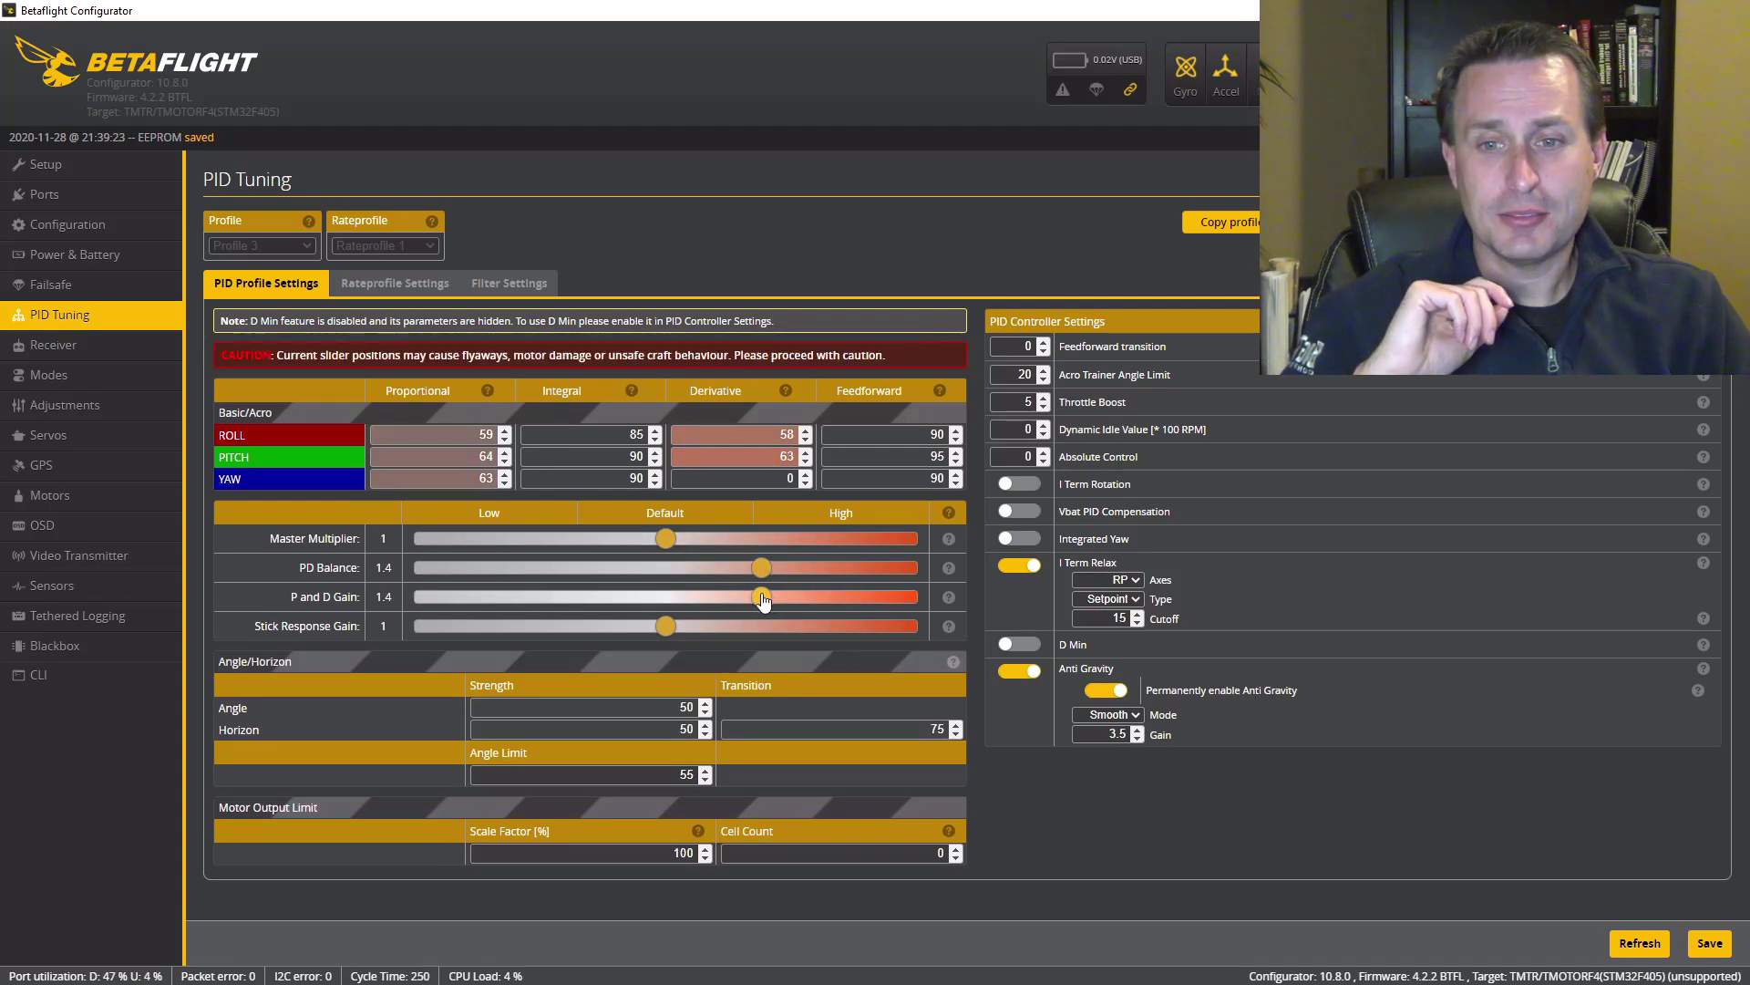
click(1710, 942)
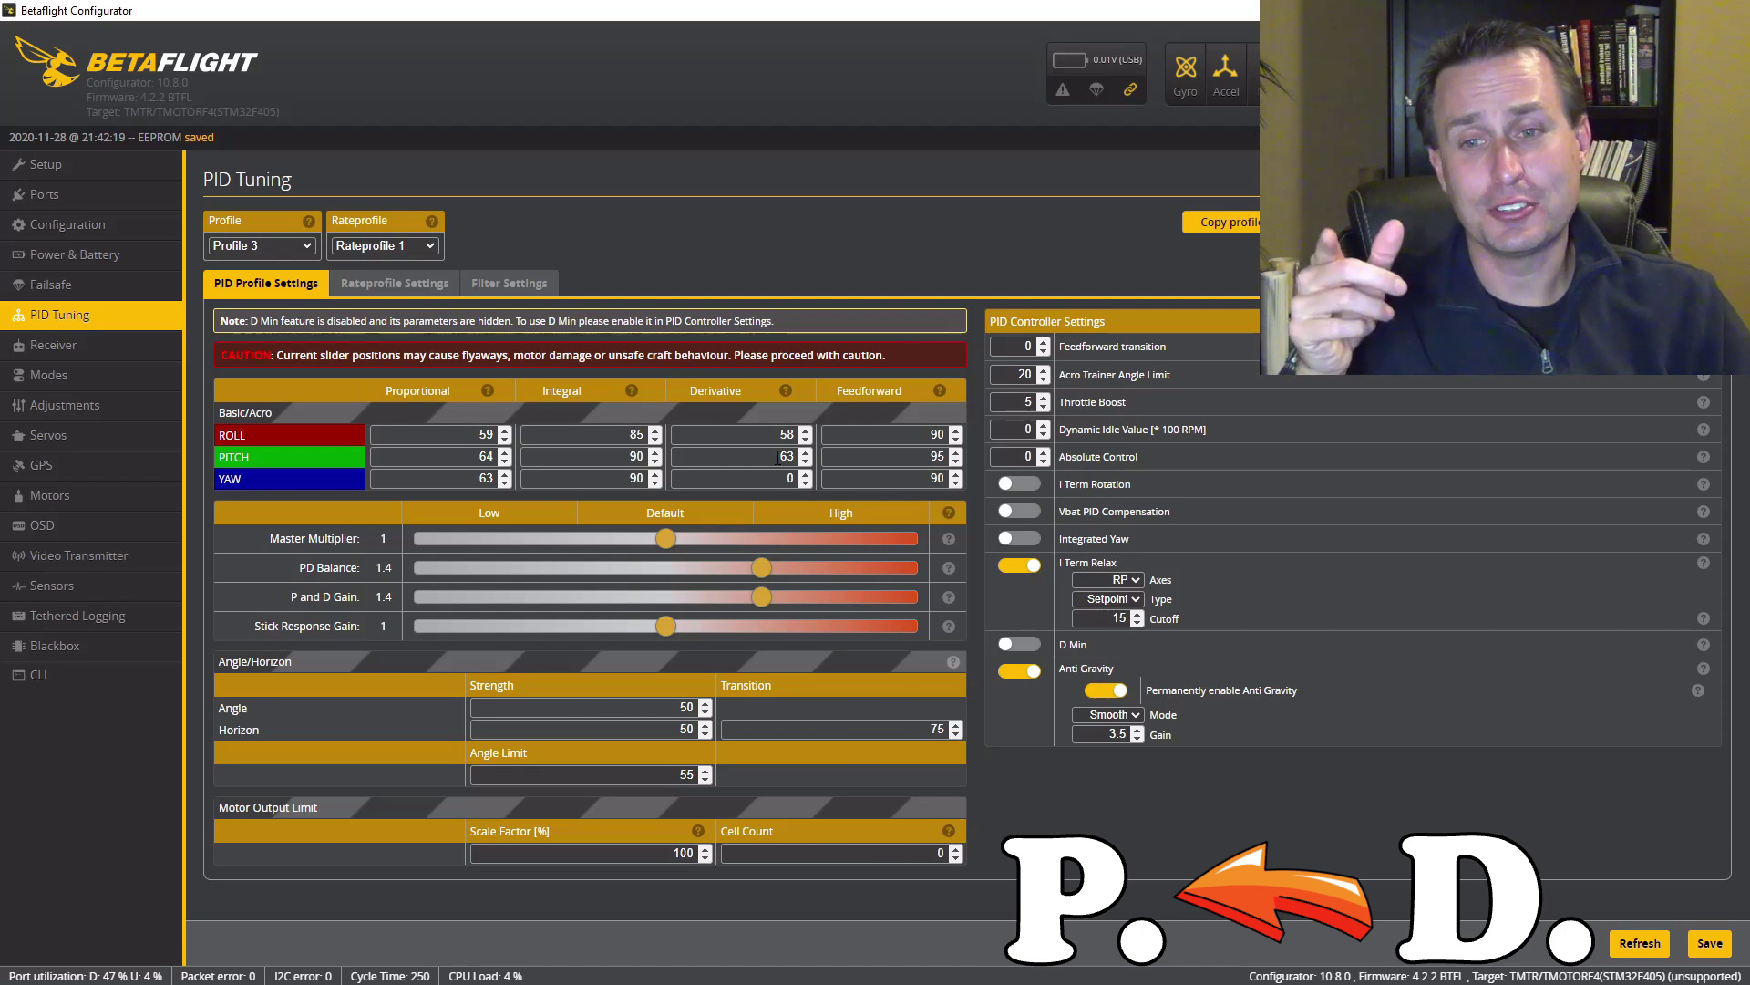
Step: Try Master Multiplier at 0.9 and 0.8, then raise P and D Gain and Stick Response Gain to 2
drag(666, 539, 626, 497)
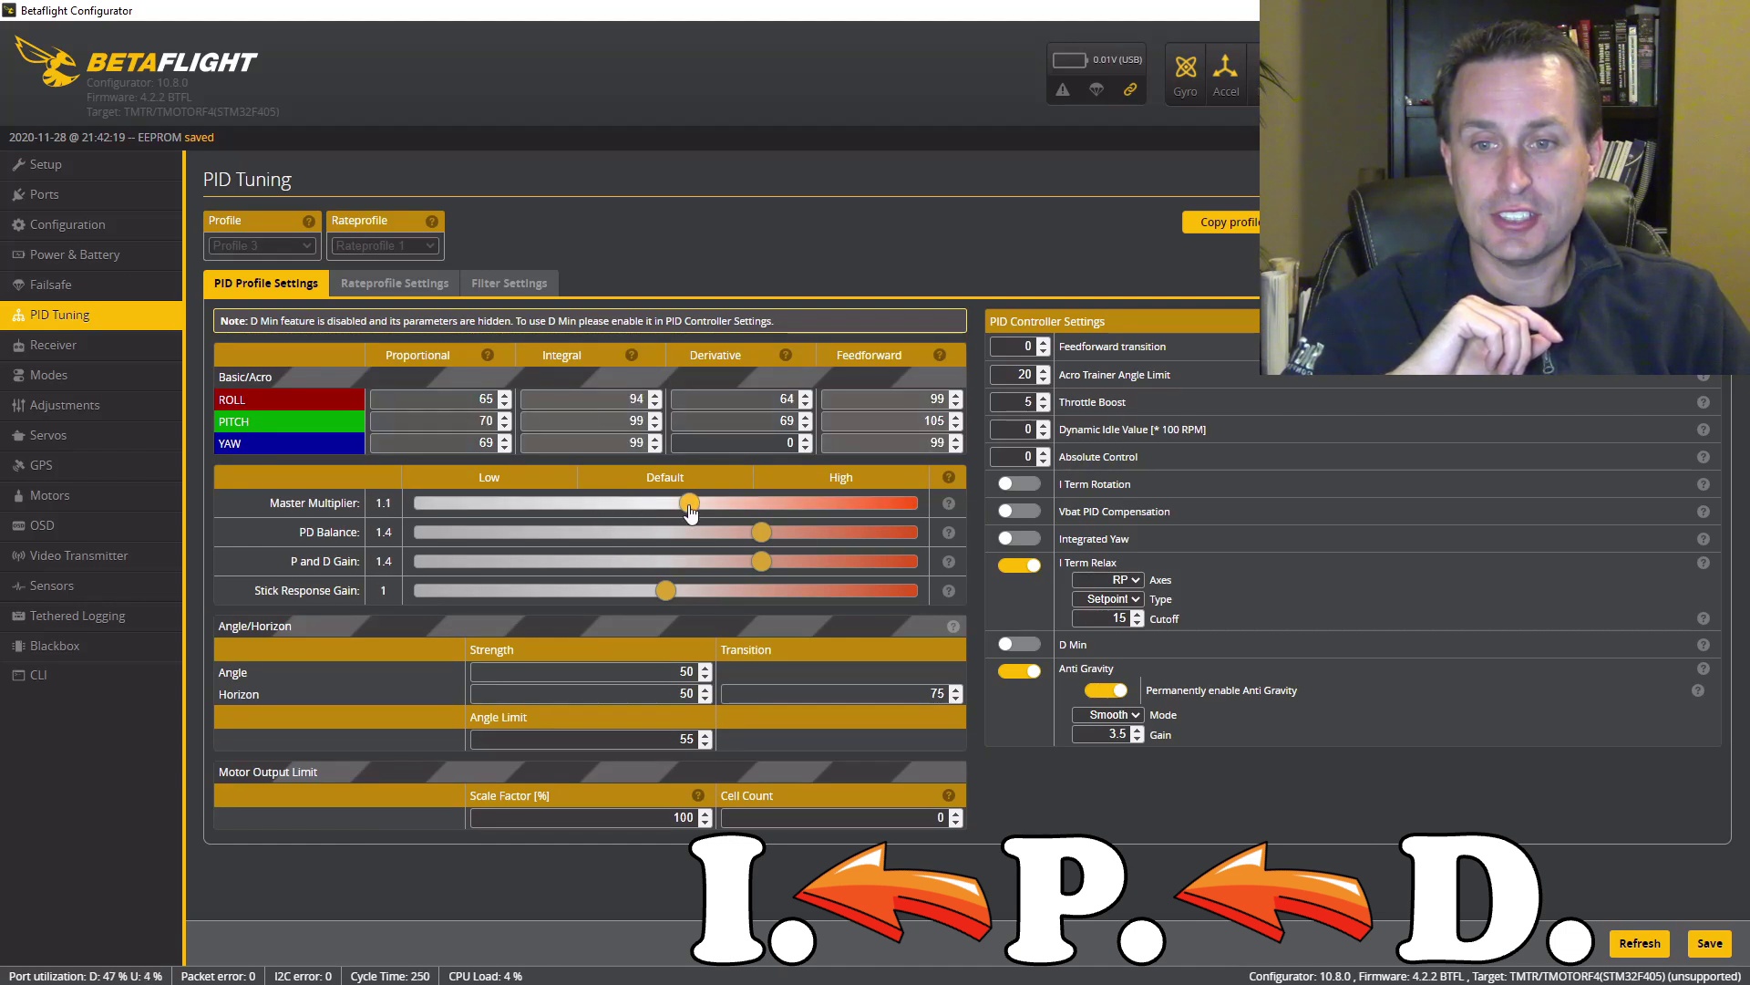
drag(619, 507, 665, 507)
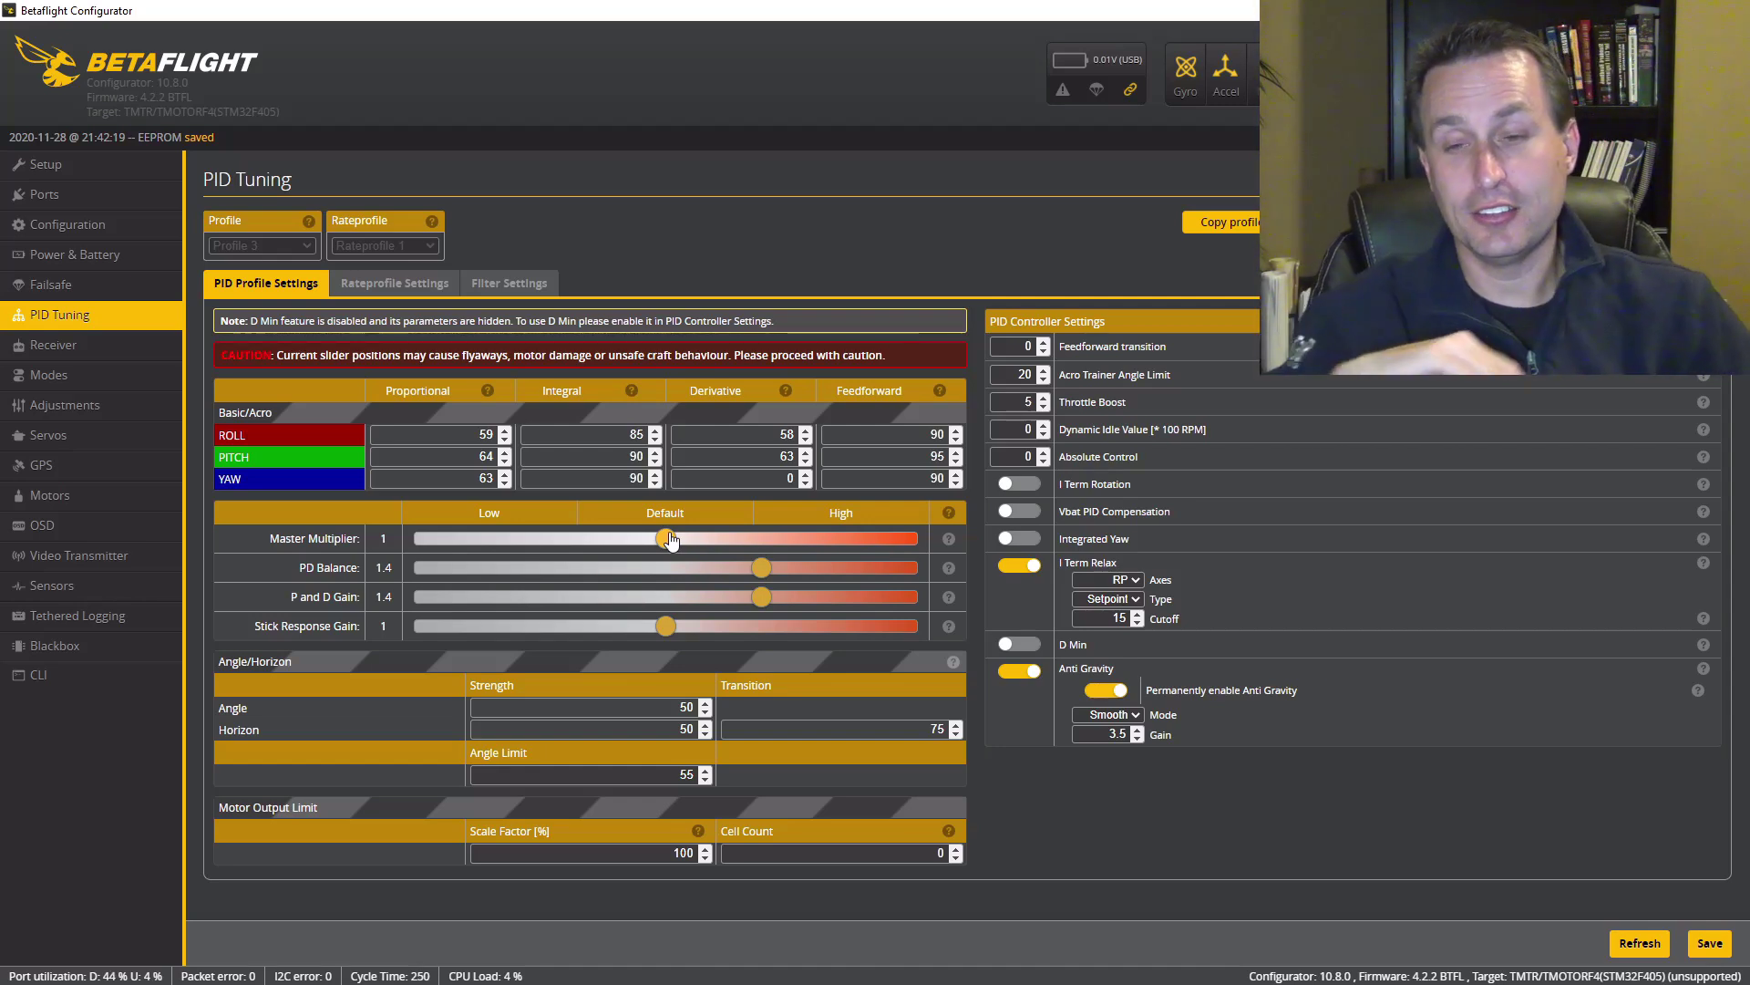
drag(672, 540, 425, 503)
drag(761, 561, 894, 574)
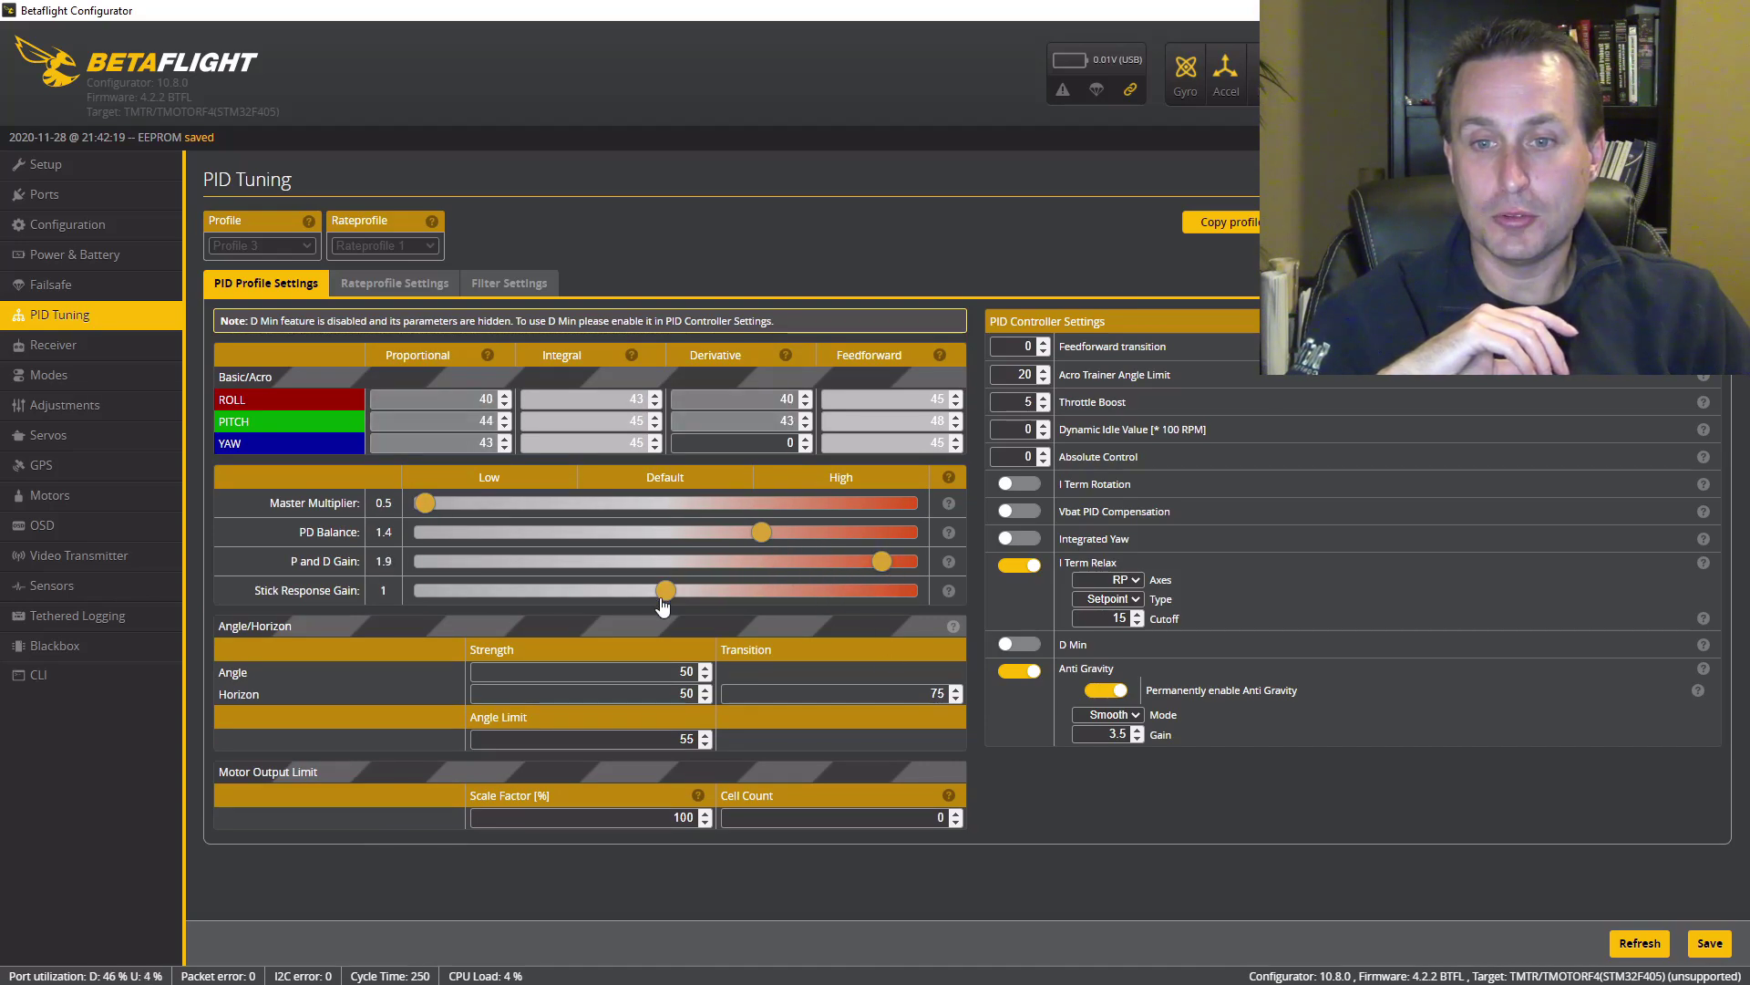
drag(665, 591, 908, 592)
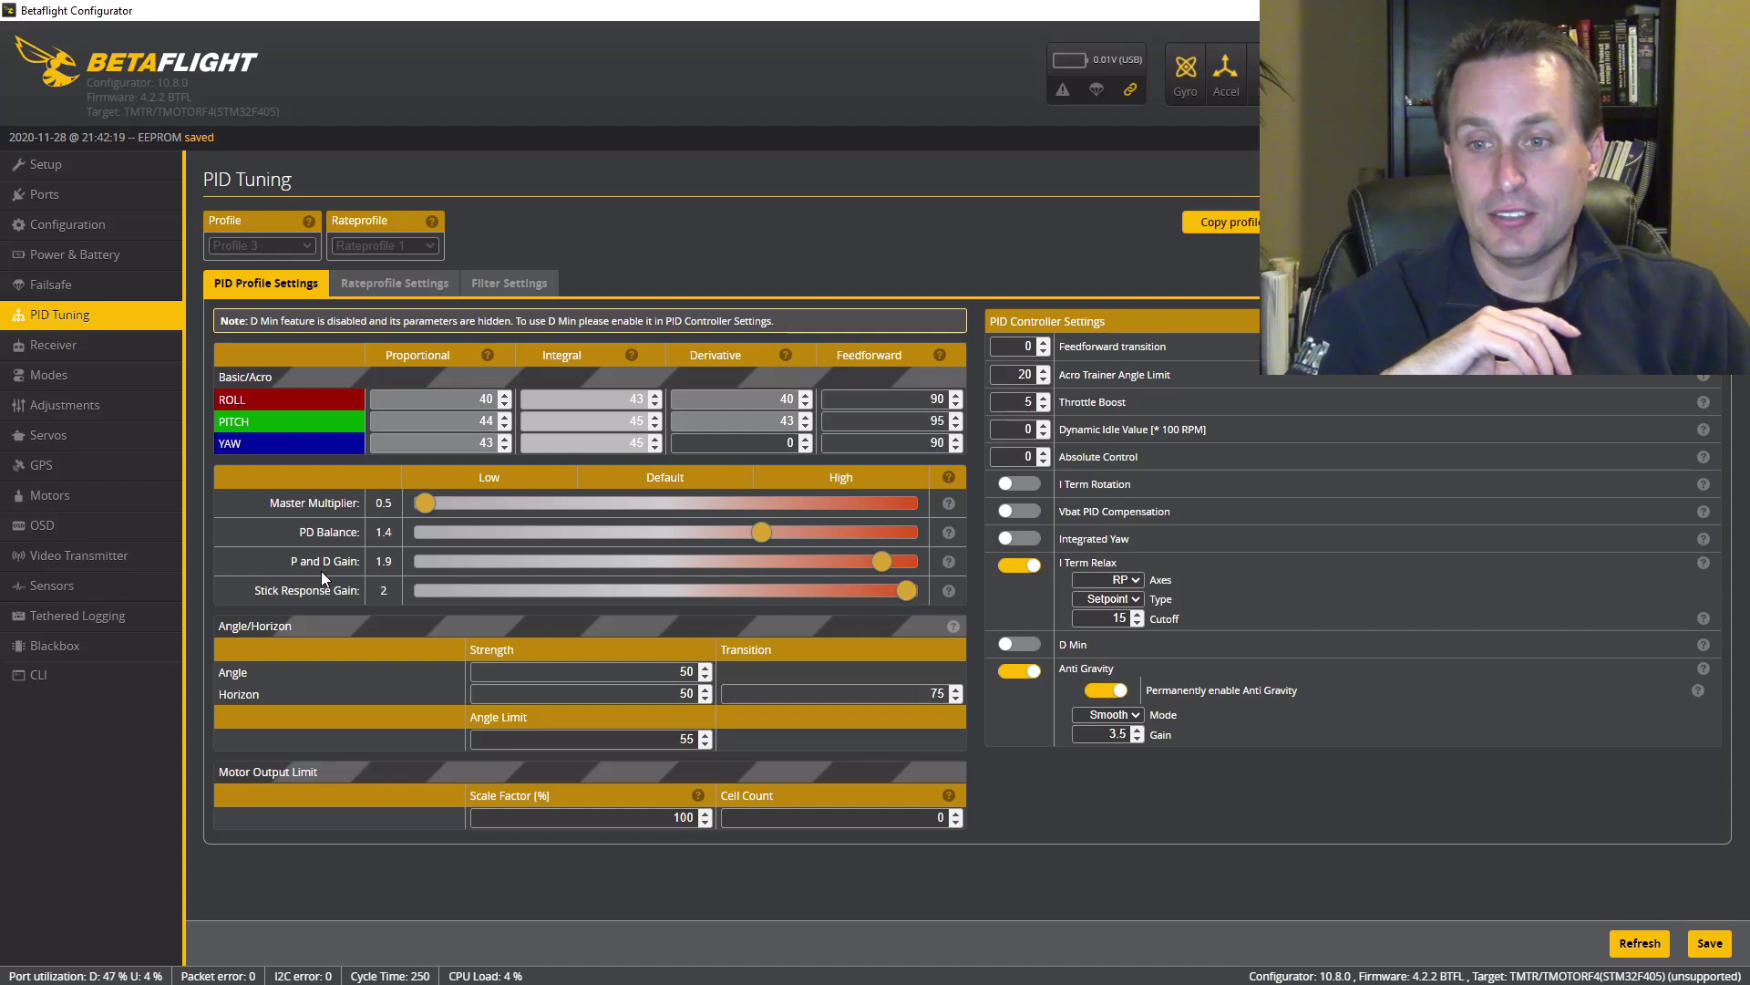
drag(891, 562, 916, 562)
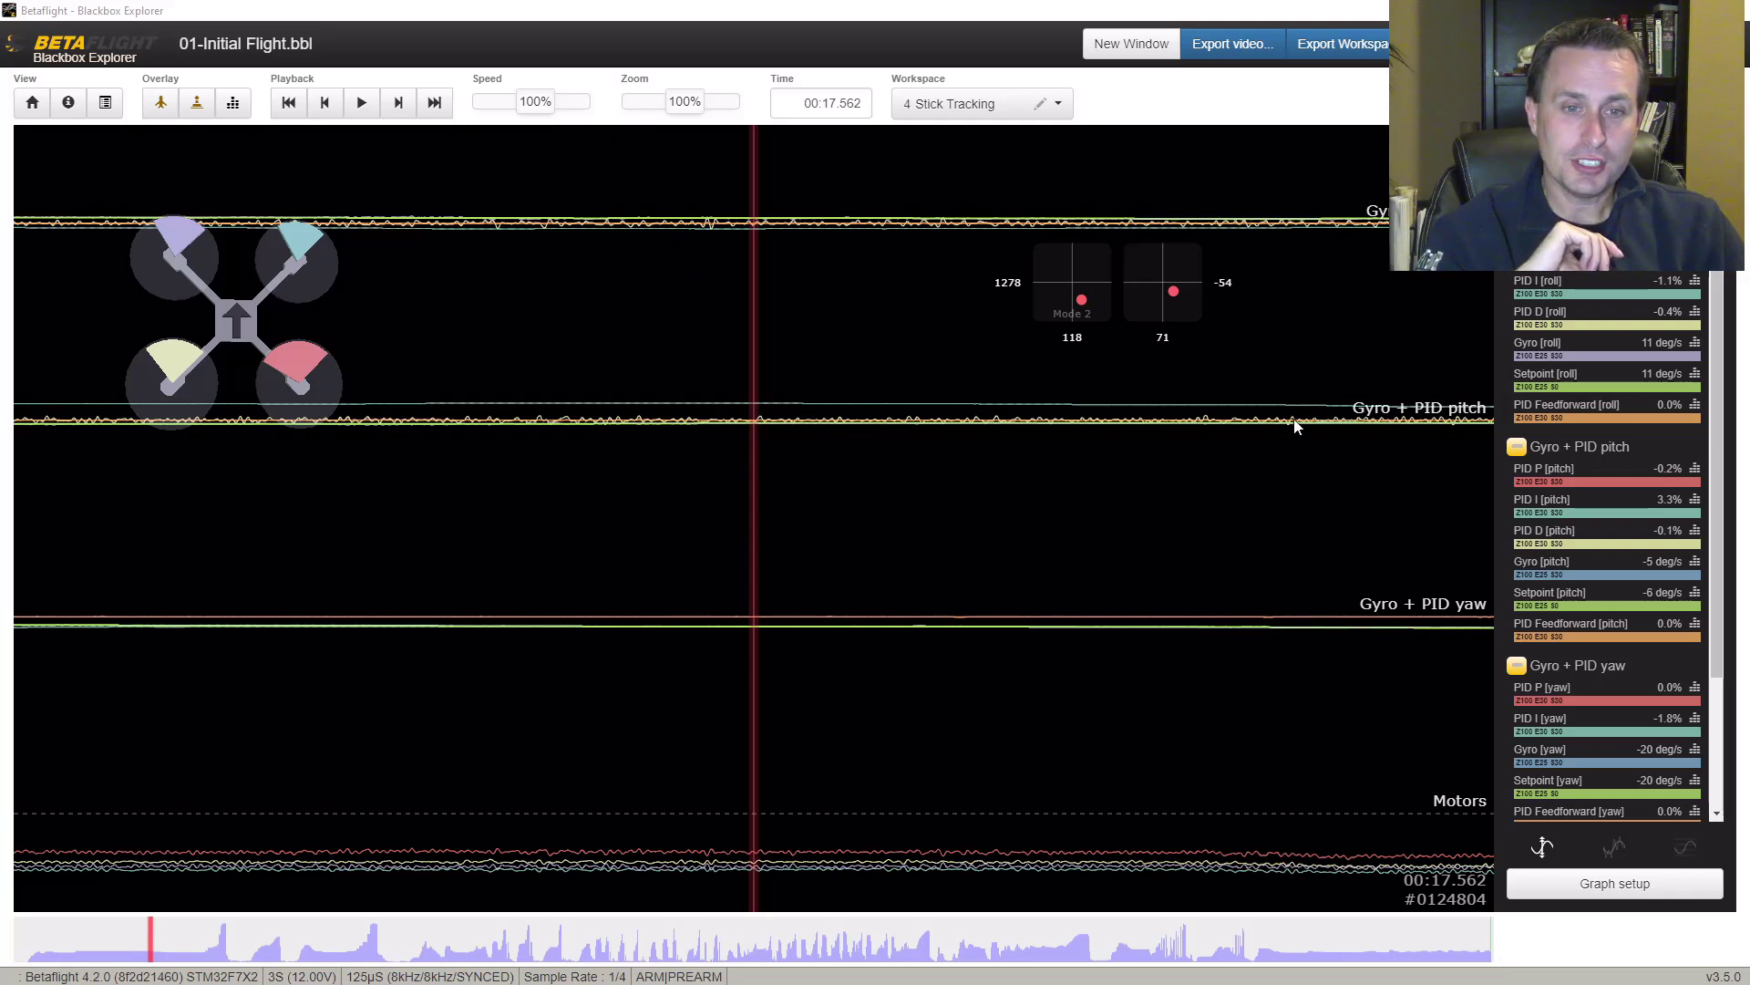
Step: Step the 01-Initial Flight log forward to 00:18.961, then start playback
scroll(1141, 424, down, 3)
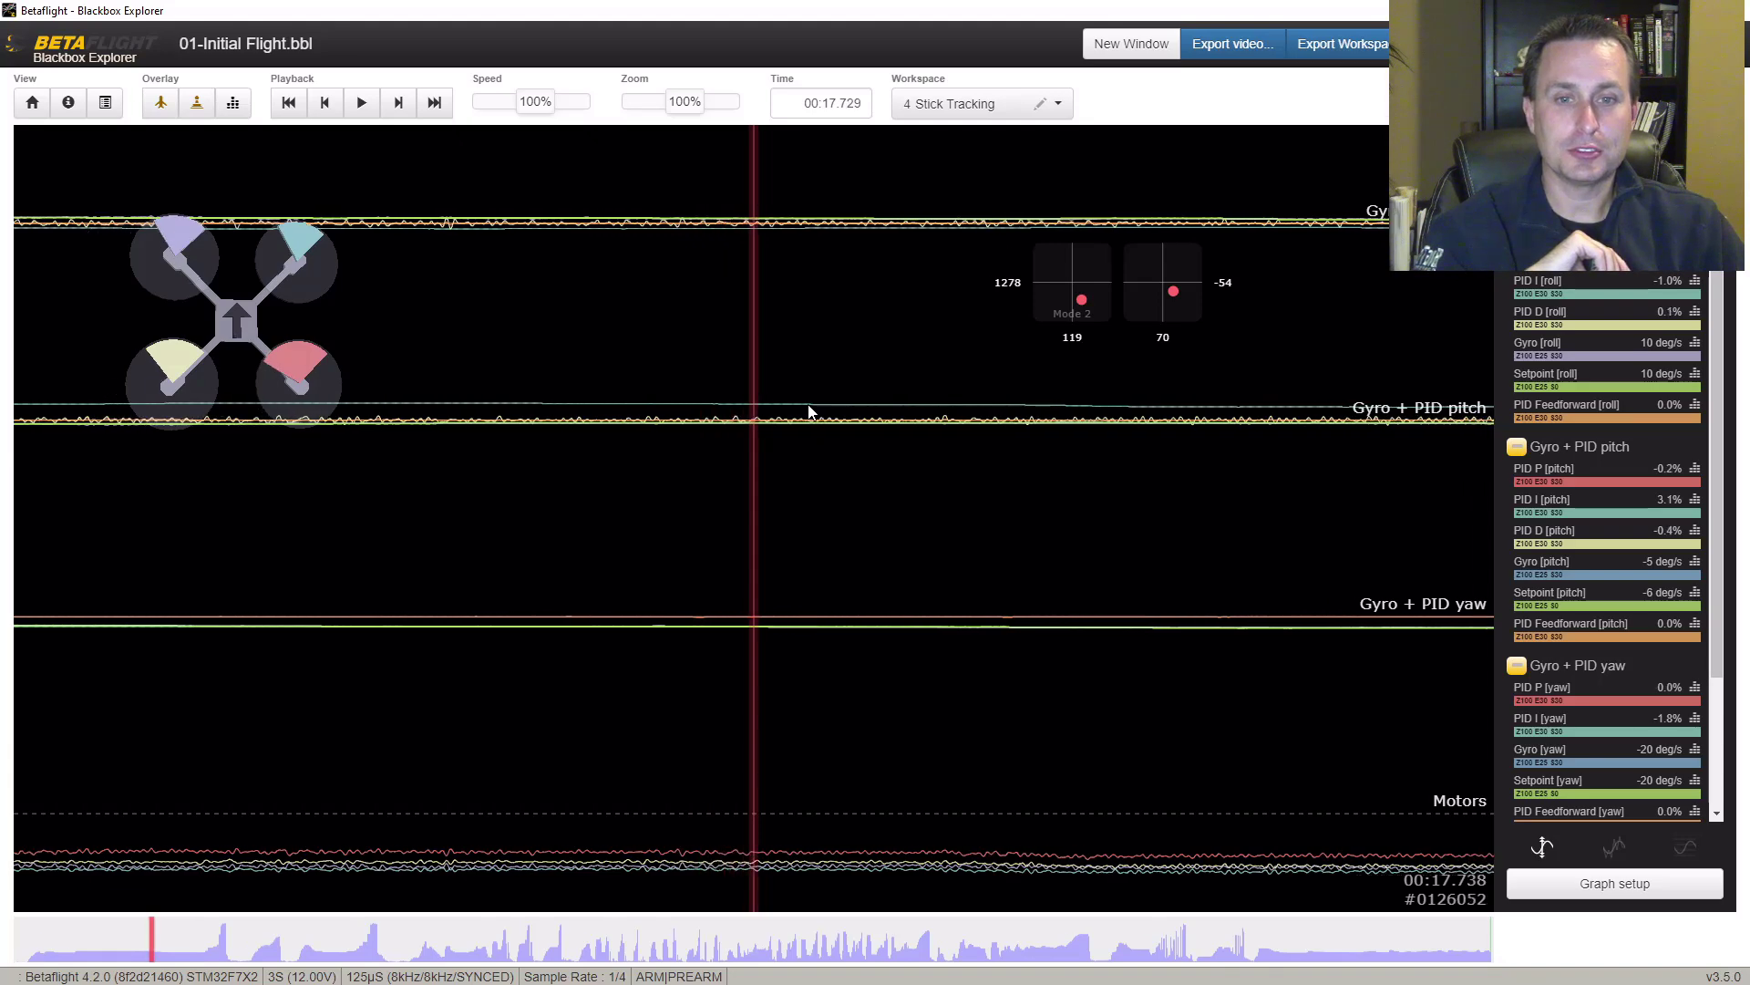
scroll(1017, 412, down, 3)
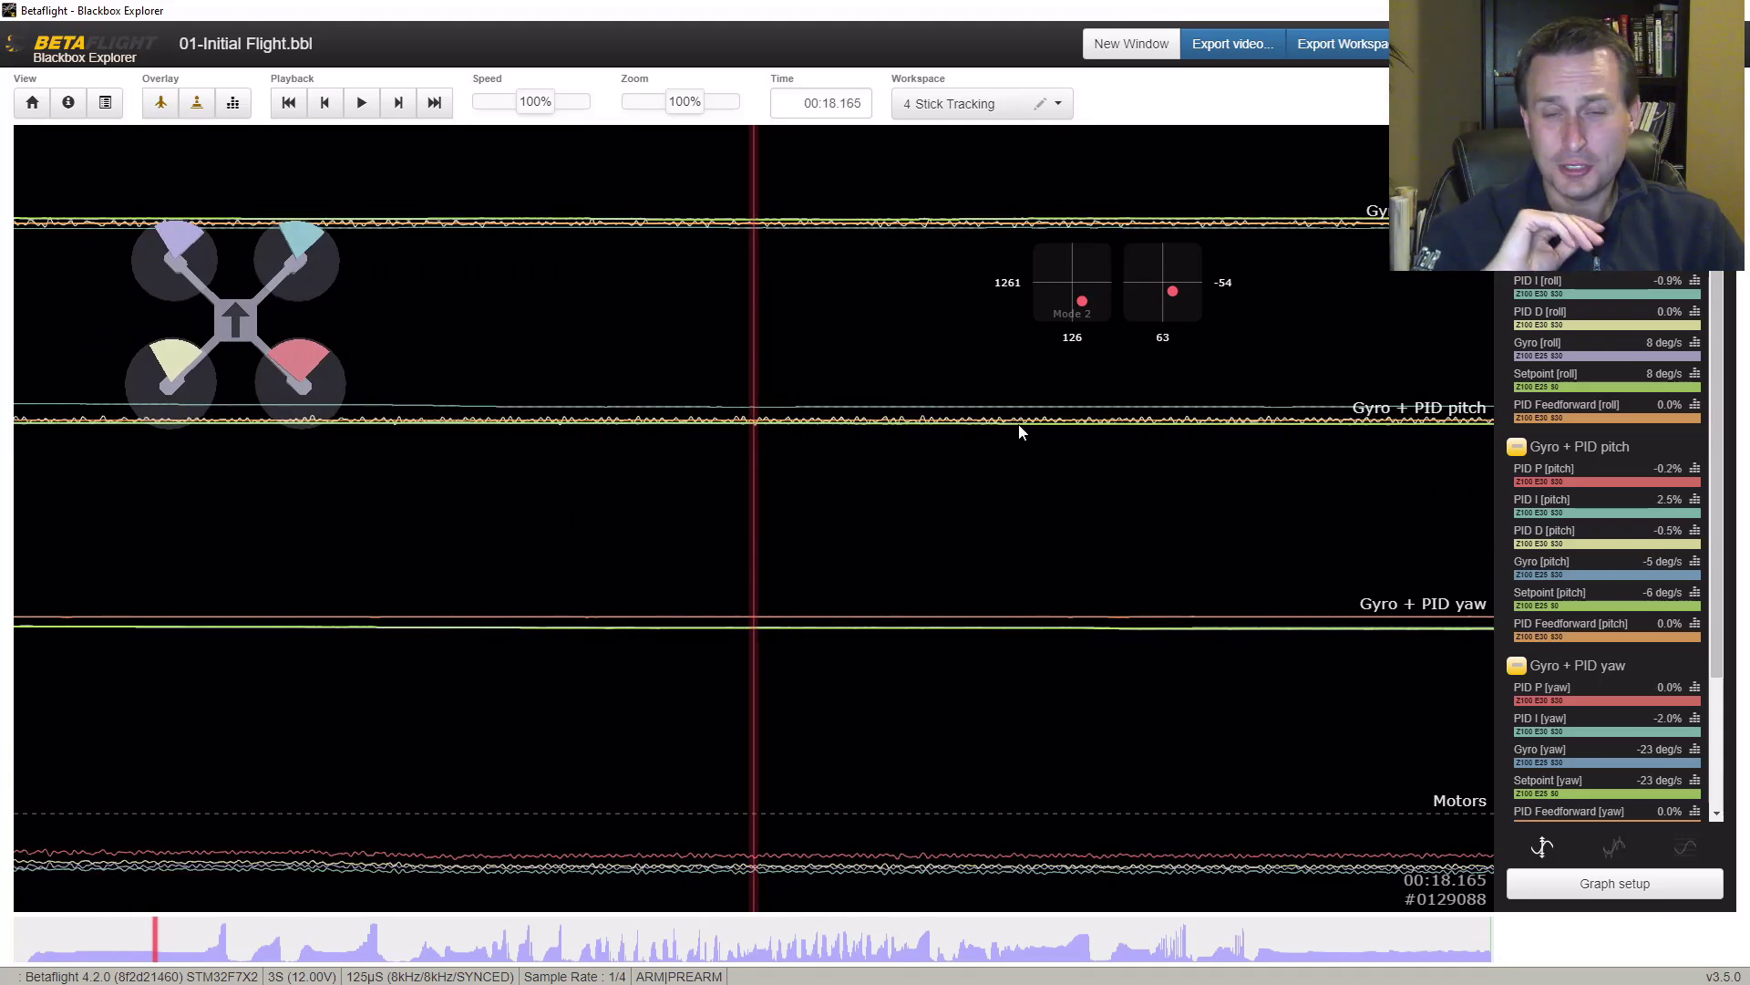
scroll(1012, 425, down, 1)
scroll(989, 423, down, 1)
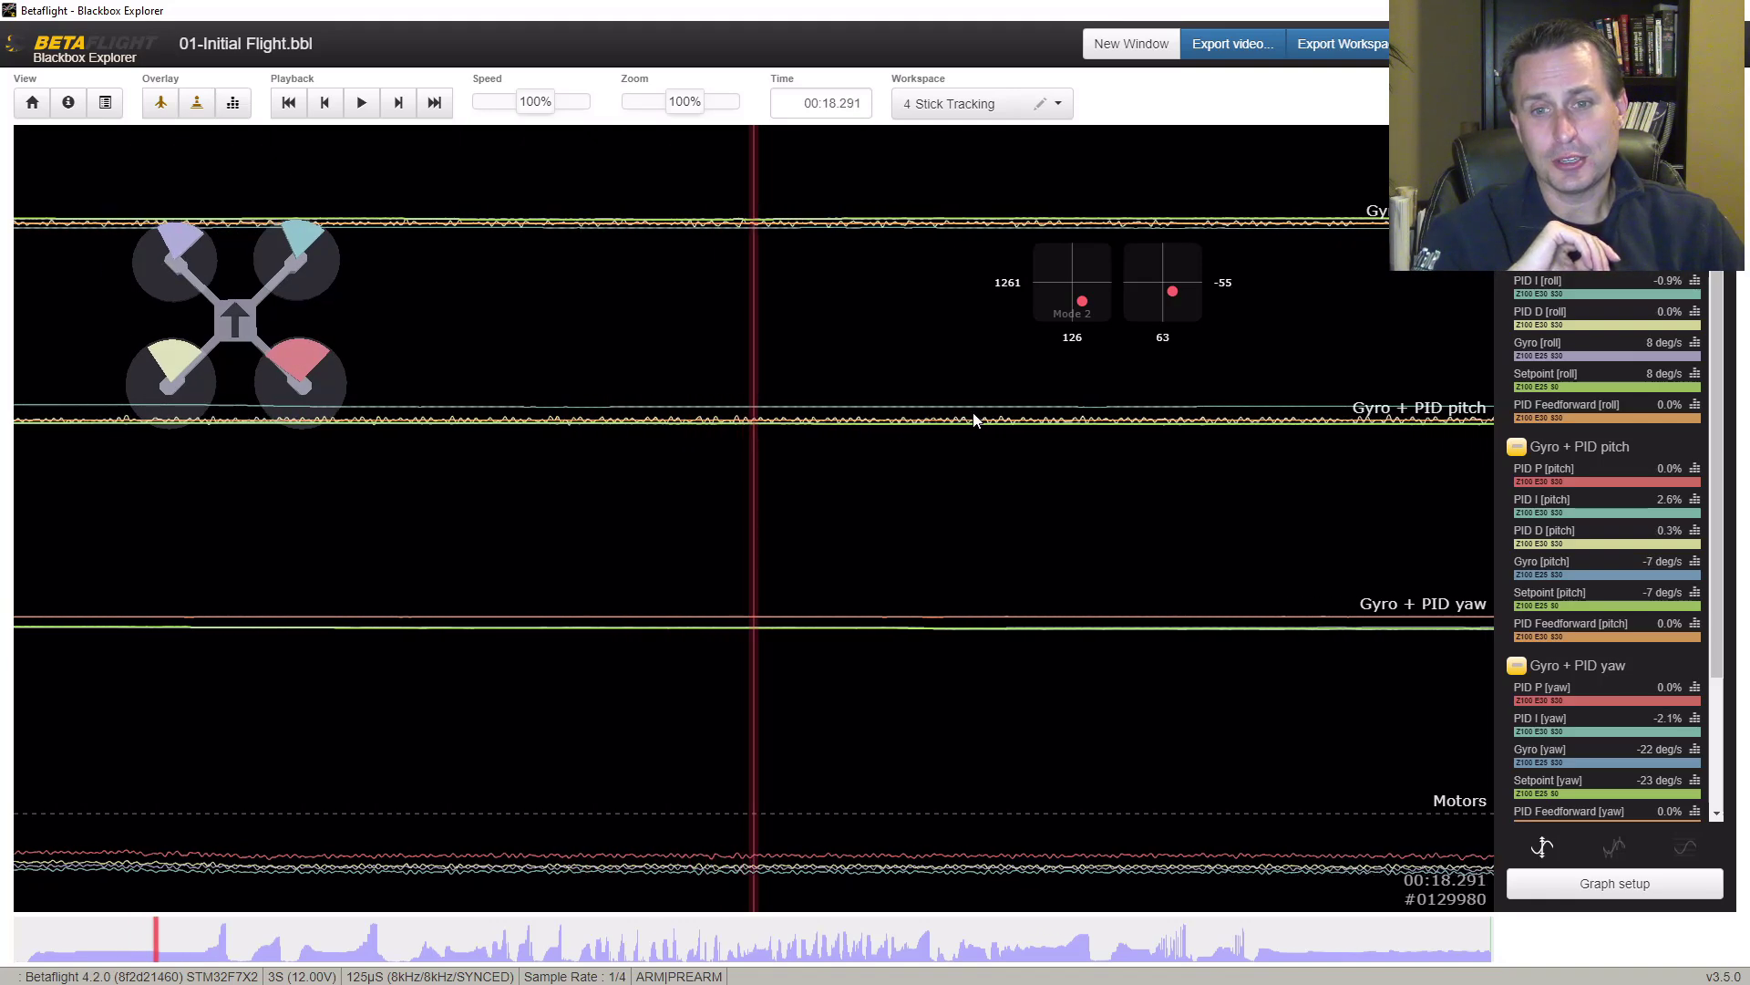
scroll(968, 420, down, 1)
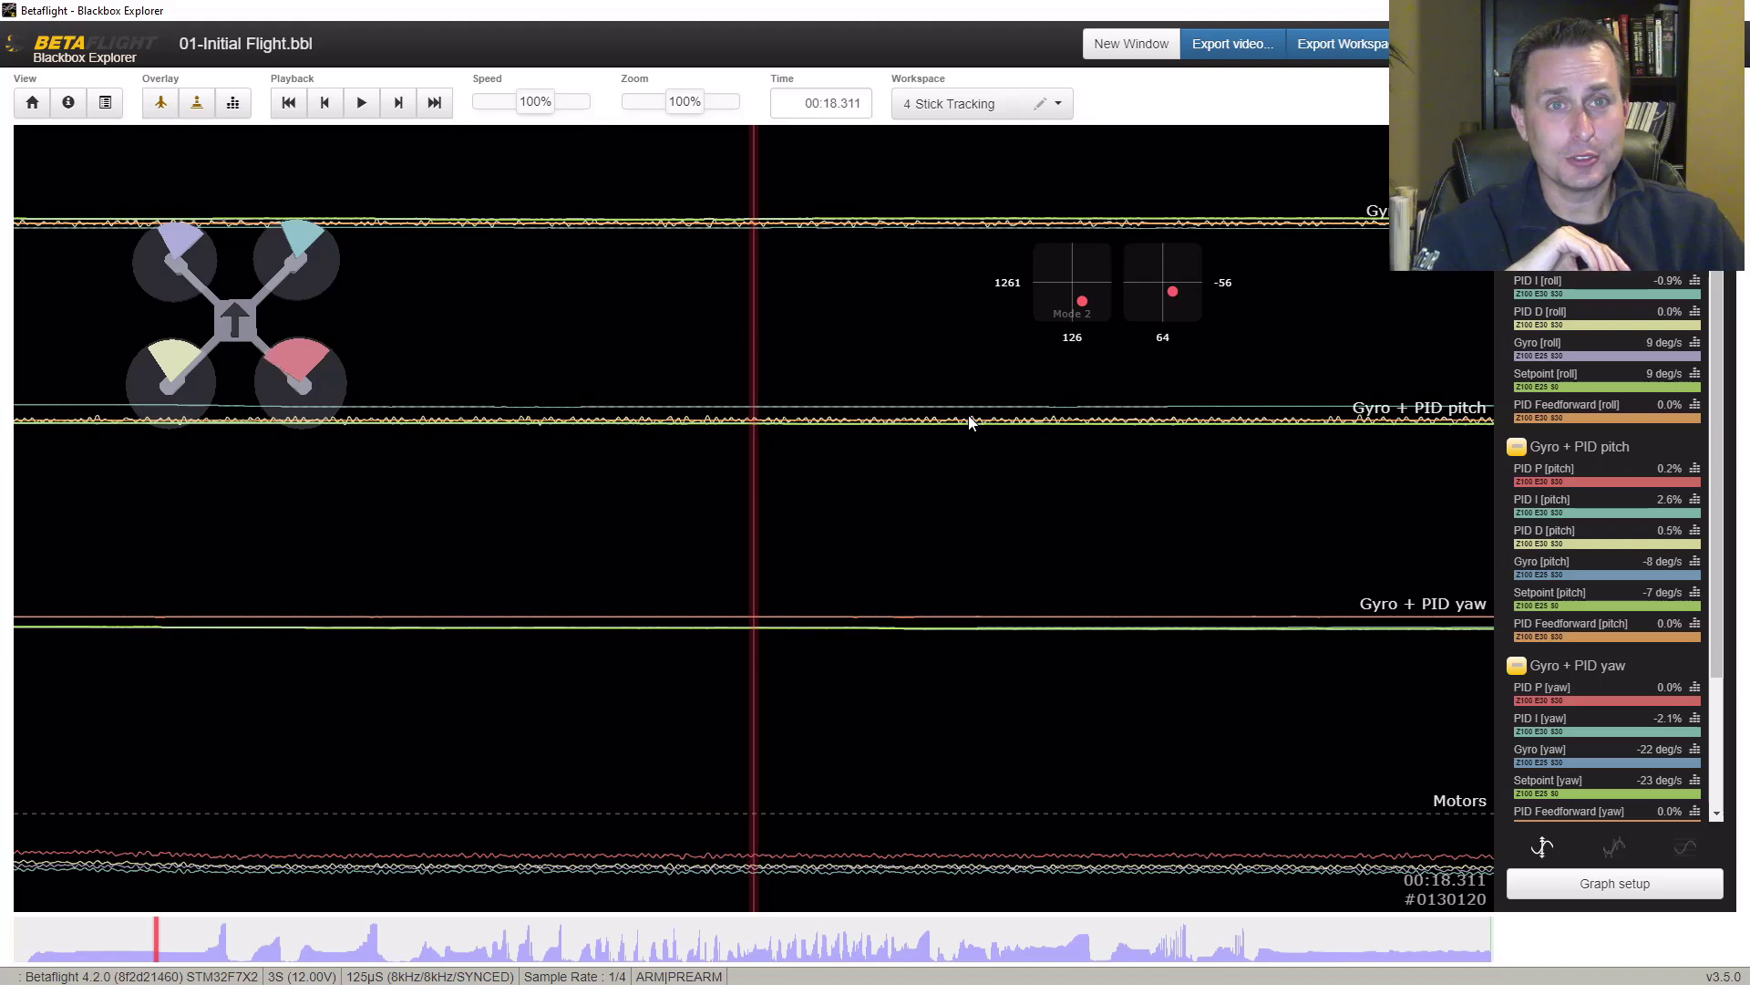
scroll(963, 424, down, 1)
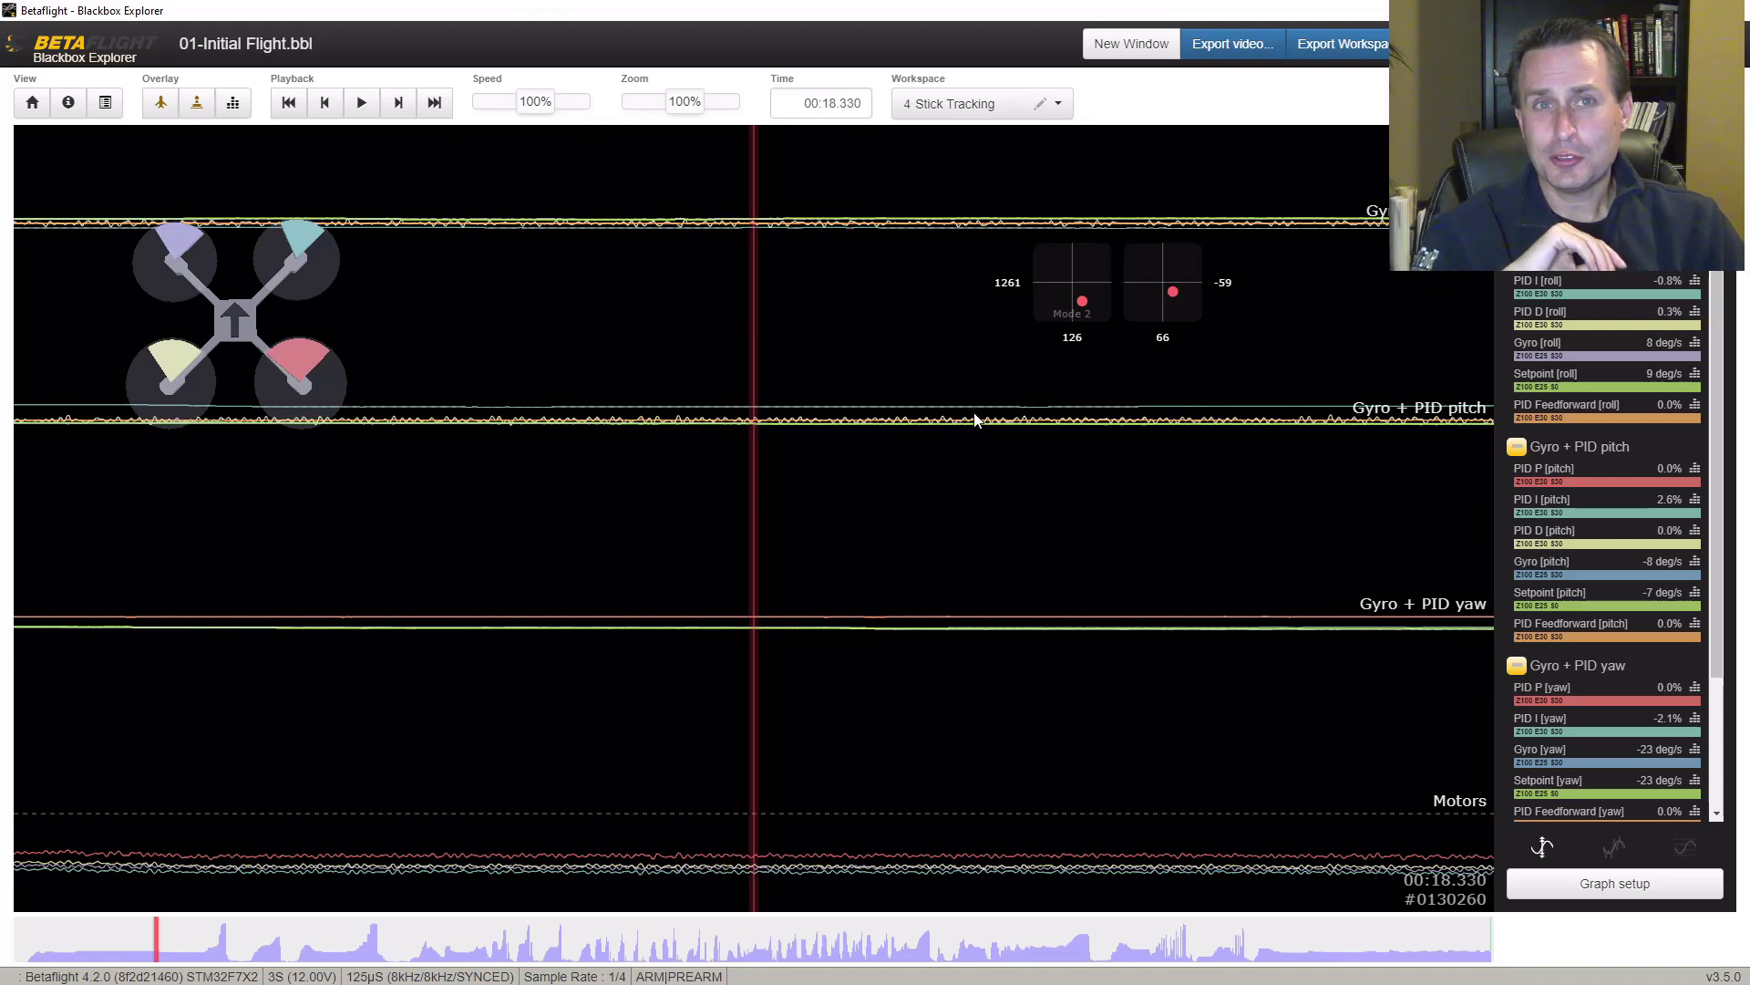
scroll(975, 419, down, 2)
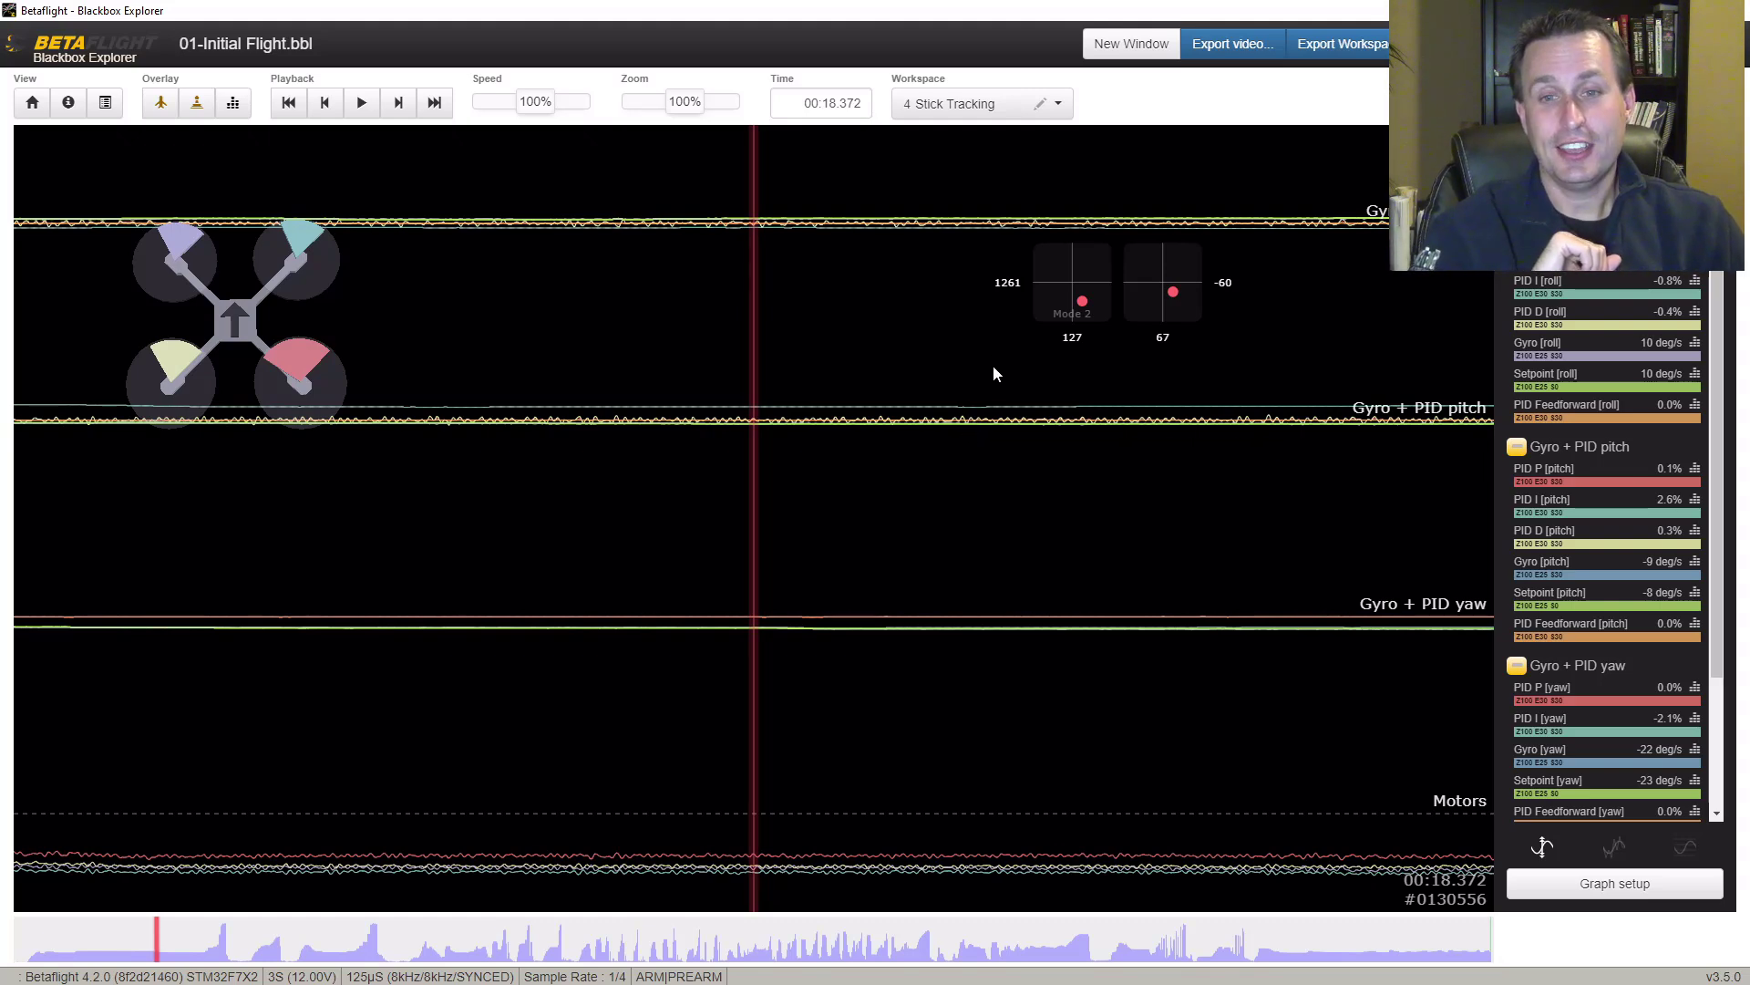
key(space)
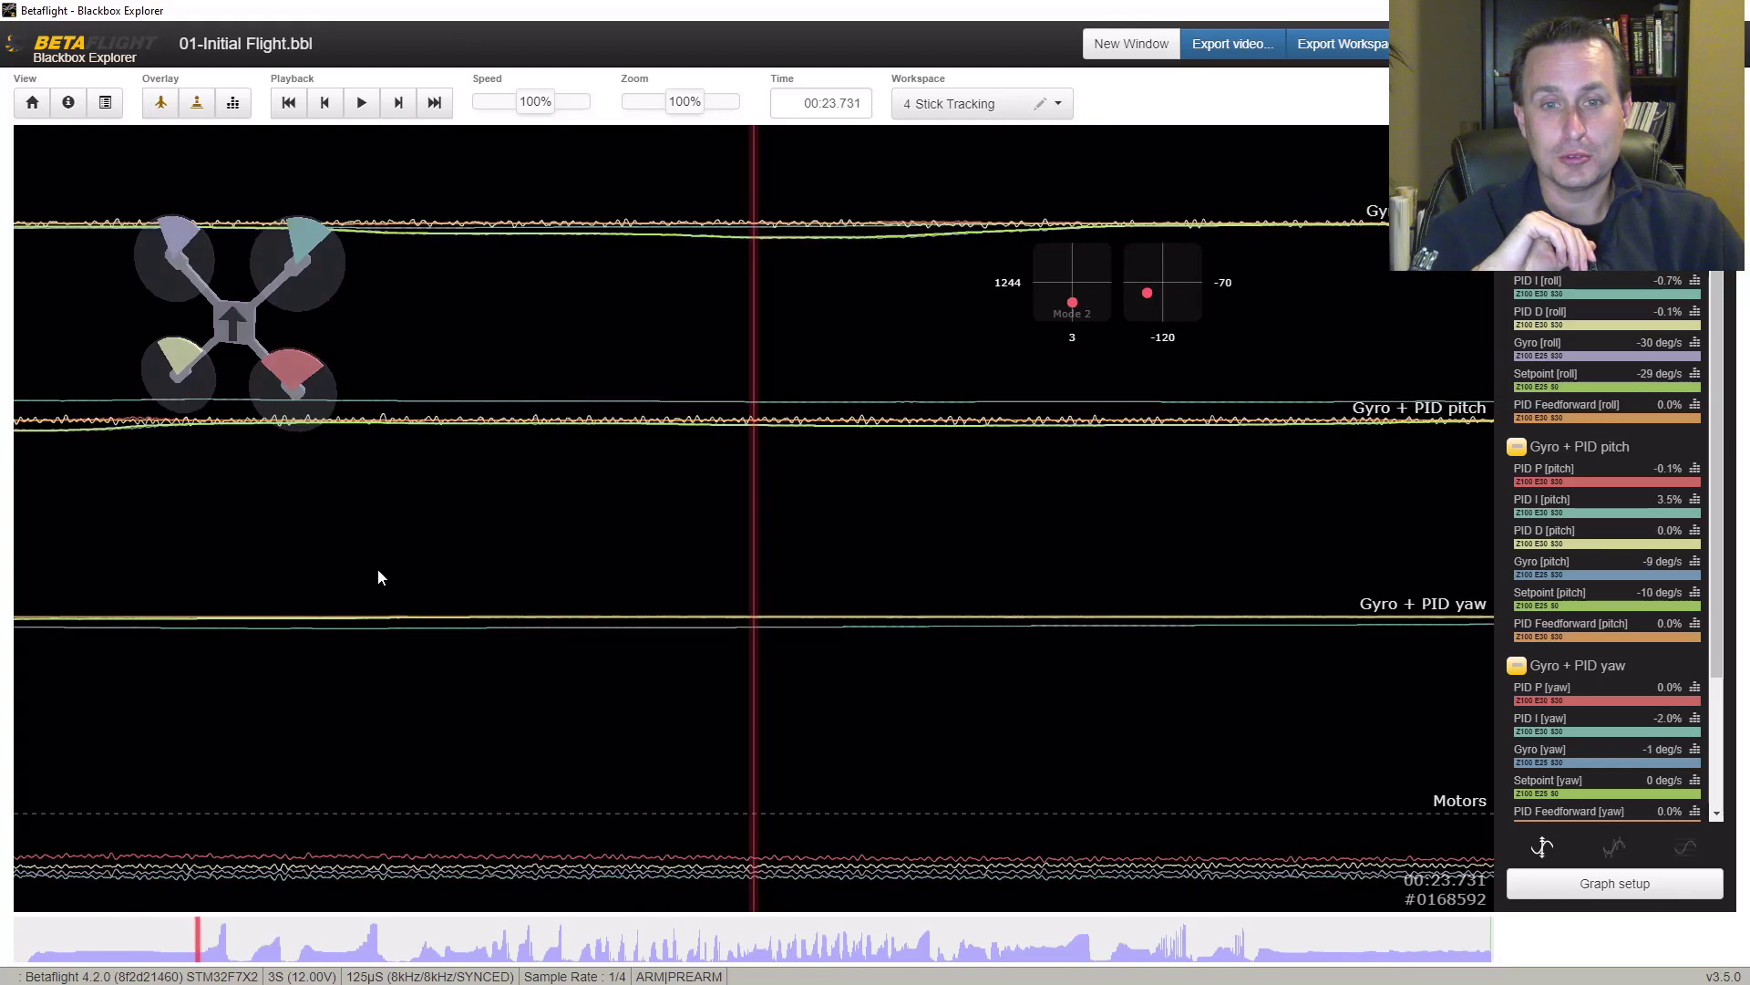